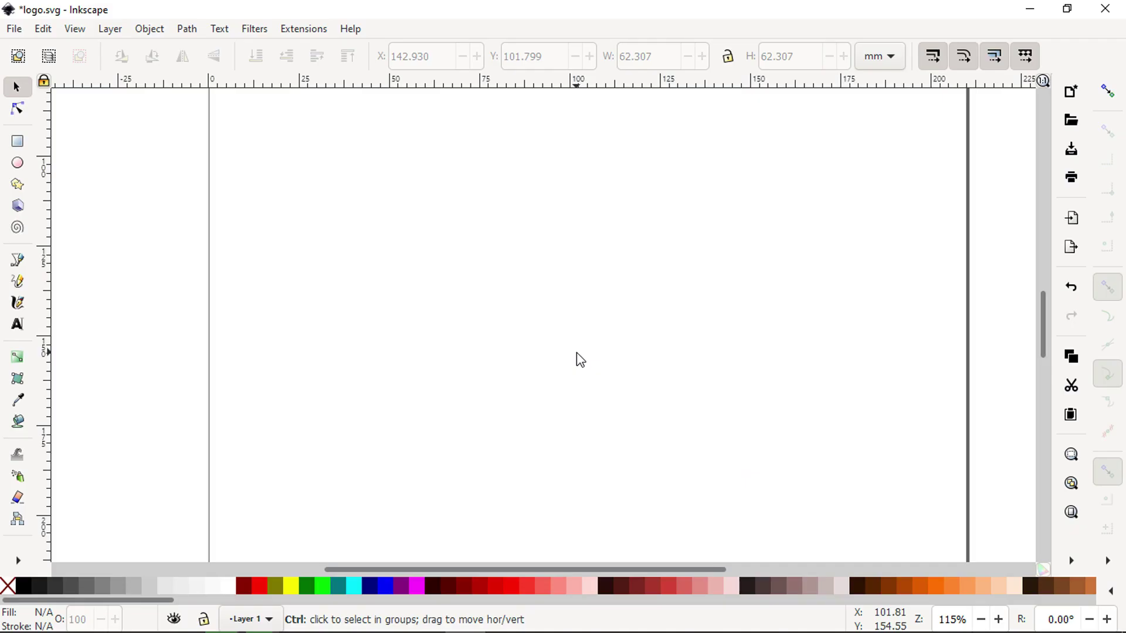
Draw a large circle with the Ellipse tool and move it to the right side of the page
{"action": "key", "text": "ctrl+s"}
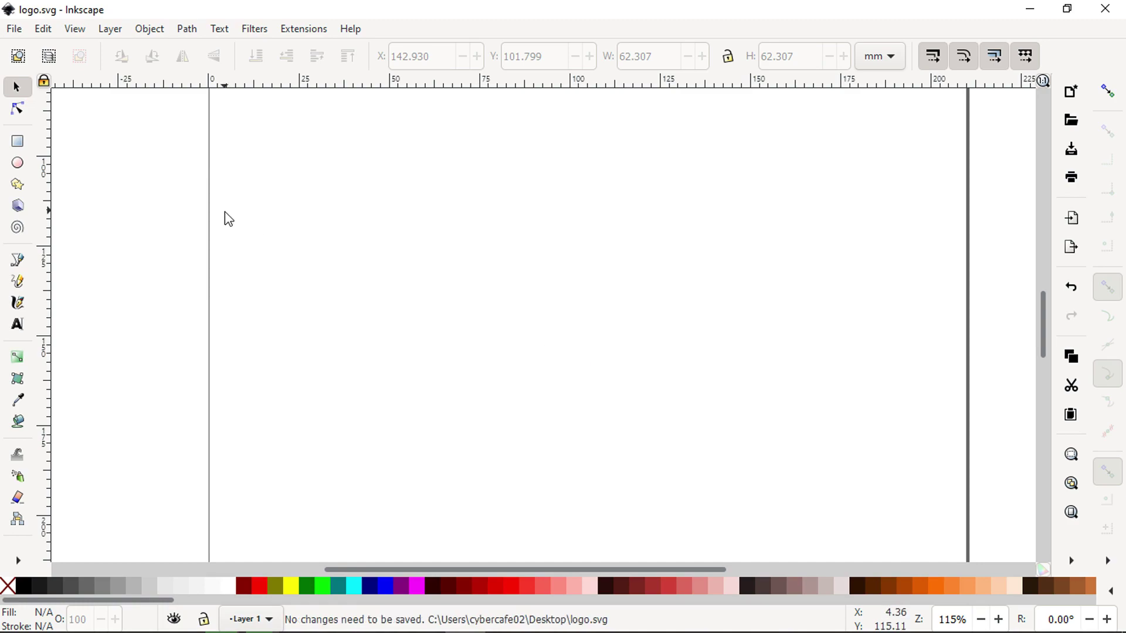
{"action": "left_click", "coordinate": [17, 165]}
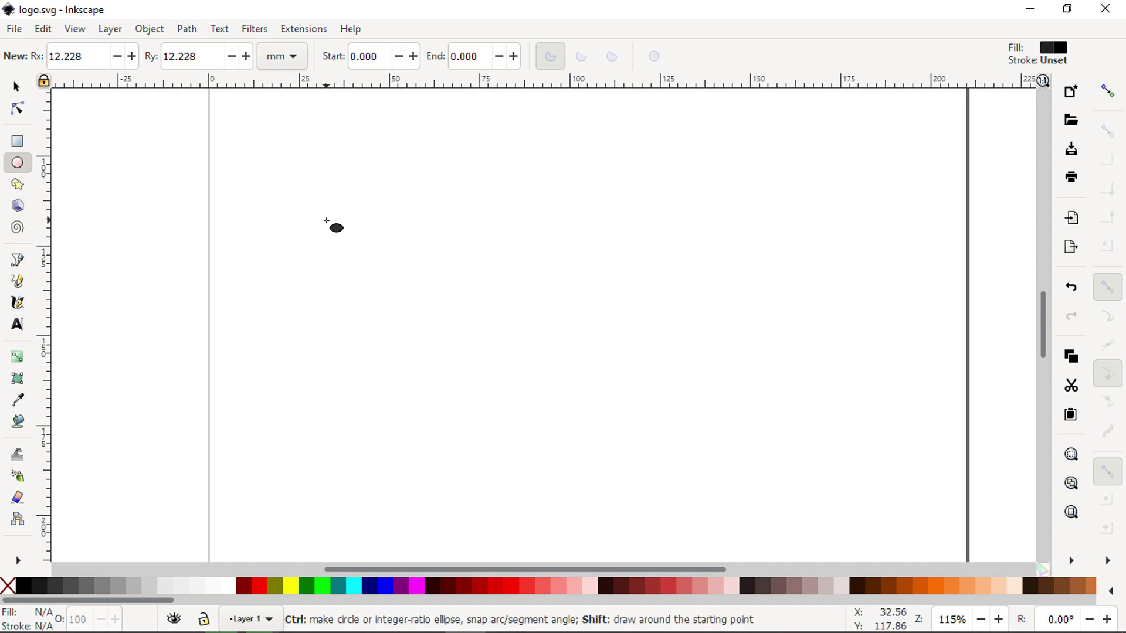
{"action": "left_click_drag", "start_coordinate": [327, 221], "coordinate": [457, 334]}
{"action": "left_click", "coordinate": [17, 86]}
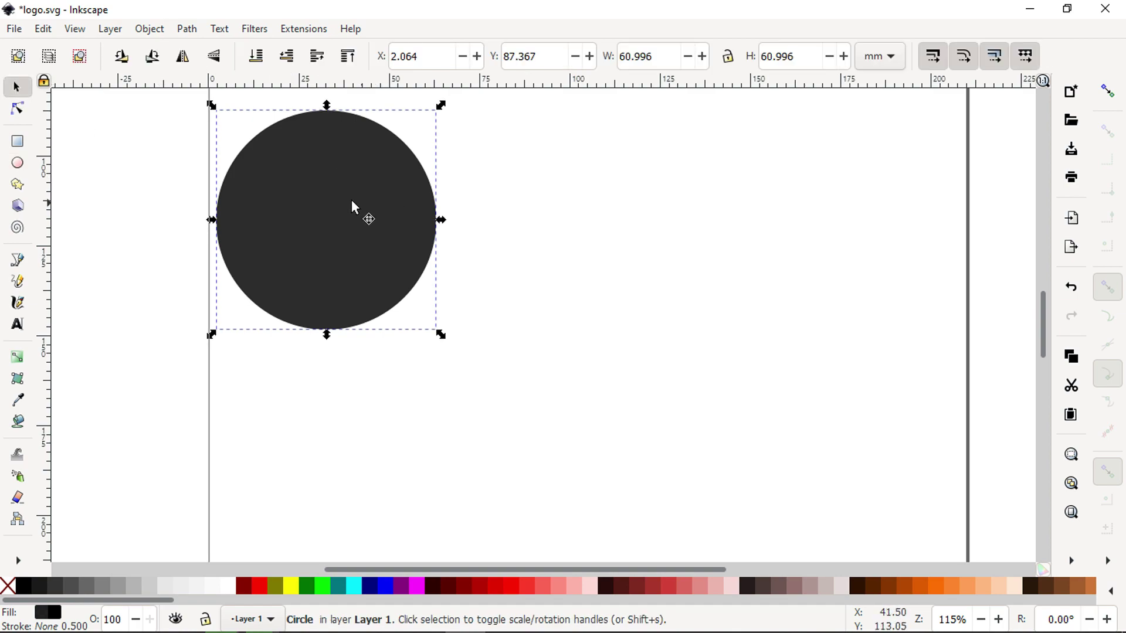
{"action": "left_click_drag", "start_coordinate": [344, 198], "coordinate": [839, 292]}
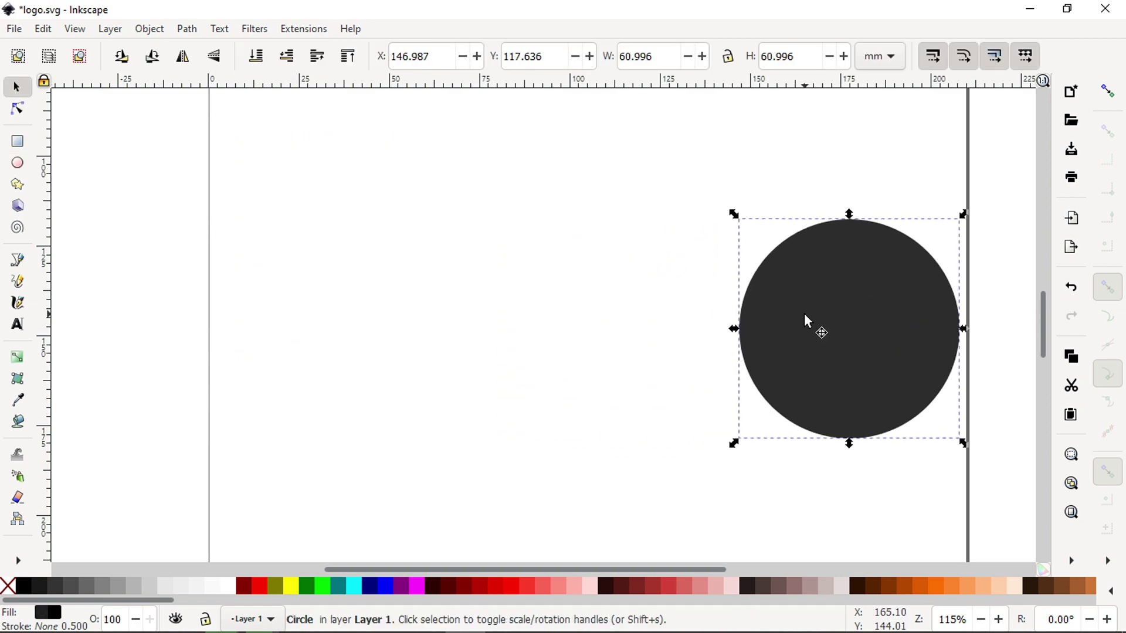
Give the circle a flat black outline with no fill, then nudge it slightly
{"action": "left_click", "coordinate": [150, 34]}
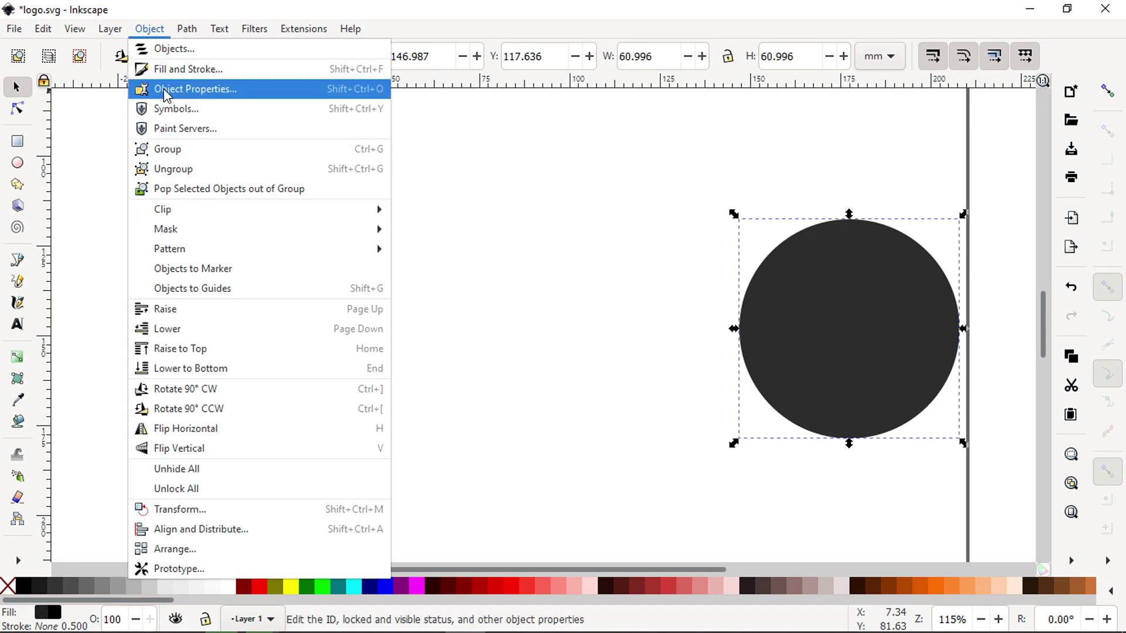
{"action": "left_click", "coordinate": [302, 74]}
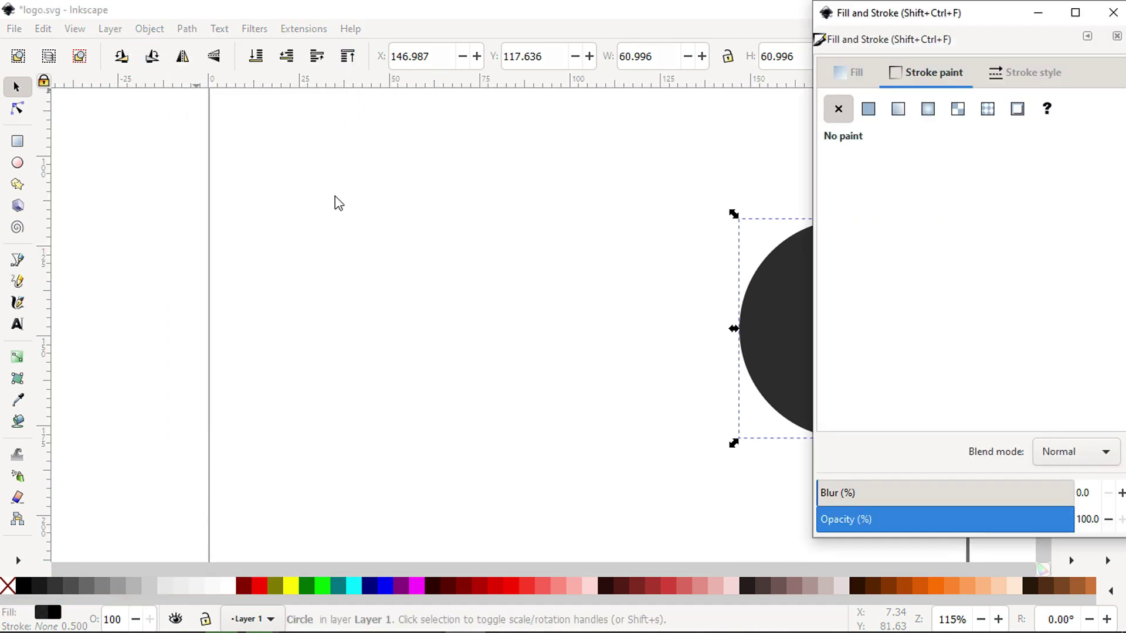
{"action": "left_click", "coordinate": [869, 109]}
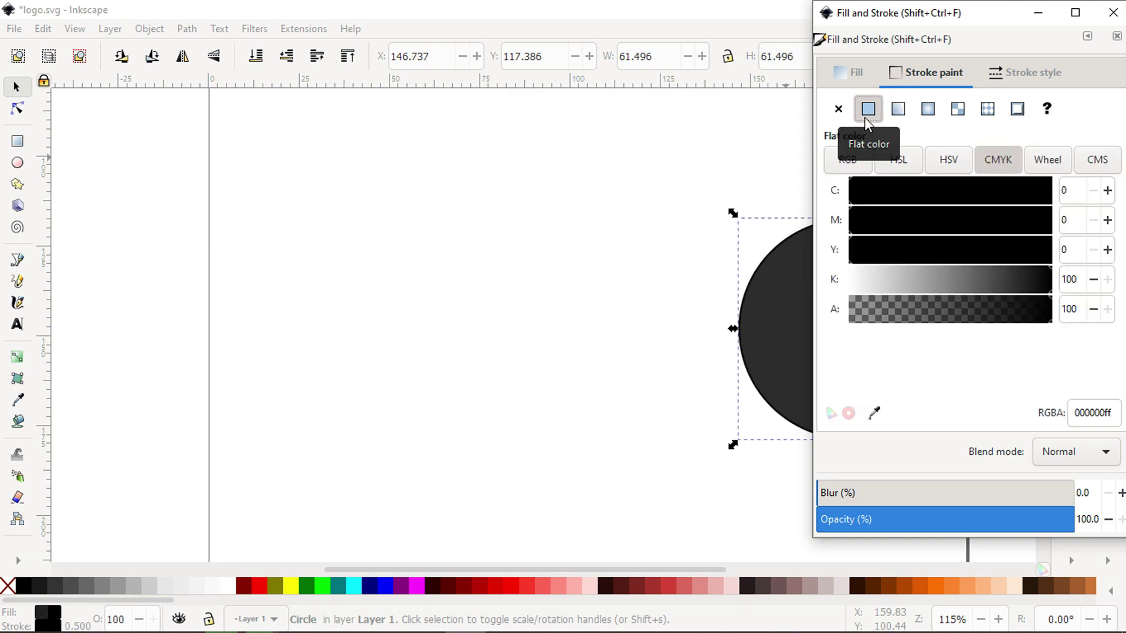
{"action": "left_click", "coordinate": [859, 73]}
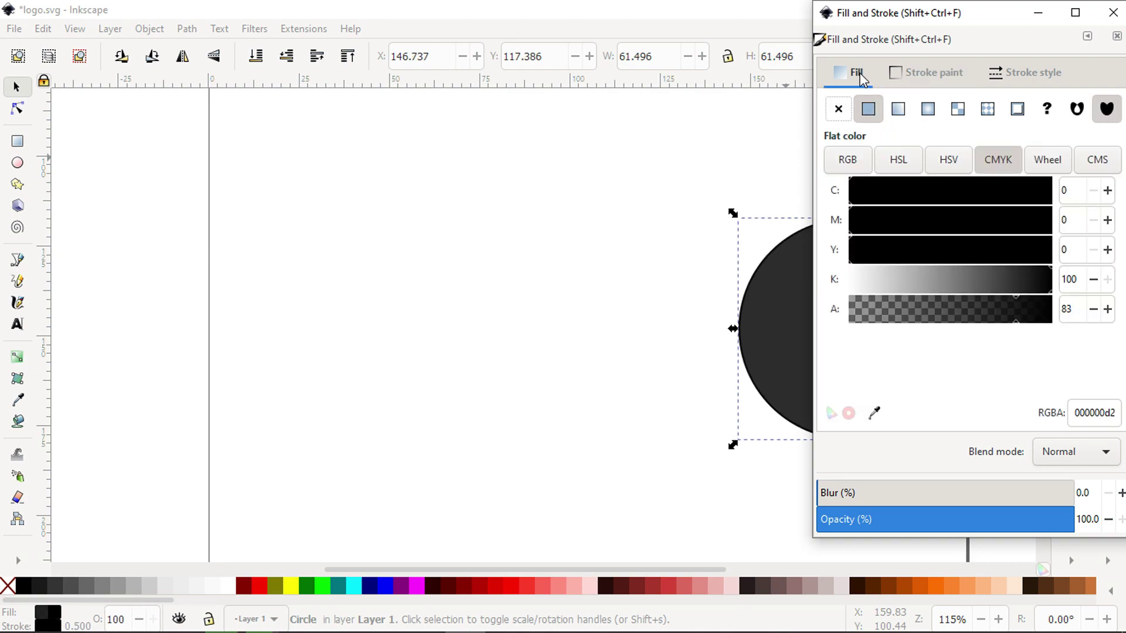
{"action": "left_click", "coordinate": [838, 109]}
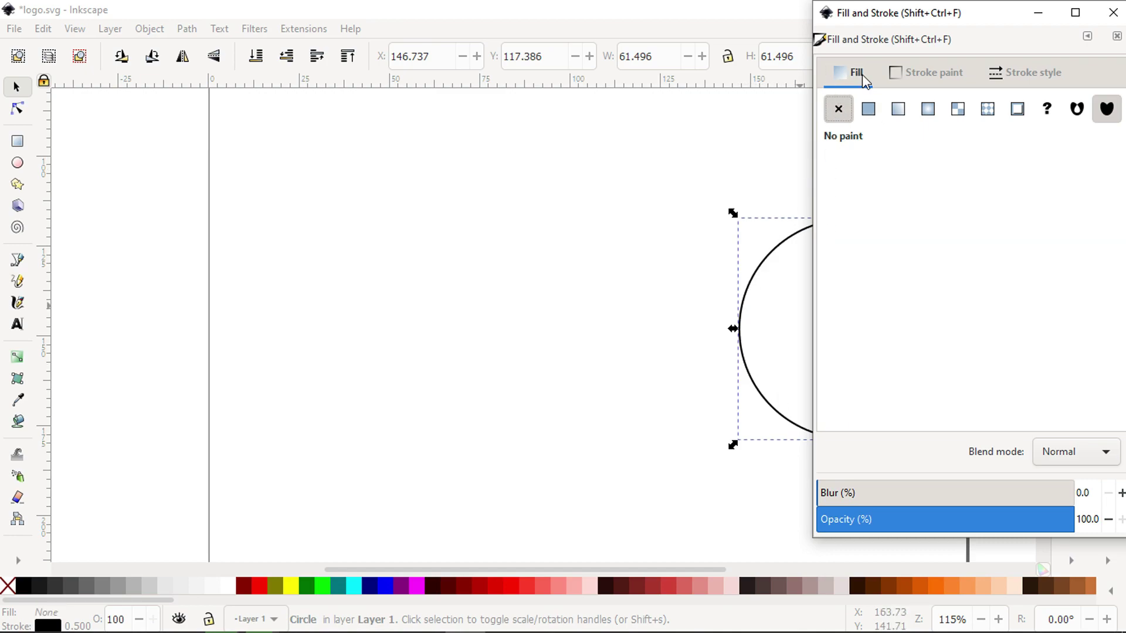
{"action": "left_click", "coordinate": [933, 73]}
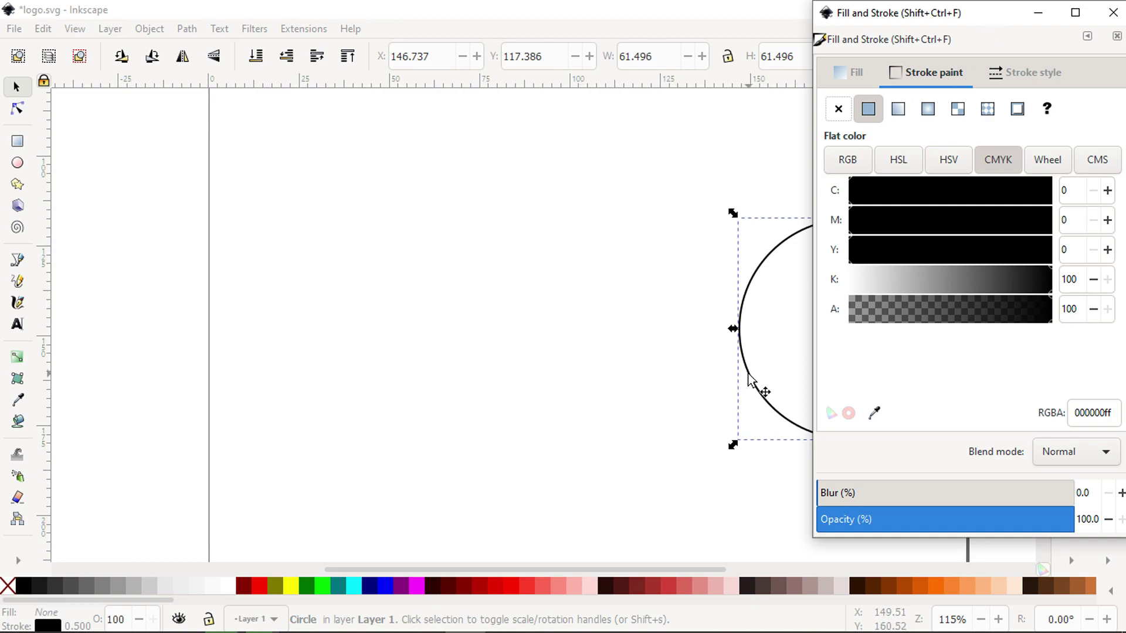
{"action": "left_click_drag", "start_coordinate": [749, 380], "coordinate": [679, 392]}
{"action": "left_click", "coordinate": [583, 395]}
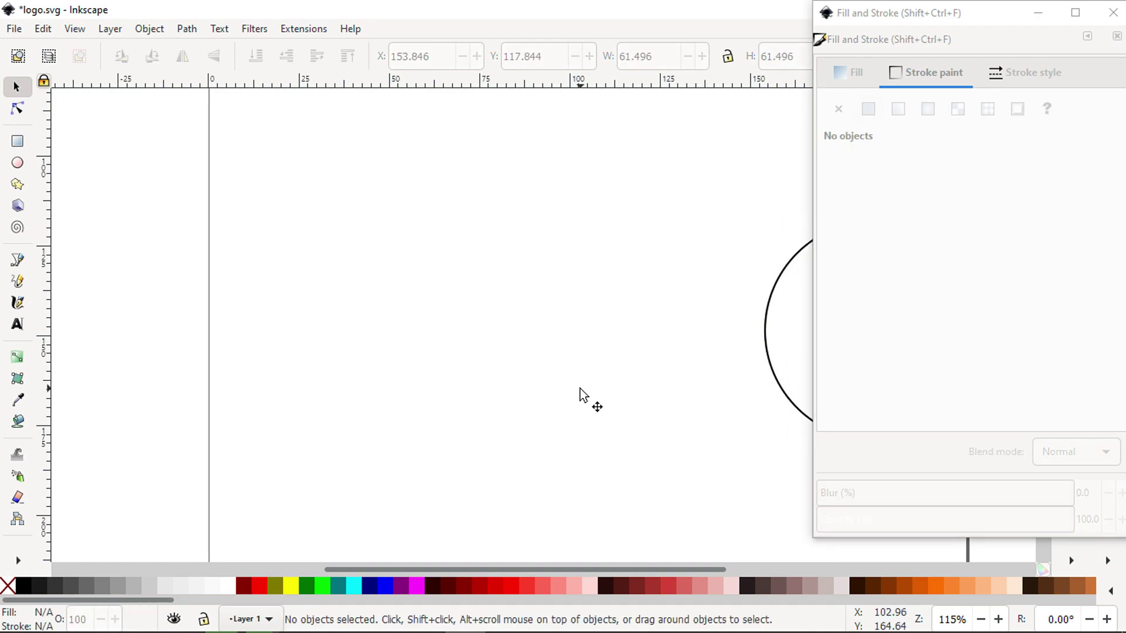
Draw a smaller circle and overlap it with a duplicate shifted down-left
{"action": "key", "text": "ctrl+s"}
{"action": "key", "text": "ctrl+s"}
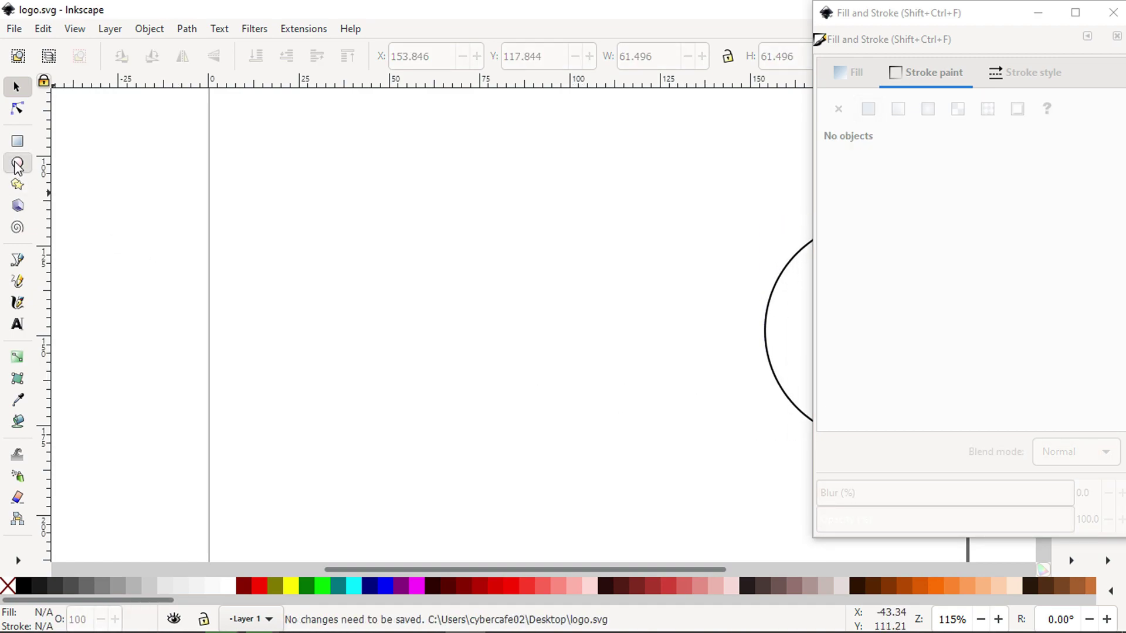
{"action": "left_click", "coordinate": [17, 164]}
{"action": "left_click_drag", "start_coordinate": [330, 255], "coordinate": [411, 339]}
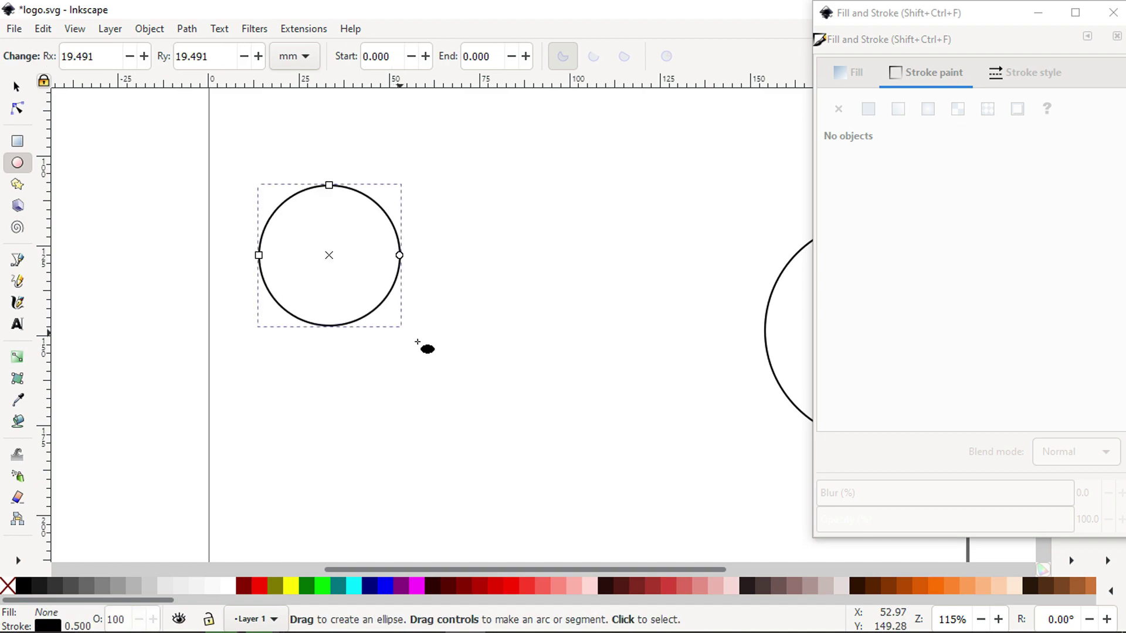
{"action": "left_click", "coordinate": [17, 87]}
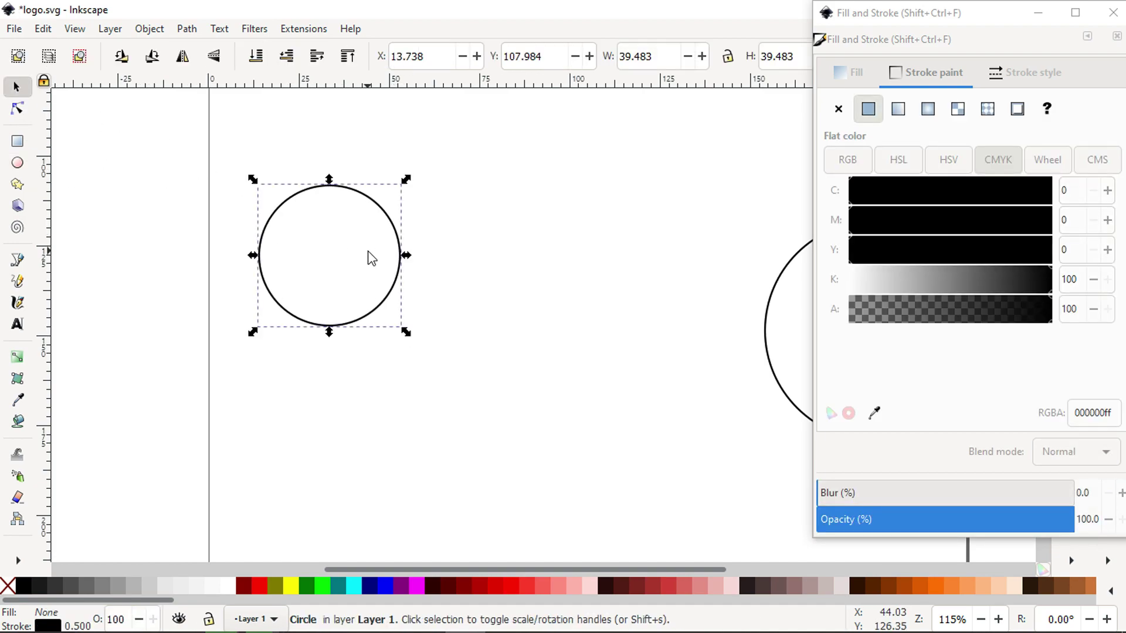
{"action": "right_click", "coordinate": [345, 192]}
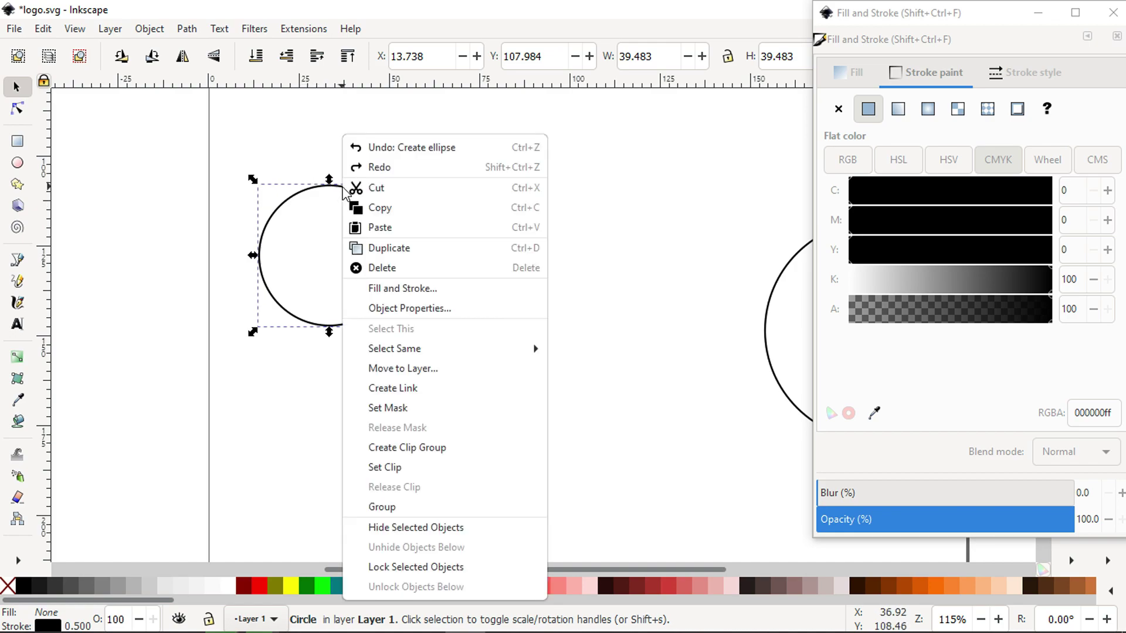
{"action": "left_click", "coordinate": [446, 256]}
{"action": "left_click_drag", "start_coordinate": [404, 246], "coordinate": [322, 309]}
Intersect the two overlapping small circles into a lens-shaped leaf
{"action": "left_click", "coordinate": [269, 264]}
{"action": "left_click_drag", "start_coordinate": [144, 169], "coordinate": [457, 442]}
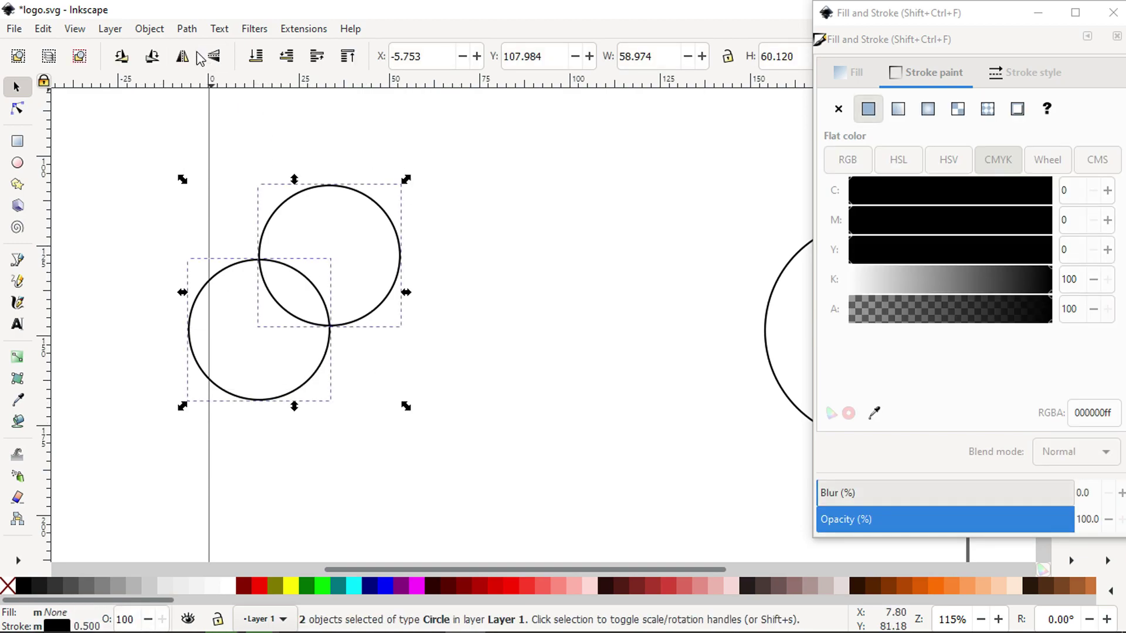
{"action": "left_click", "coordinate": [186, 28]}
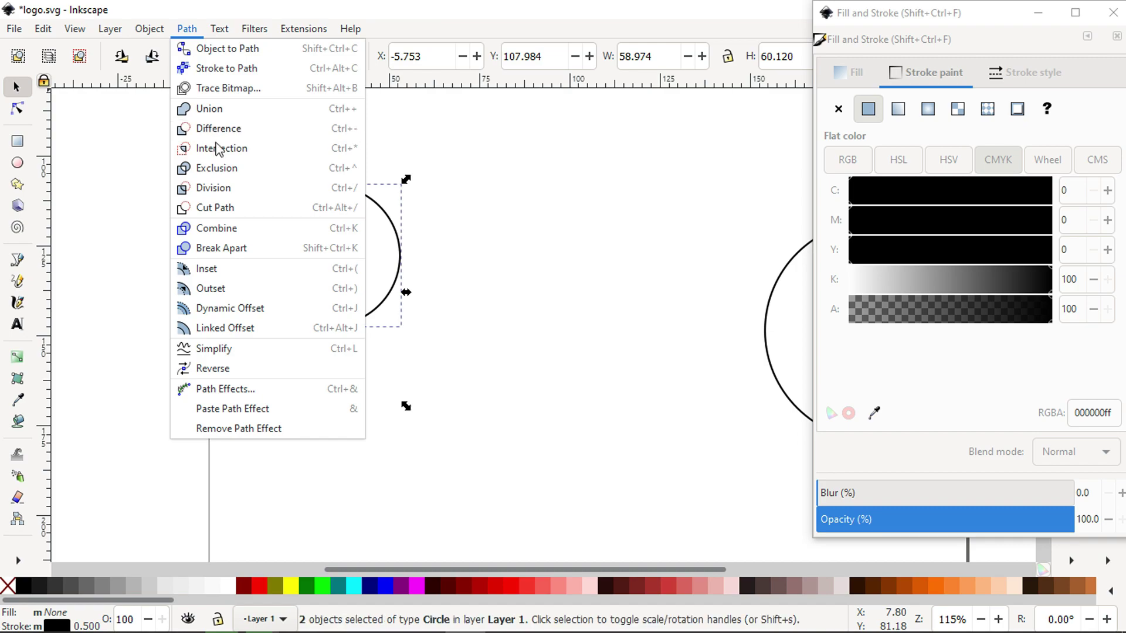
{"action": "left_click", "coordinate": [249, 149]}
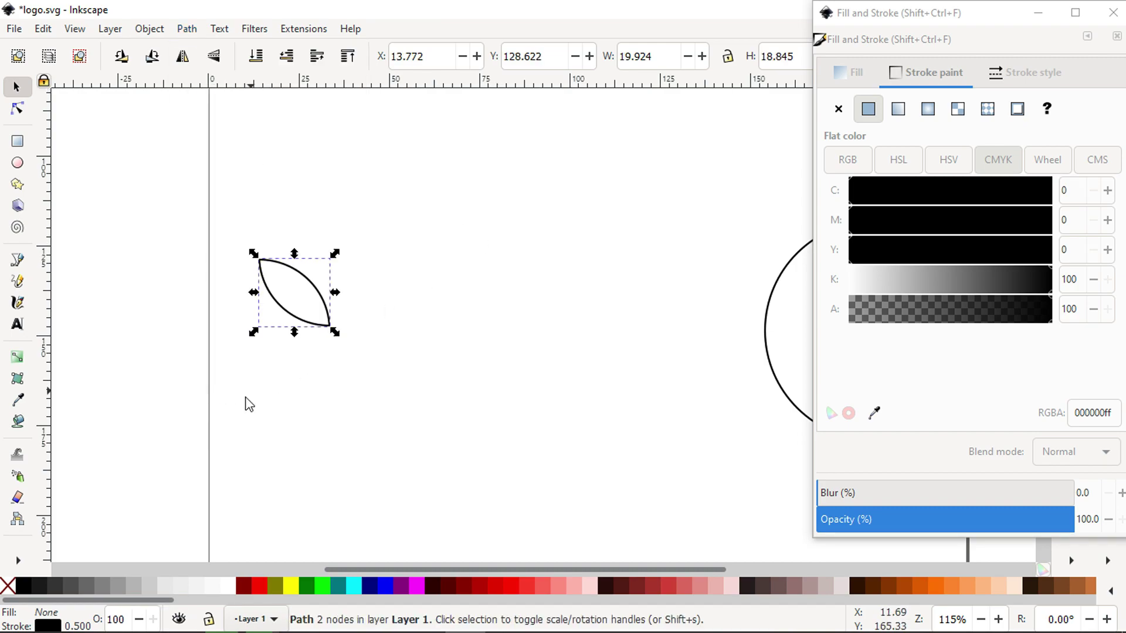
Give the leaf a solid flat fill and remove its outline
{"action": "left_click", "coordinate": [853, 74]}
{"action": "left_click", "coordinate": [868, 112]}
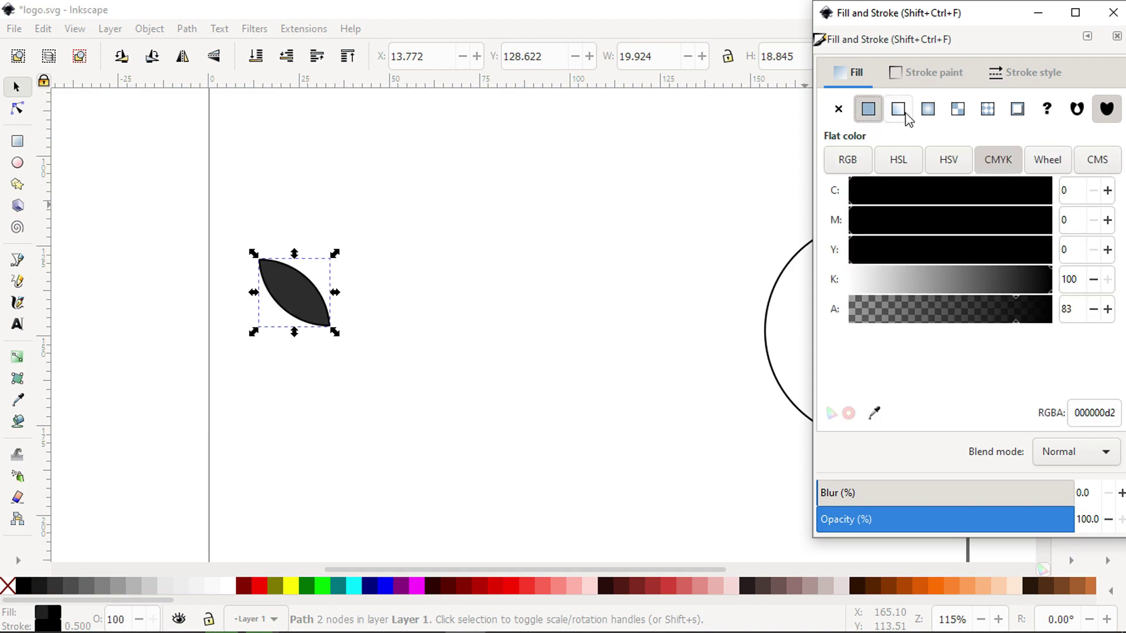
{"action": "left_click", "coordinate": [926, 72]}
{"action": "left_click", "coordinate": [838, 110]}
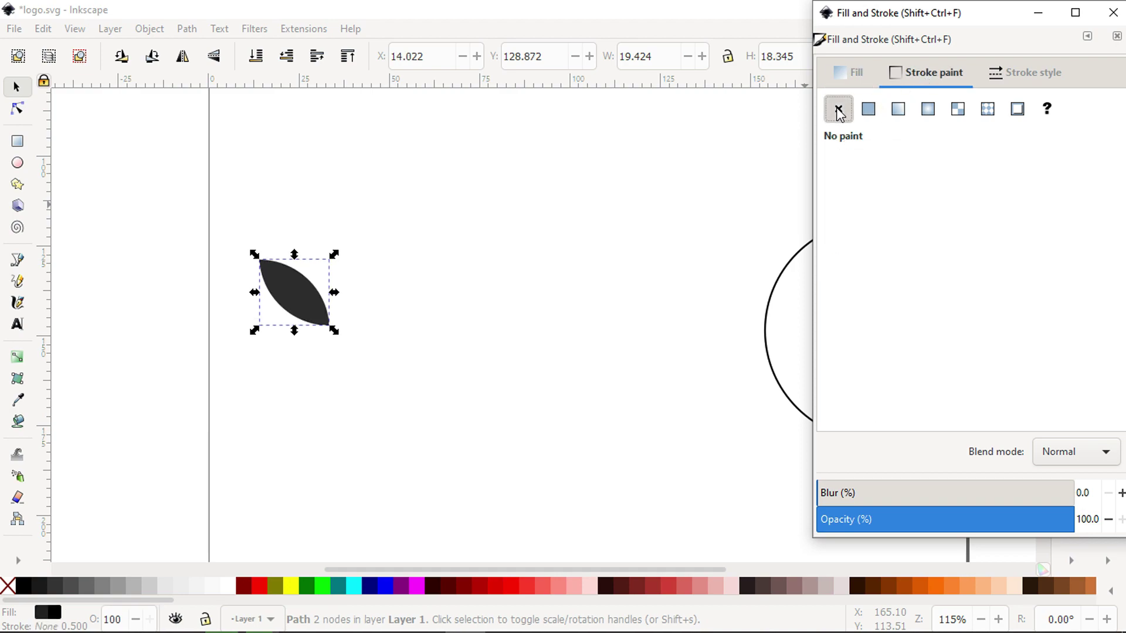
Tilt the leaf slightly and shift it a little up and left
{"action": "left_click", "coordinate": [281, 375]}
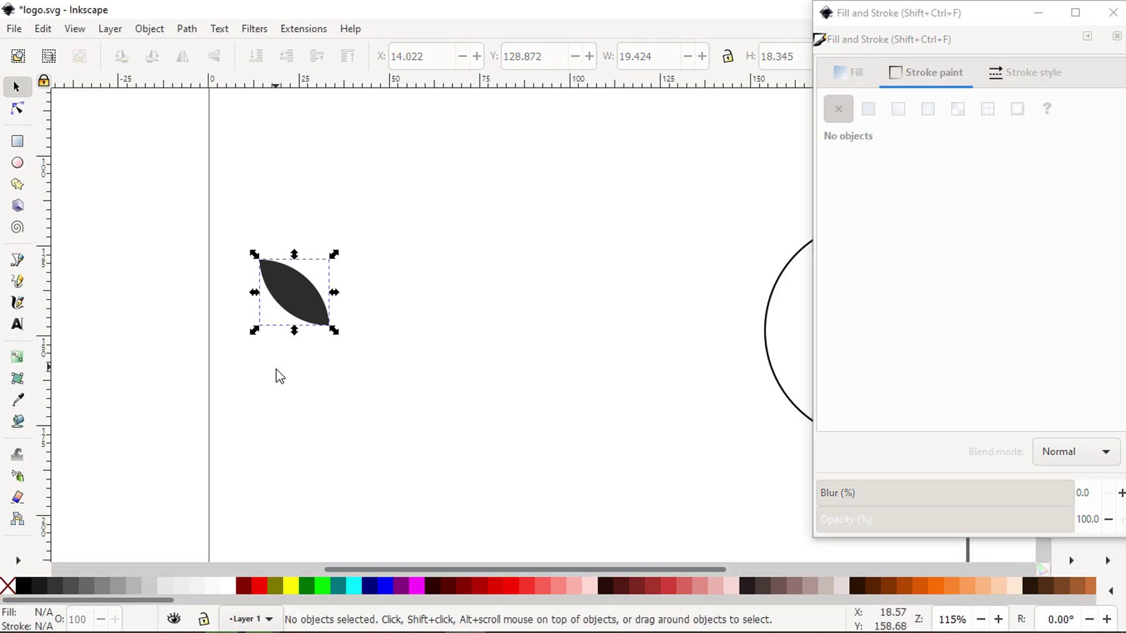
{"action": "left_click", "coordinate": [306, 290]}
{"action": "left_click", "coordinate": [300, 293]}
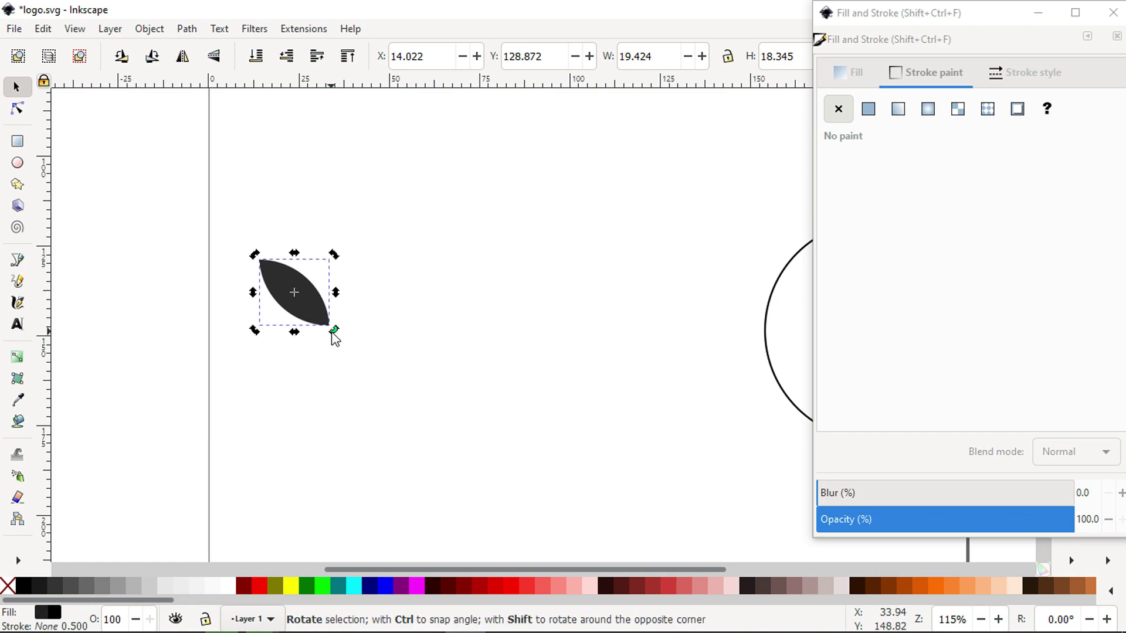
{"action": "left_click_drag", "start_coordinate": [332, 332], "coordinate": [339, 335]}
{"action": "key", "text": "Escape"}
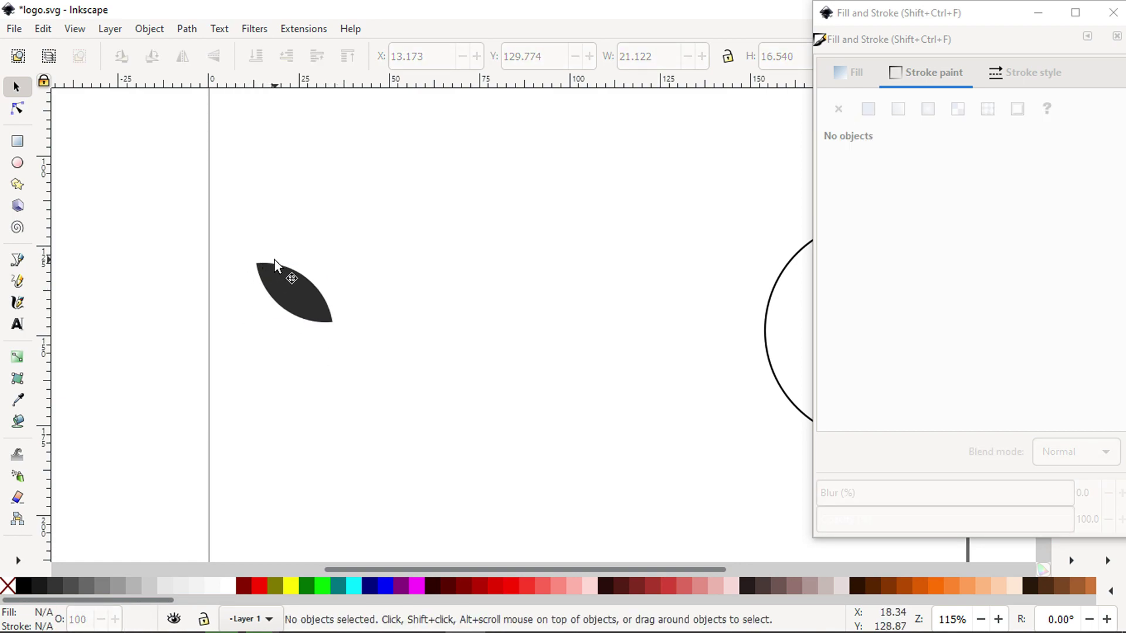
{"action": "left_click", "coordinate": [299, 295]}
{"action": "left_click_drag", "start_coordinate": [299, 295], "coordinate": [269, 272]}
Add a duplicate leaf just above and to the right of the original
{"action": "key", "text": "z"}
{"action": "left_click_drag", "start_coordinate": [178, 197], "coordinate": [493, 357]}
{"action": "key", "text": "ctrl+s"}
{"action": "key", "text": "ctrl+s"}
{"action": "key", "text": "s"}
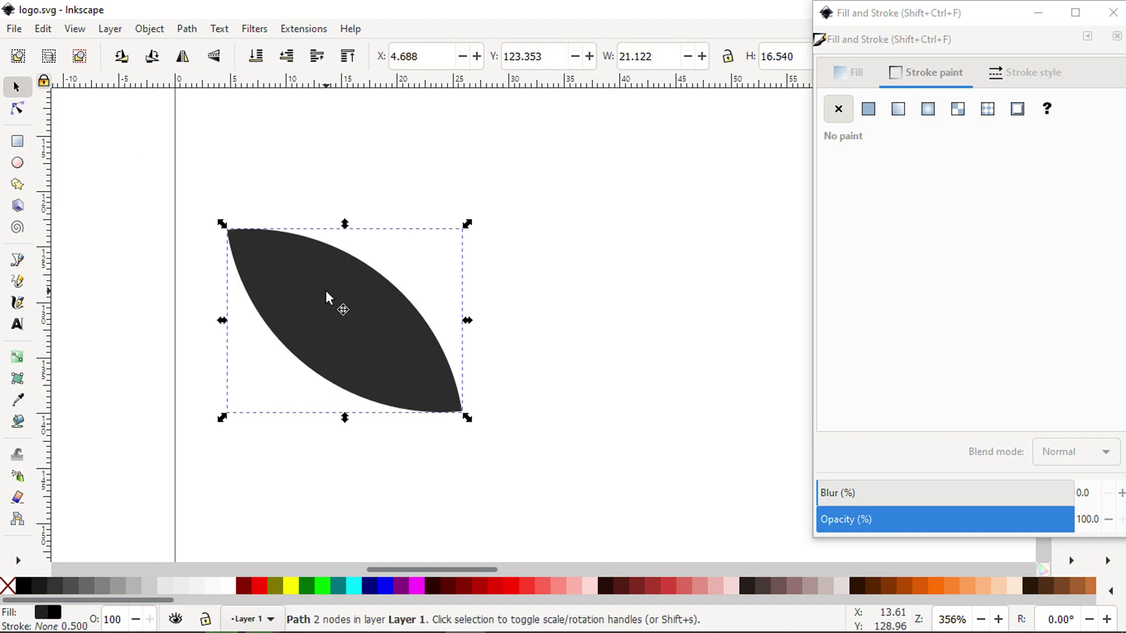
{"action": "key", "text": "ctrl+d"}
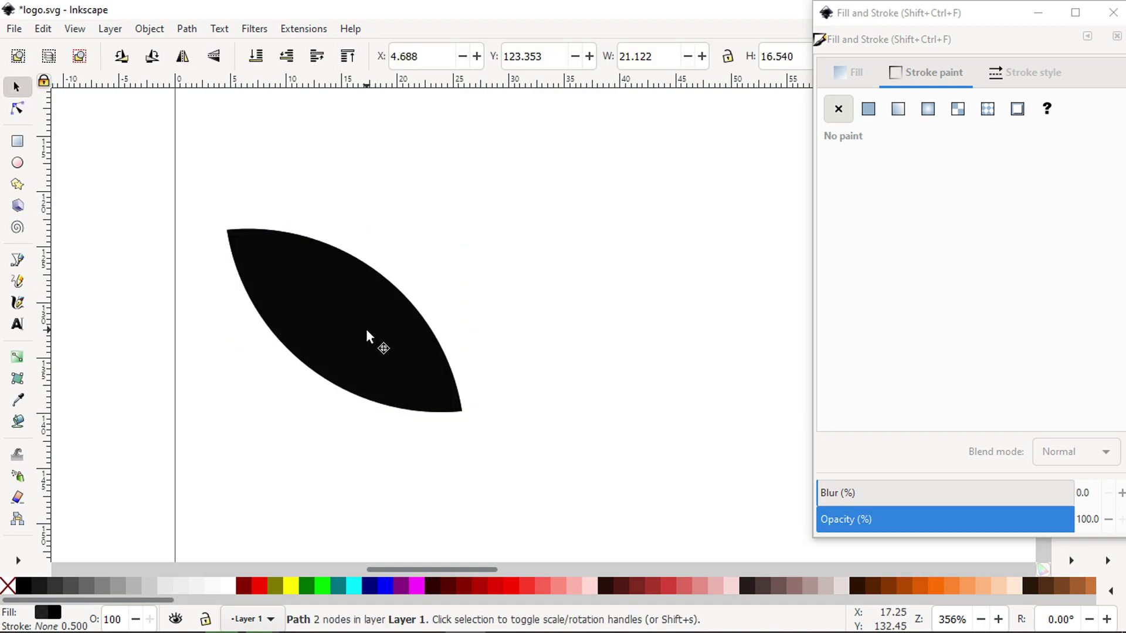
{"action": "left_click_drag", "start_coordinate": [369, 352], "coordinate": [426, 187]}
{"action": "left_click", "coordinate": [496, 309]}
{"action": "left_click", "coordinate": [399, 345]}
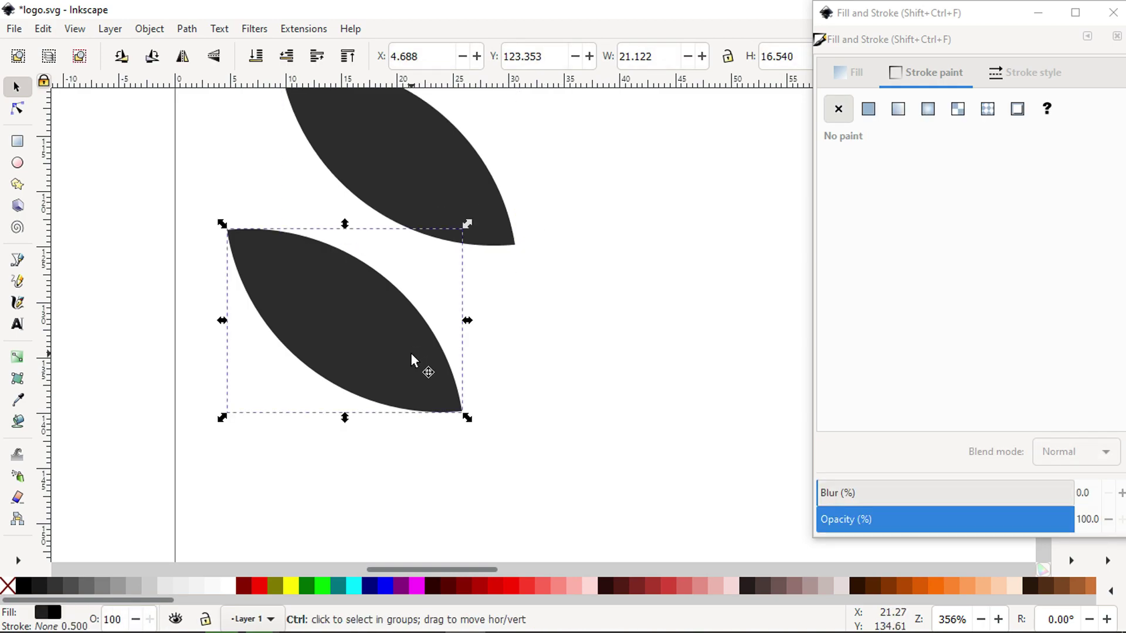
{"action": "key", "text": "ctrl+d"}
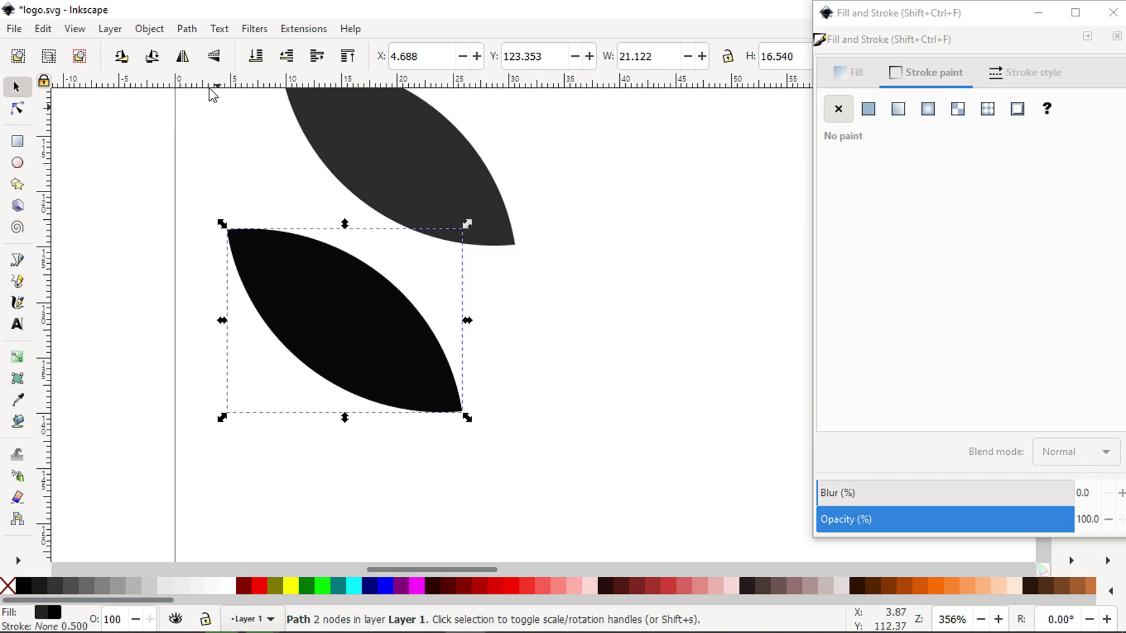
{"action": "left_click", "coordinate": [175, 60]}
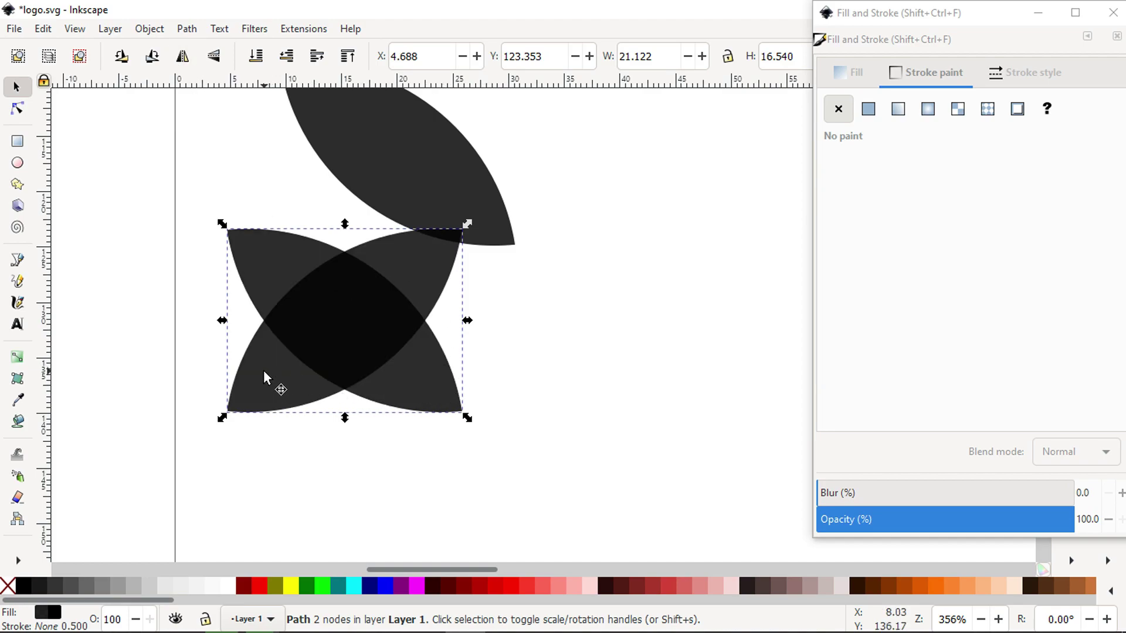
{"action": "left_click_drag", "start_coordinate": [263, 371], "coordinate": [507, 403]}
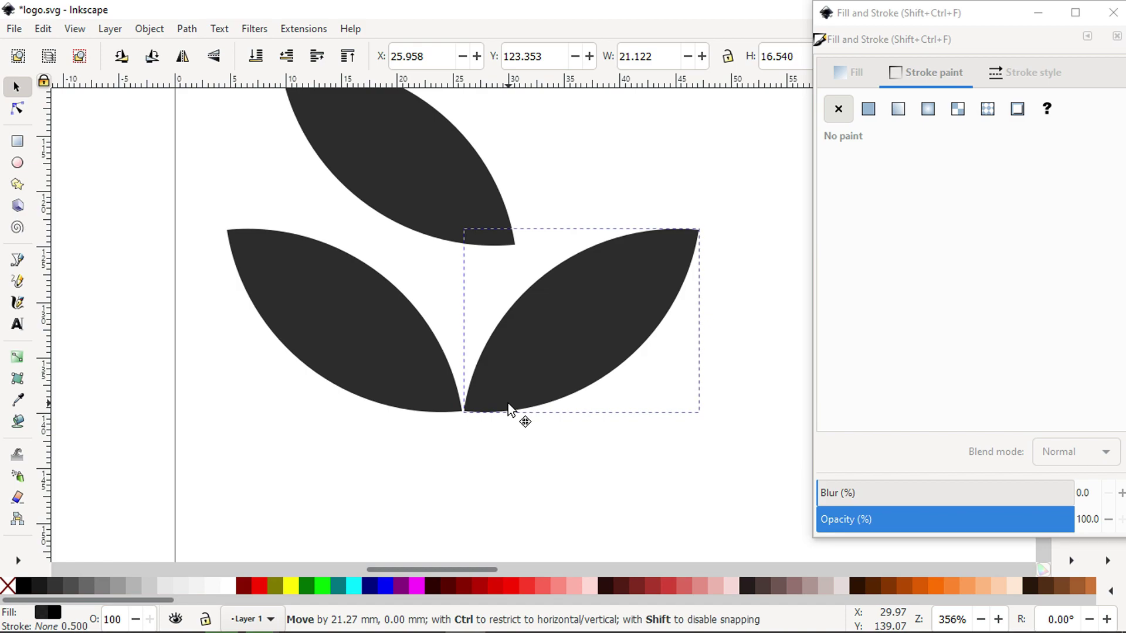
{"action": "left_click_drag", "start_coordinate": [508, 404], "coordinate": [432, 307]}
{"action": "key", "text": "Escape"}
{"action": "left_click", "coordinate": [503, 395]}
{"action": "key", "text": "z"}
{"action": "key", "text": "s"}
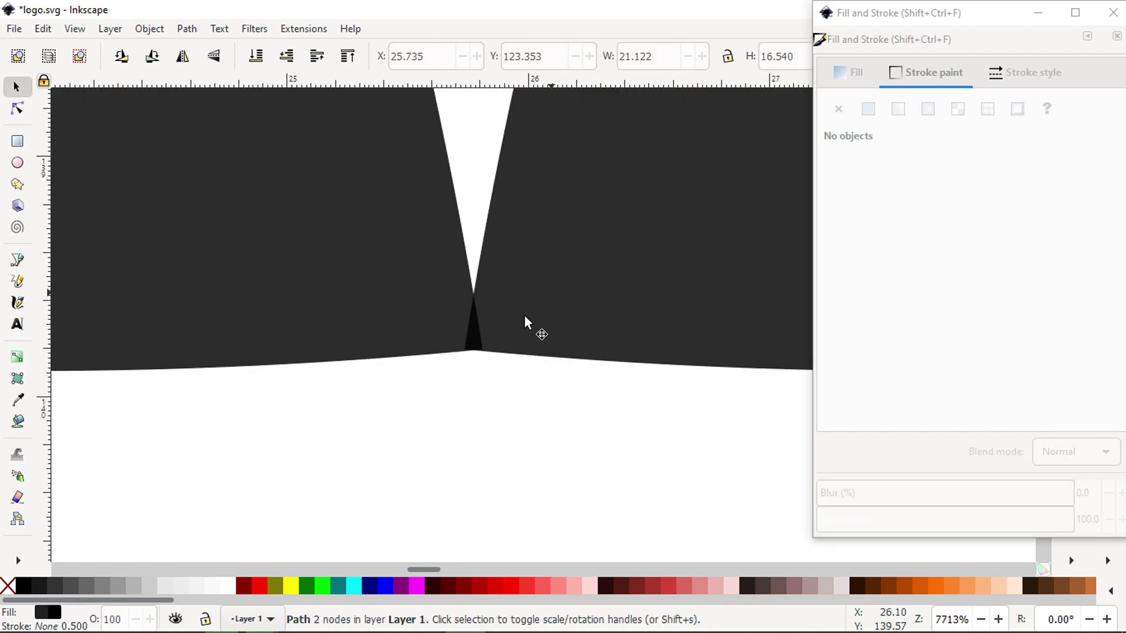
{"action": "left_click_drag", "start_coordinate": [523, 322], "coordinate": [544, 328]}
{"action": "left_click", "coordinate": [539, 450]}
{"action": "scroll", "coordinate": [539, 450], "scroll_direction": "down", "scroll_amount": 11}
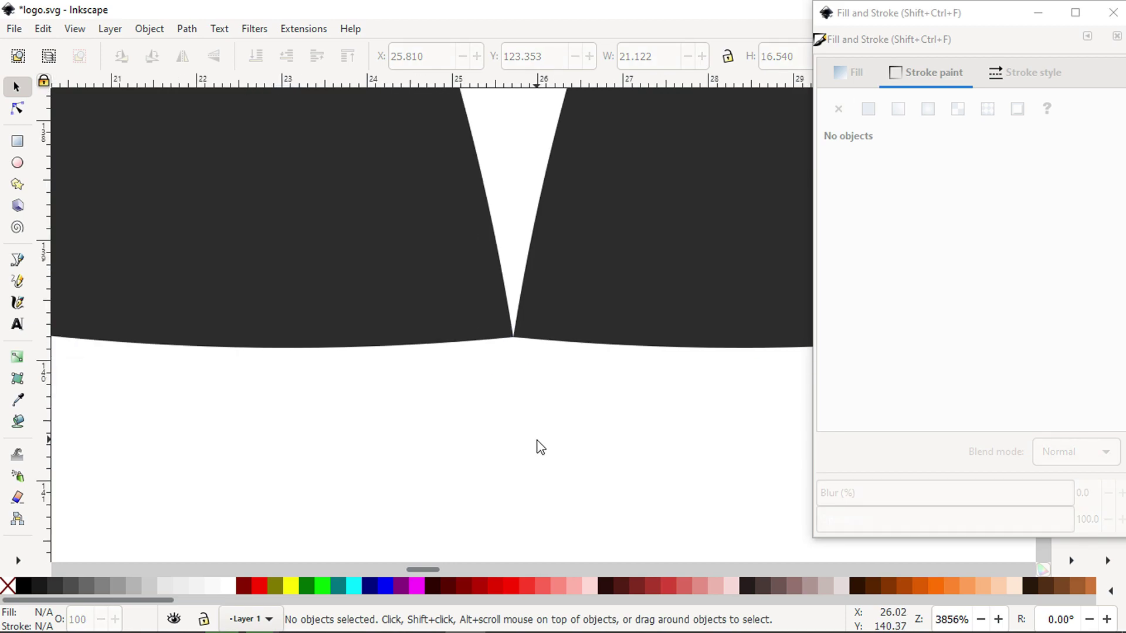
{"action": "scroll", "coordinate": [536, 438], "scroll_direction": "down", "scroll_amount": 1}
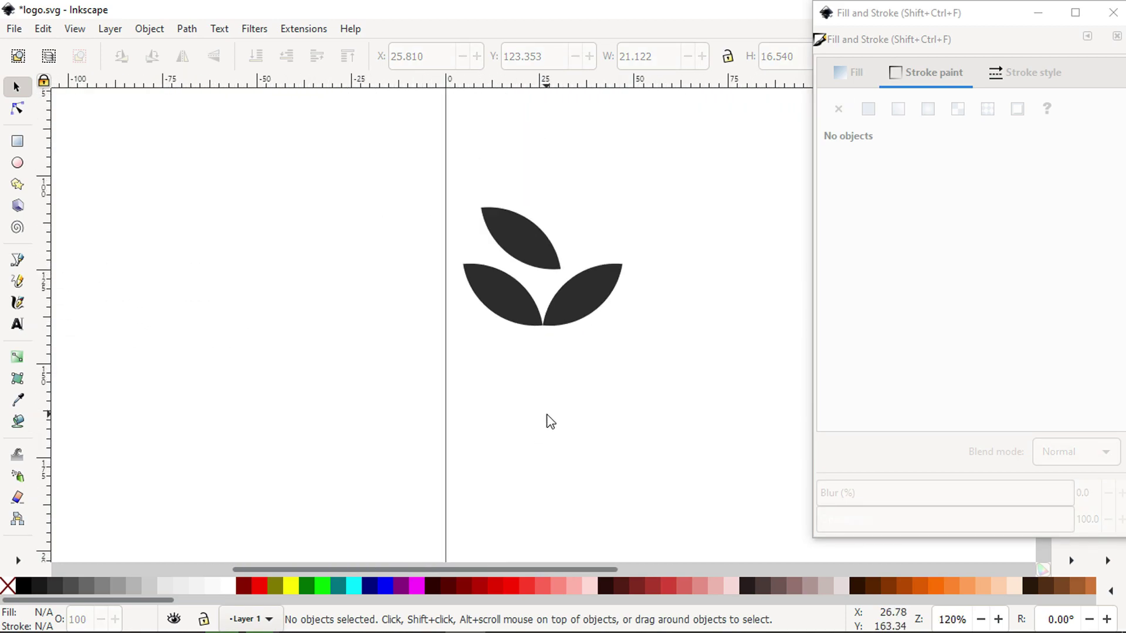
{"action": "scroll", "coordinate": [569, 325], "scroll_direction": "down", "scroll_amount": 2}
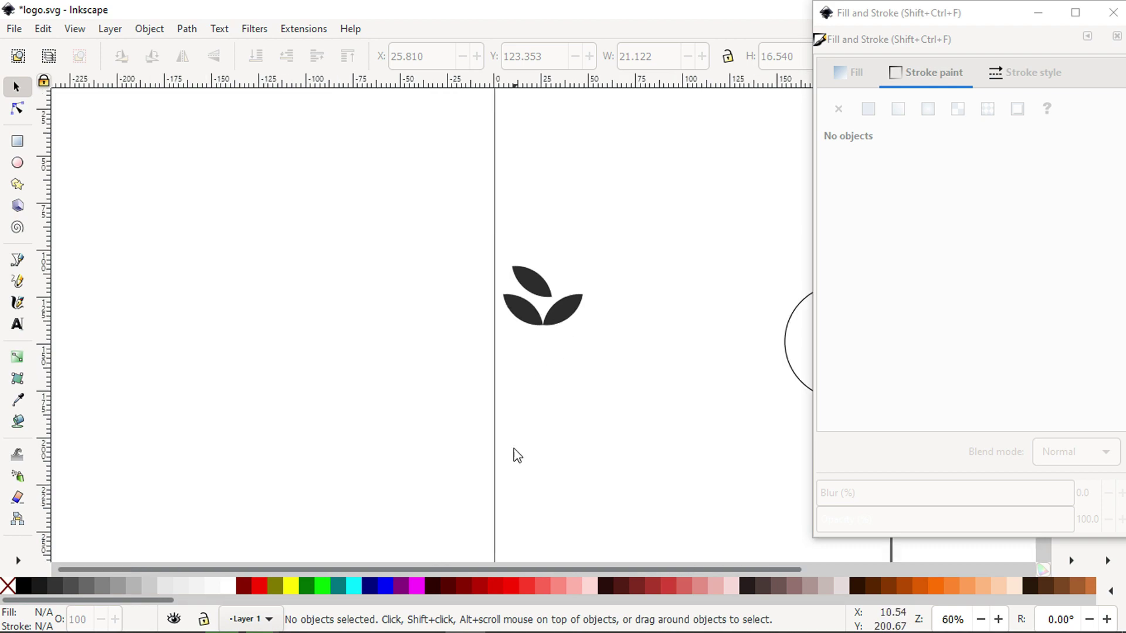
{"action": "left_click_drag", "start_coordinate": [532, 568], "coordinate": [716, 567]}
Union the two lower leaves into one path and place a copy further down
{"action": "left_click", "coordinate": [362, 313]}
{"action": "left_click", "coordinate": [307, 313], "text": "shift"}
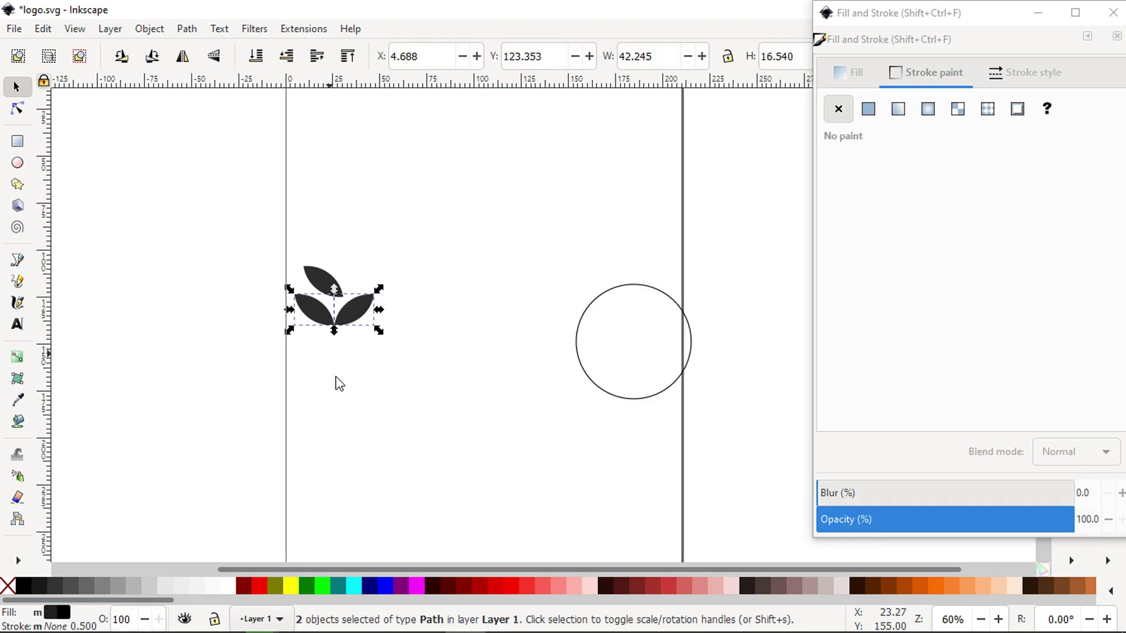
{"action": "left_click", "coordinate": [187, 28]}
{"action": "left_click", "coordinate": [200, 109]}
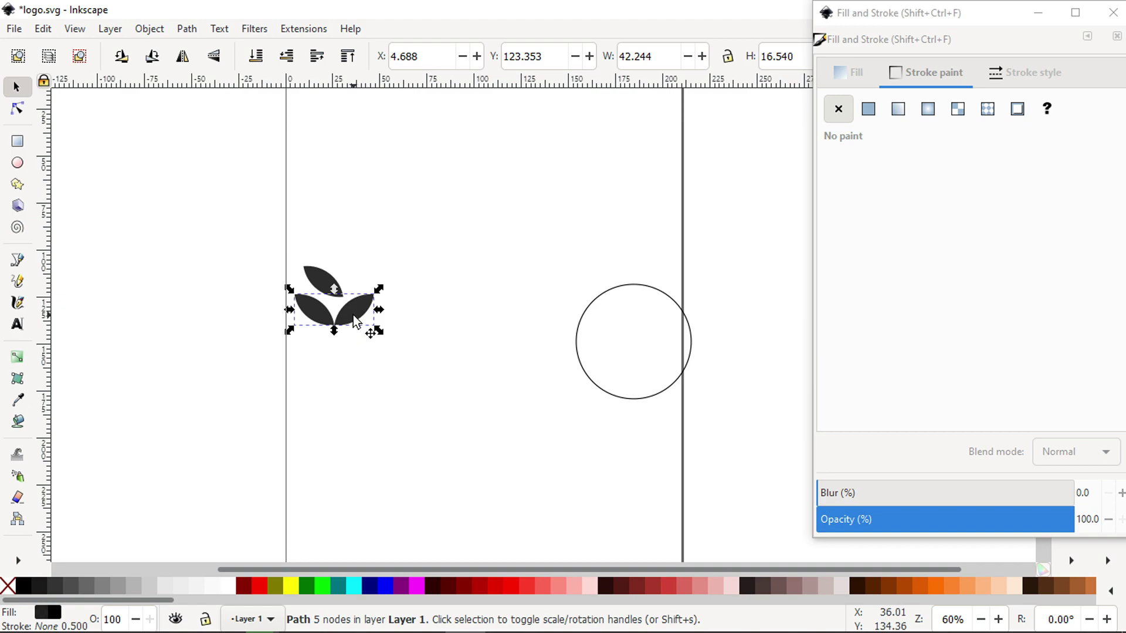
{"action": "key", "text": "ctrl"}
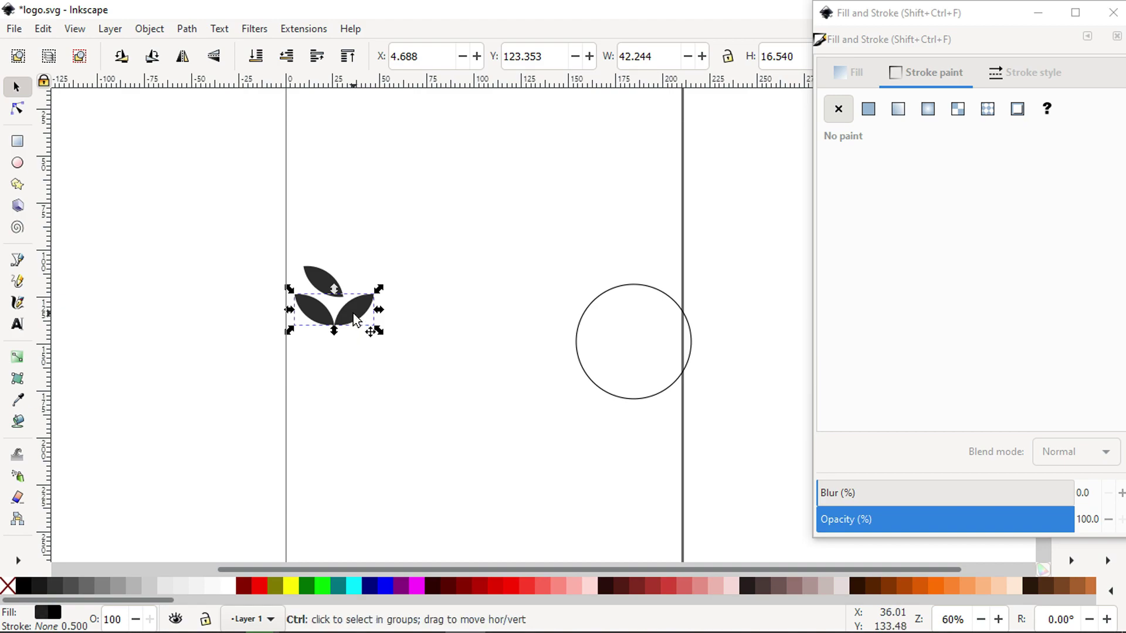
{"action": "left_click", "coordinate": [353, 313], "text": "ctrl"}
{"action": "left_click_drag", "start_coordinate": [353, 313], "coordinate": [353, 469]}
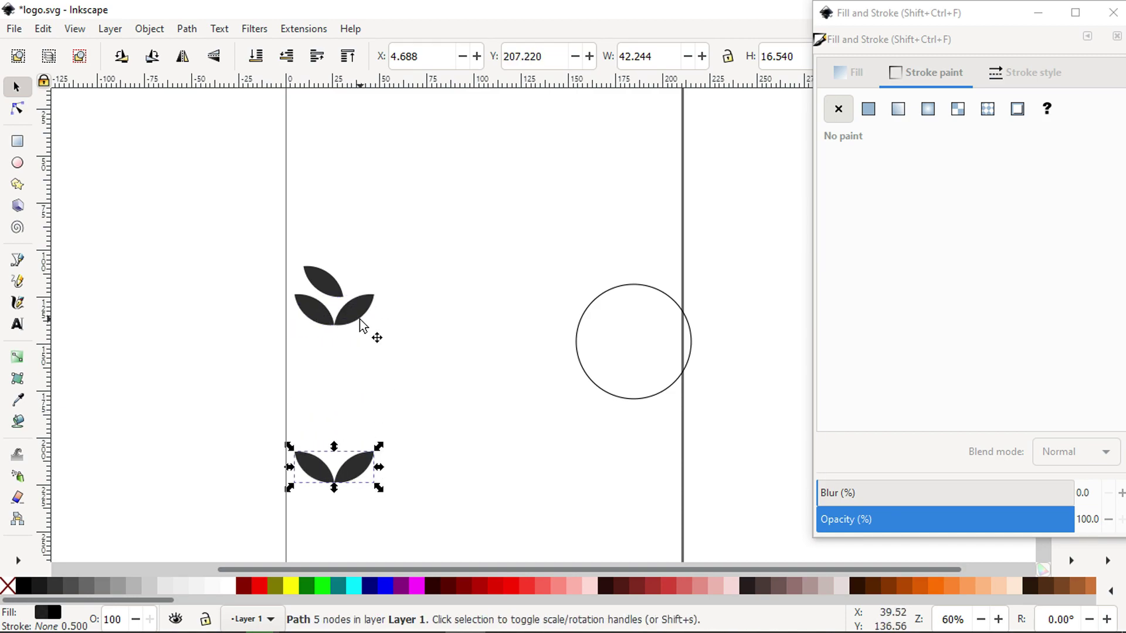
Move the guide circle left and enlarge it to 109.797 wide
{"action": "left_click", "coordinate": [395, 351]}
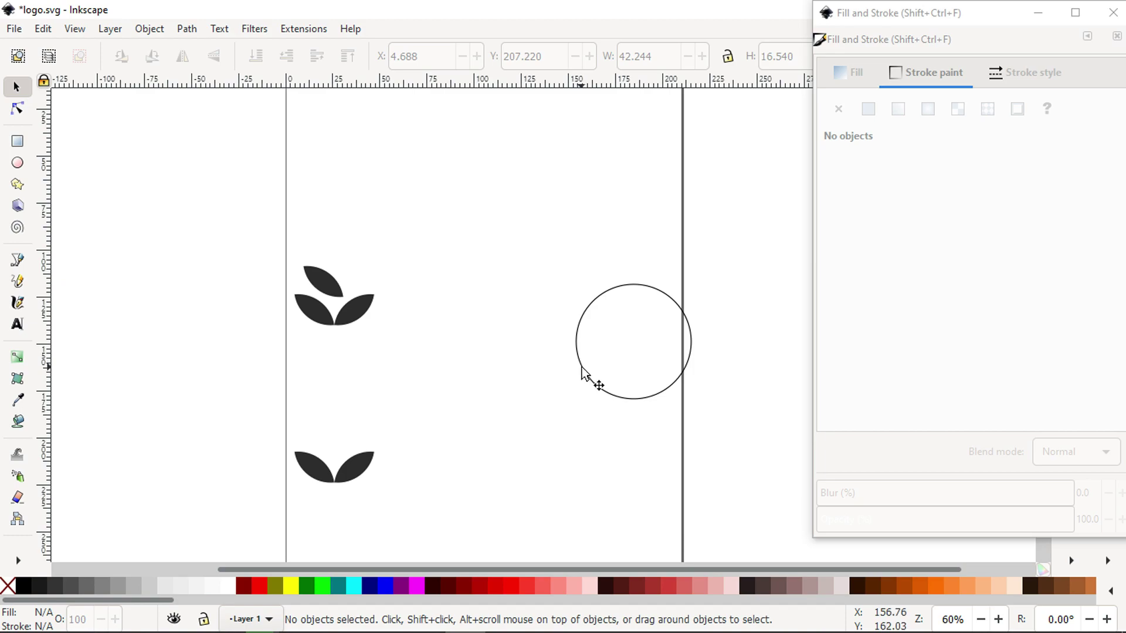
{"action": "left_click_drag", "start_coordinate": [585, 372], "coordinate": [504, 375]}
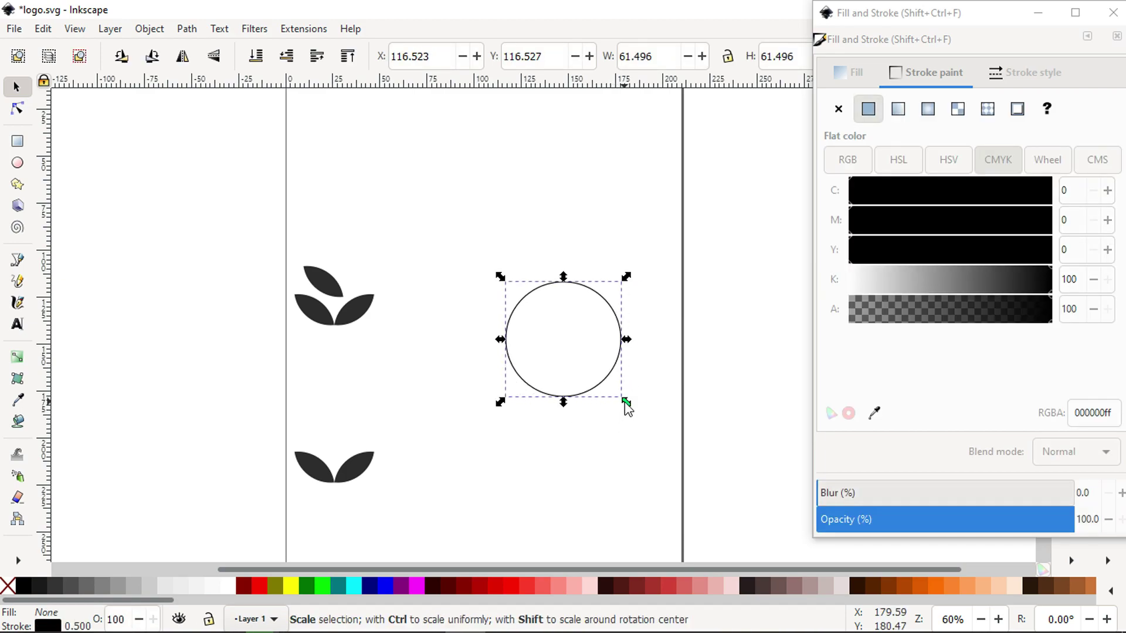
{"action": "left_click_drag", "start_coordinate": [626, 402], "coordinate": [603, 438]}
Shrink both leaf pairs to about 29% and space them apart vertically
{"action": "left_click", "coordinate": [427, 166]}
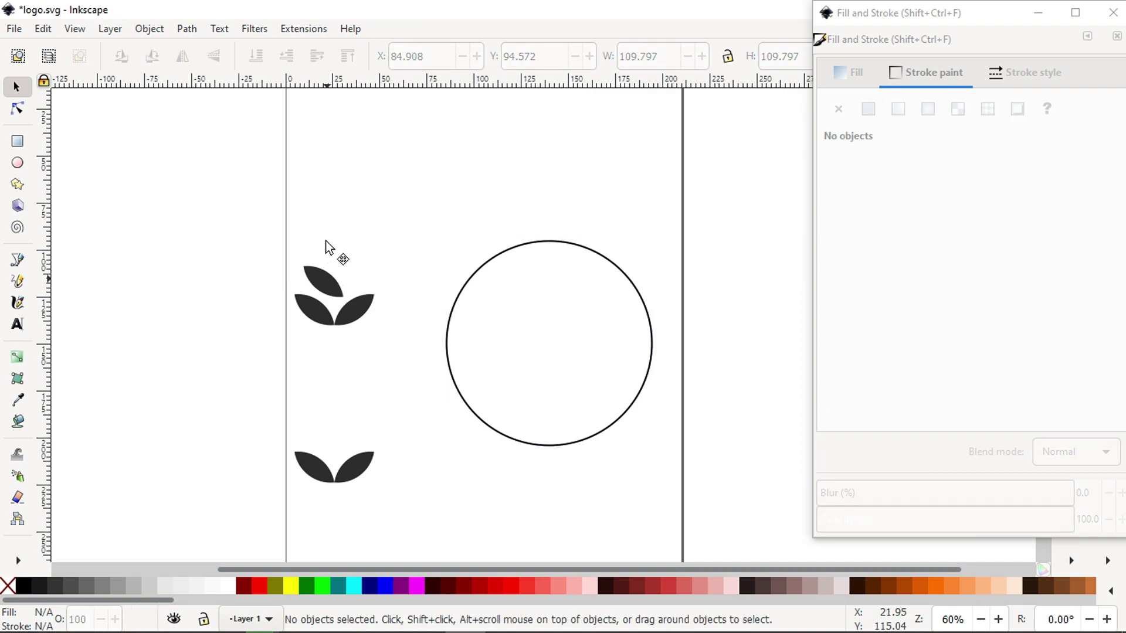
{"action": "left_click_drag", "start_coordinate": [324, 273], "coordinate": [344, 153]}
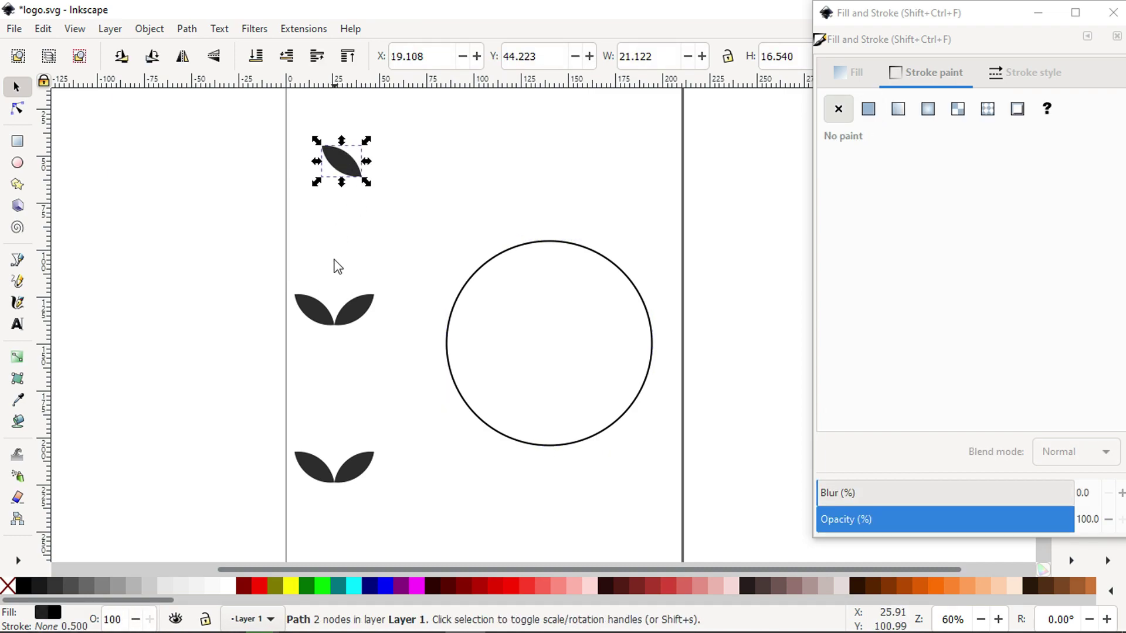
{"action": "left_click", "coordinate": [354, 317]}
{"action": "left_click", "coordinate": [354, 472], "text": "shift"}
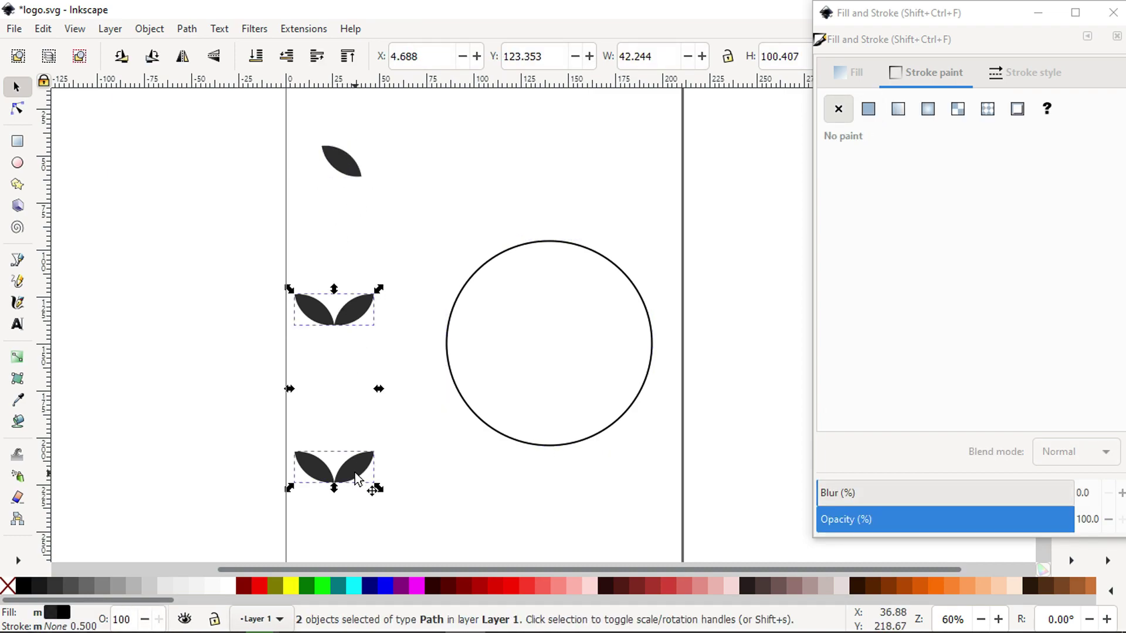
{"action": "left_click_drag", "start_coordinate": [354, 472], "coordinate": [370, 429]}
{"action": "left_click", "coordinate": [393, 318]}
{"action": "left_click", "coordinate": [382, 274]}
{"action": "left_click", "coordinate": [373, 427], "text": "shift"}
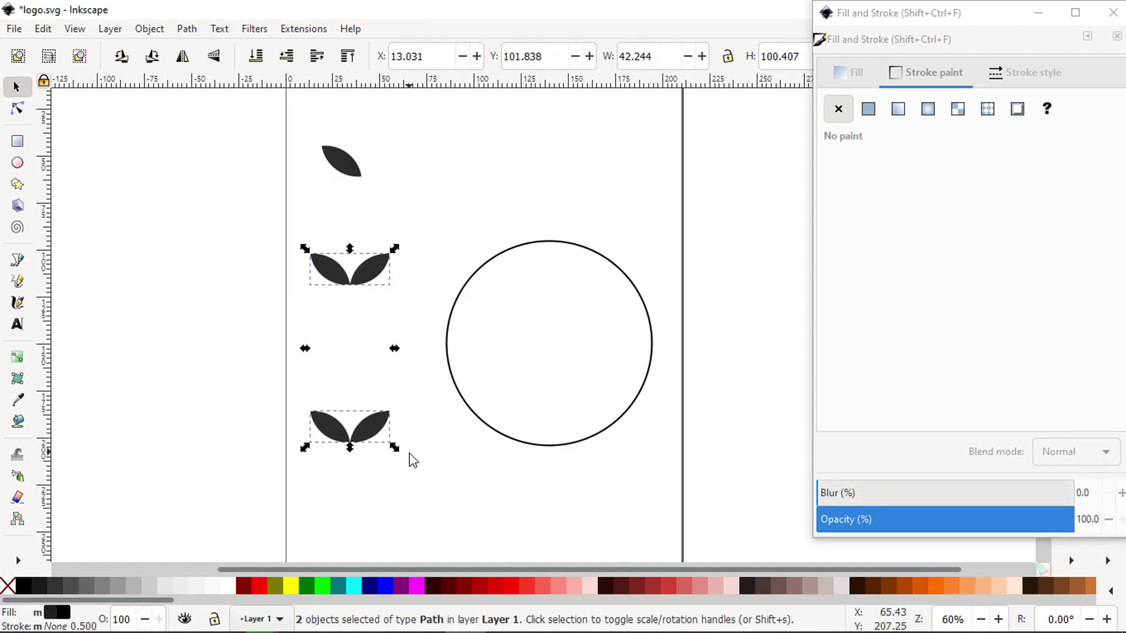
{"action": "left_click_drag", "start_coordinate": [394, 452], "coordinate": [370, 431]}
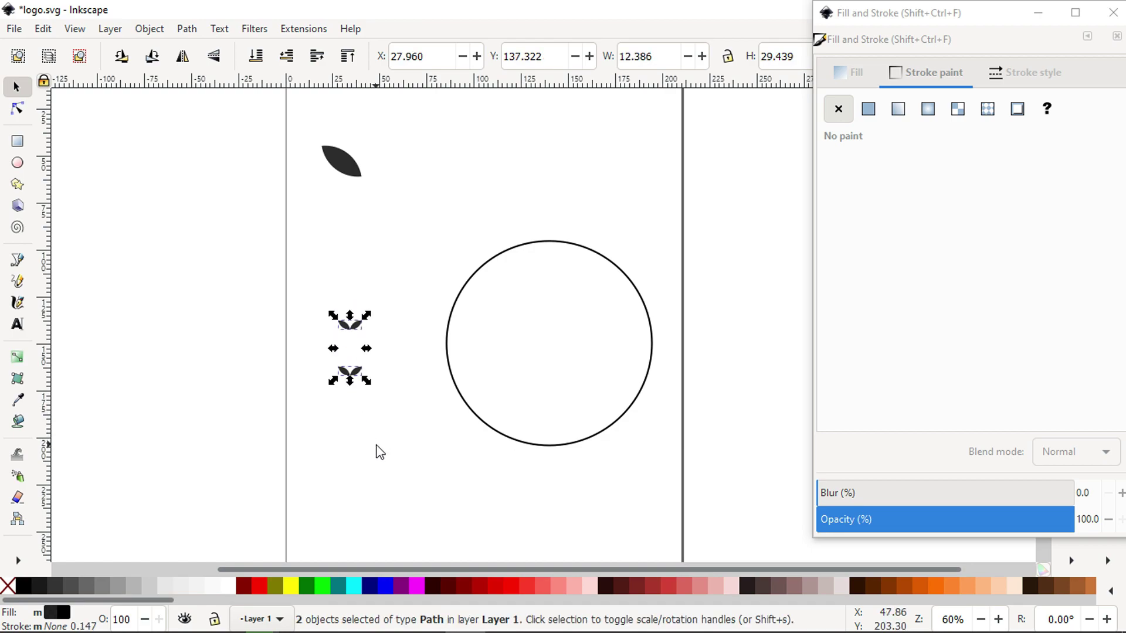
{"action": "left_click", "coordinate": [377, 452]}
{"action": "left_click", "coordinate": [355, 371]}
{"action": "left_click_drag", "start_coordinate": [354, 371], "coordinate": [379, 485]}
{"action": "left_click", "coordinate": [439, 479]}
Interpolate between the small top pair and bottom pair with 7 steps
{"action": "left_click_drag", "start_coordinate": [329, 299], "coordinate": [361, 261]}
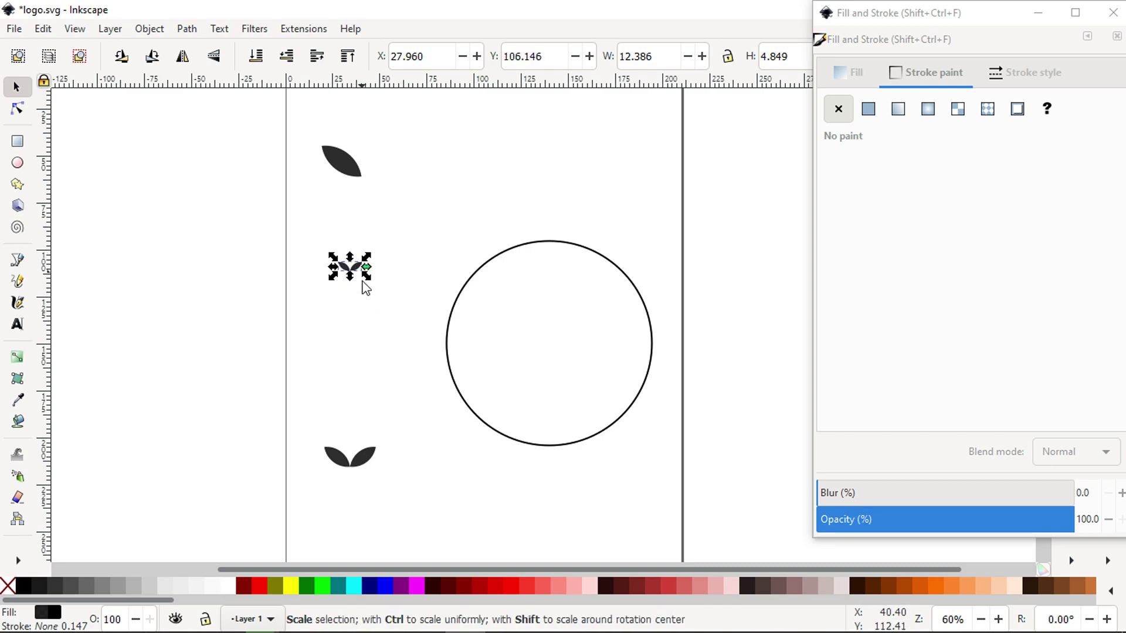
{"action": "left_click", "coordinate": [366, 462], "text": "shift"}
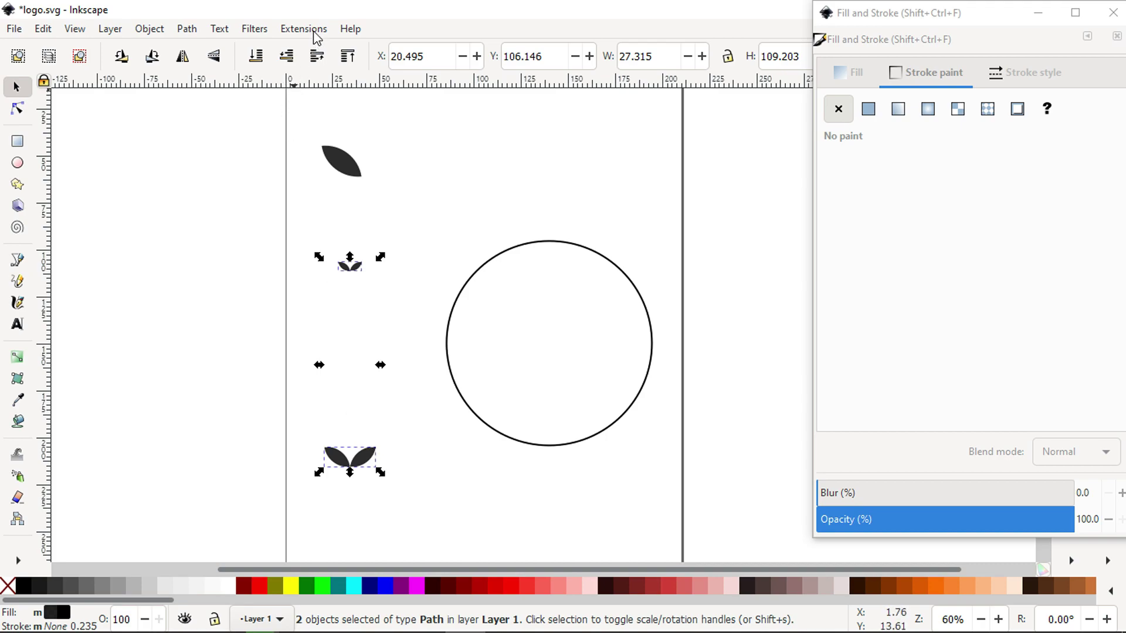
{"action": "left_click", "coordinate": [1112, 12]}
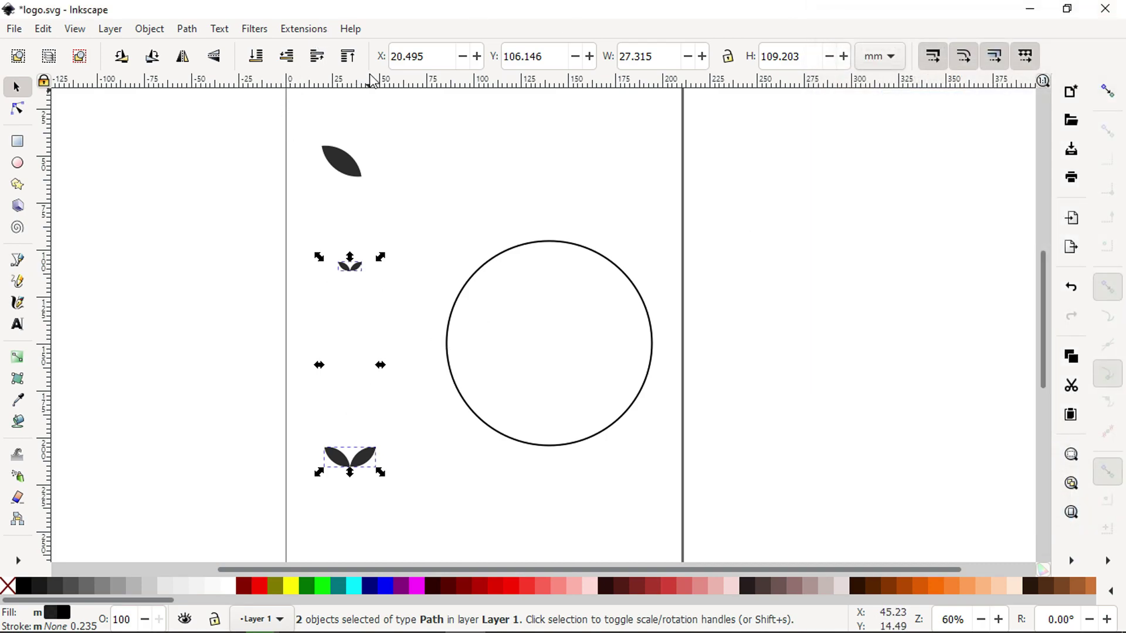
{"action": "left_click", "coordinate": [295, 29]}
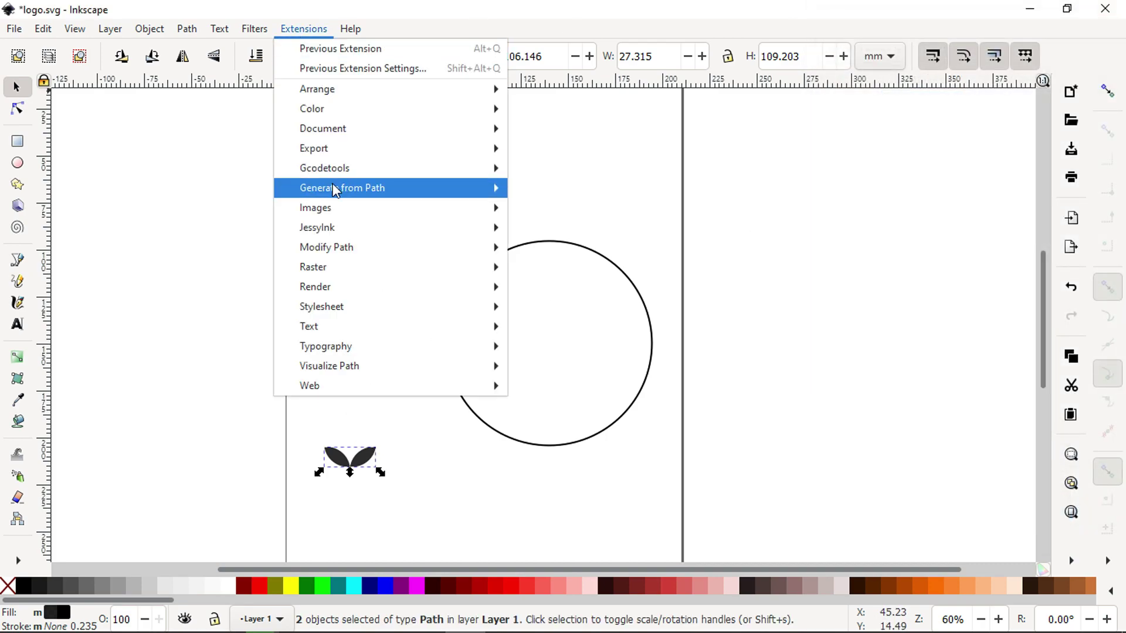
{"action": "mouse_move", "coordinate": [334, 189]}
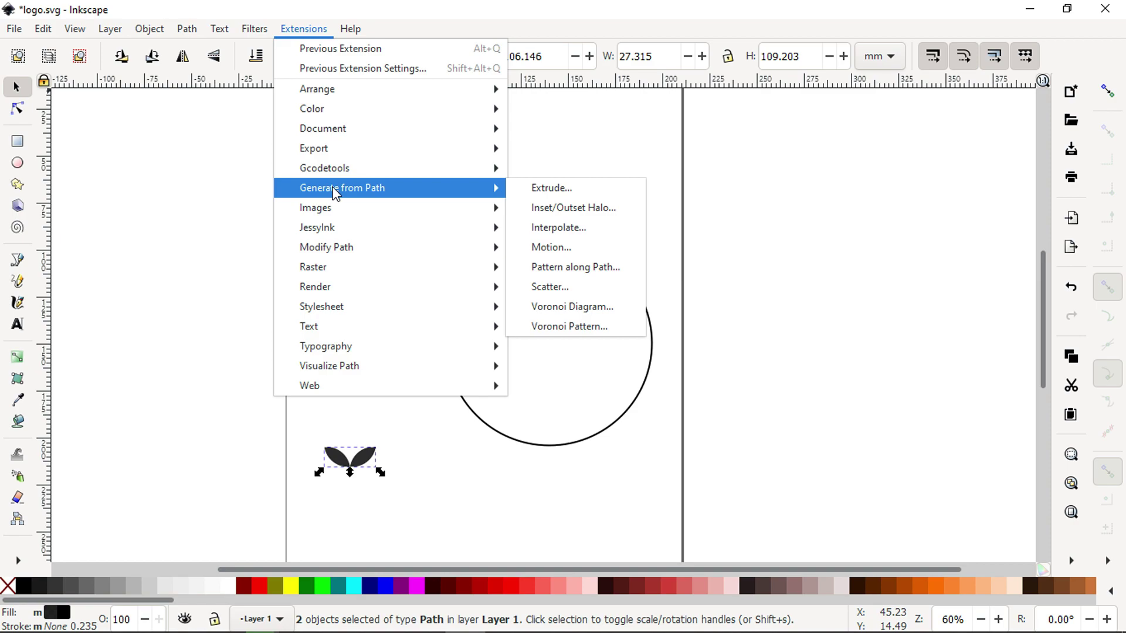
{"action": "left_click", "coordinate": [564, 232]}
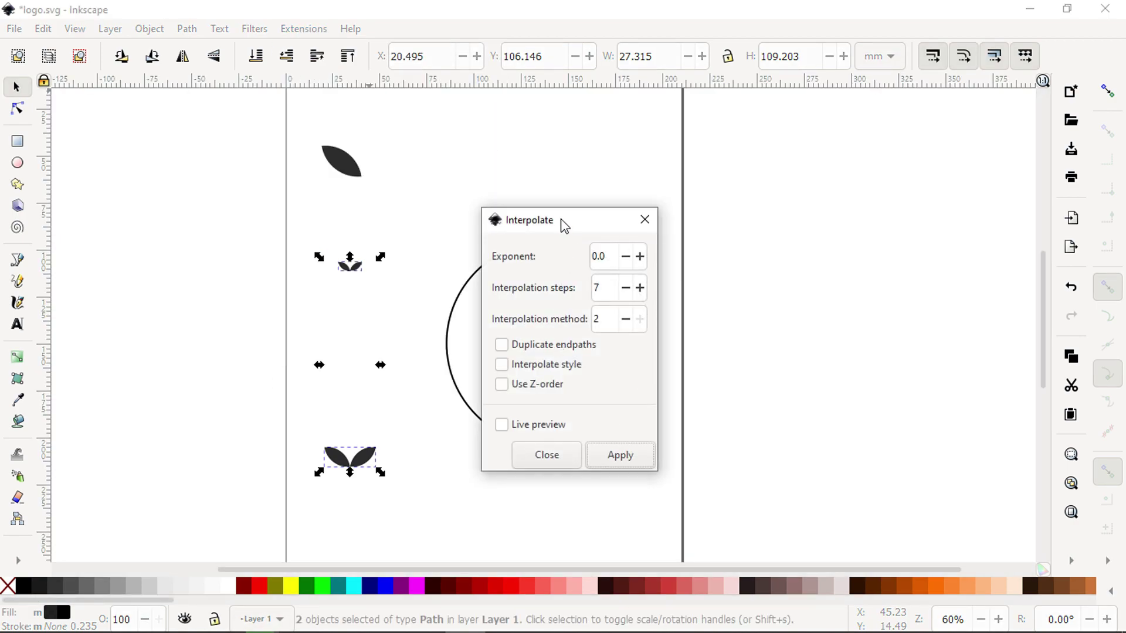
{"action": "left_click_drag", "start_coordinate": [553, 229], "coordinate": [596, 234]}
{"action": "left_click", "coordinate": [546, 431]}
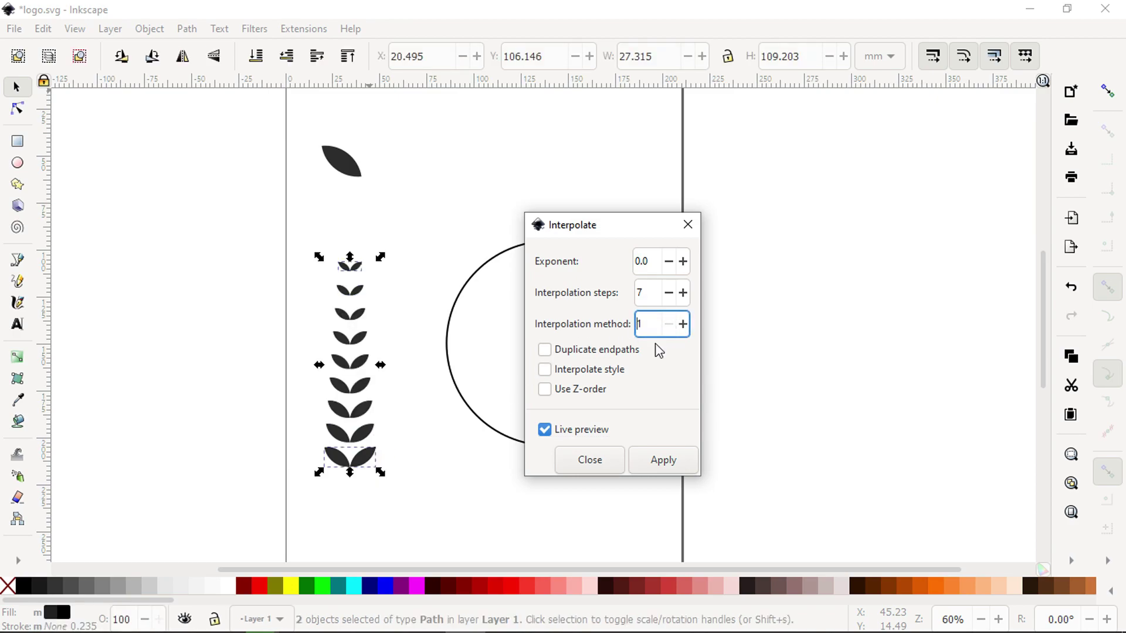
{"action": "left_click", "coordinate": [673, 463]}
Close the Interpolate dialog and zoom in to inspect the leaf column
{"action": "left_click", "coordinate": [595, 465]}
{"action": "left_click", "coordinate": [463, 482]}
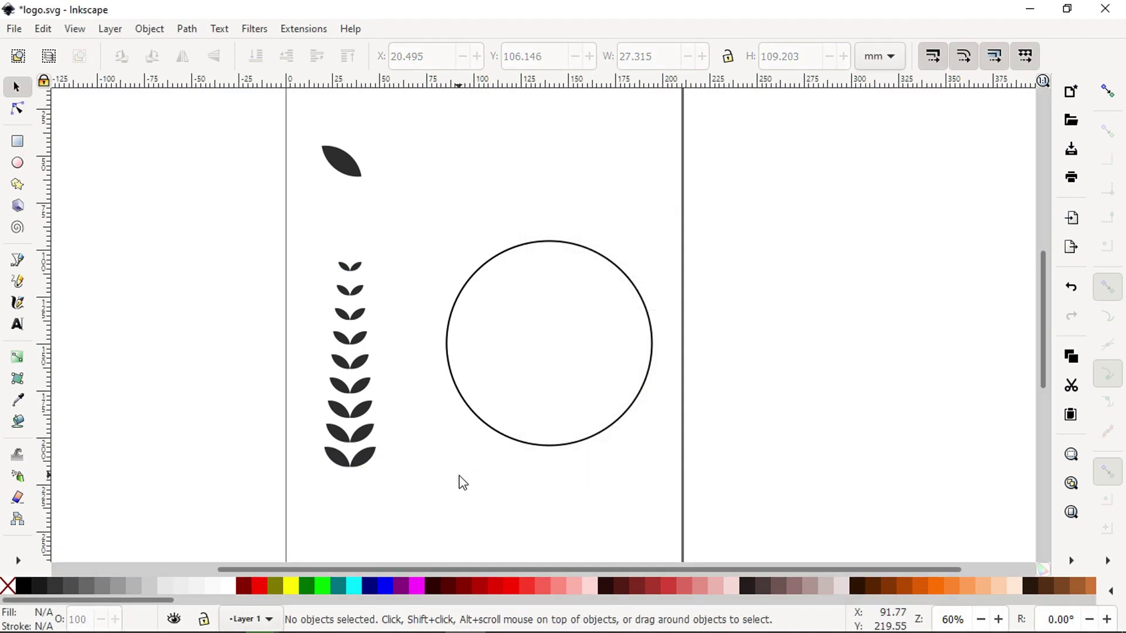
{"action": "key", "text": "z"}
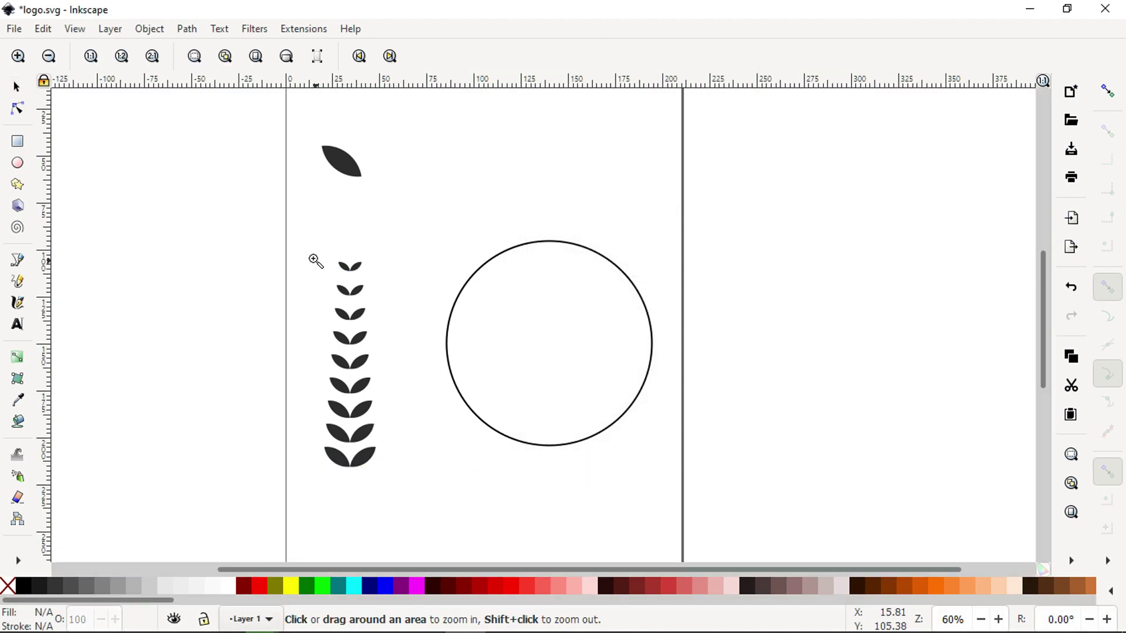
{"action": "left_click_drag", "start_coordinate": [305, 252], "coordinate": [447, 451]}
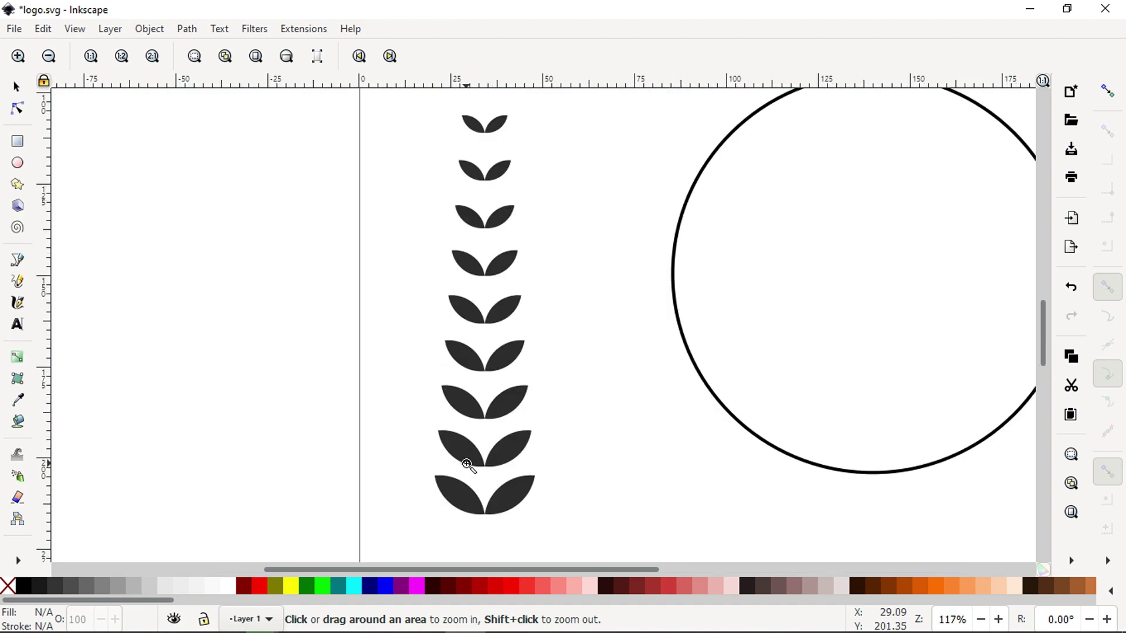
{"action": "key", "text": "minus"}
{"action": "key", "text": "minus"}
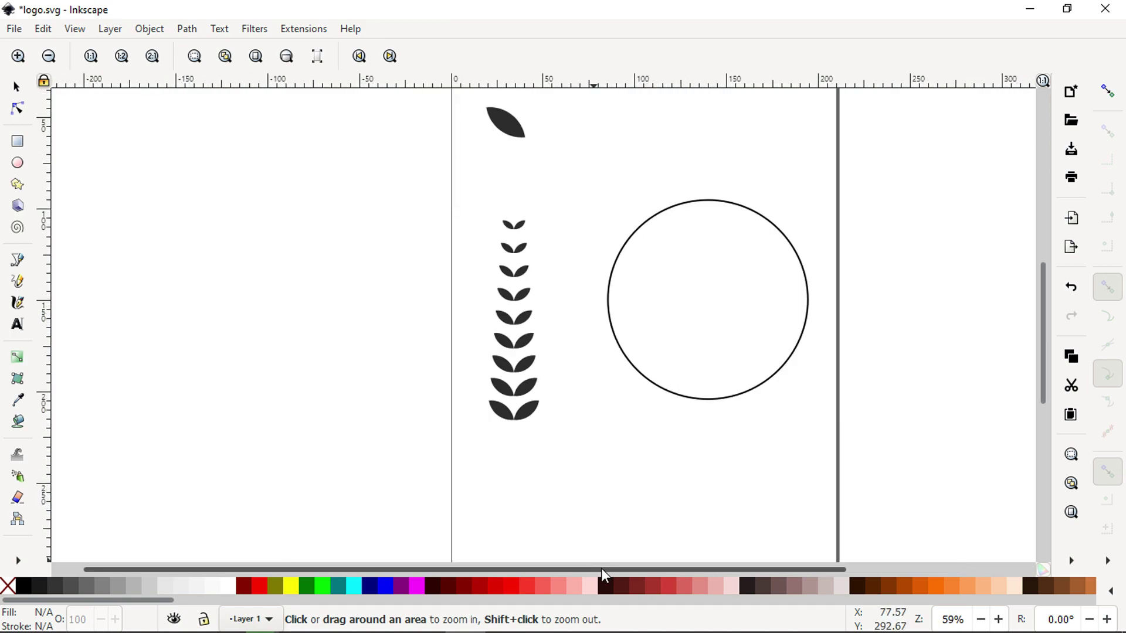
{"action": "left_click_drag", "start_coordinate": [603, 568], "coordinate": [737, 569]}
Ungroup the leaf column, unite the nine pairs into one path, and save logo.svg
{"action": "left_click", "coordinate": [17, 87]}
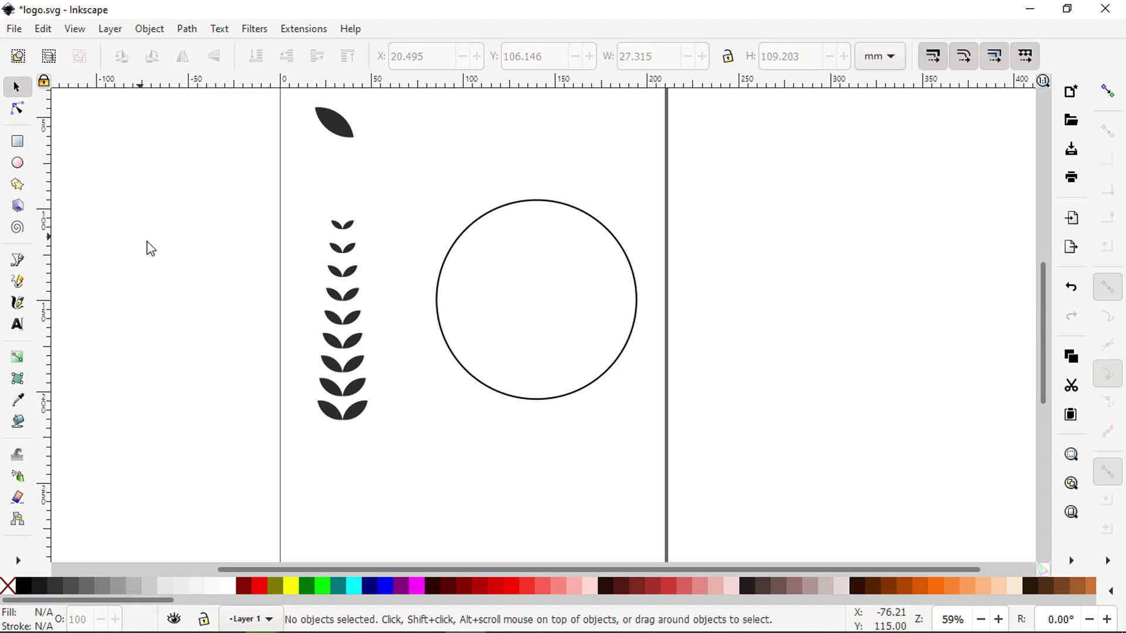
{"action": "left_click_drag", "start_coordinate": [269, 199], "coordinate": [409, 458]}
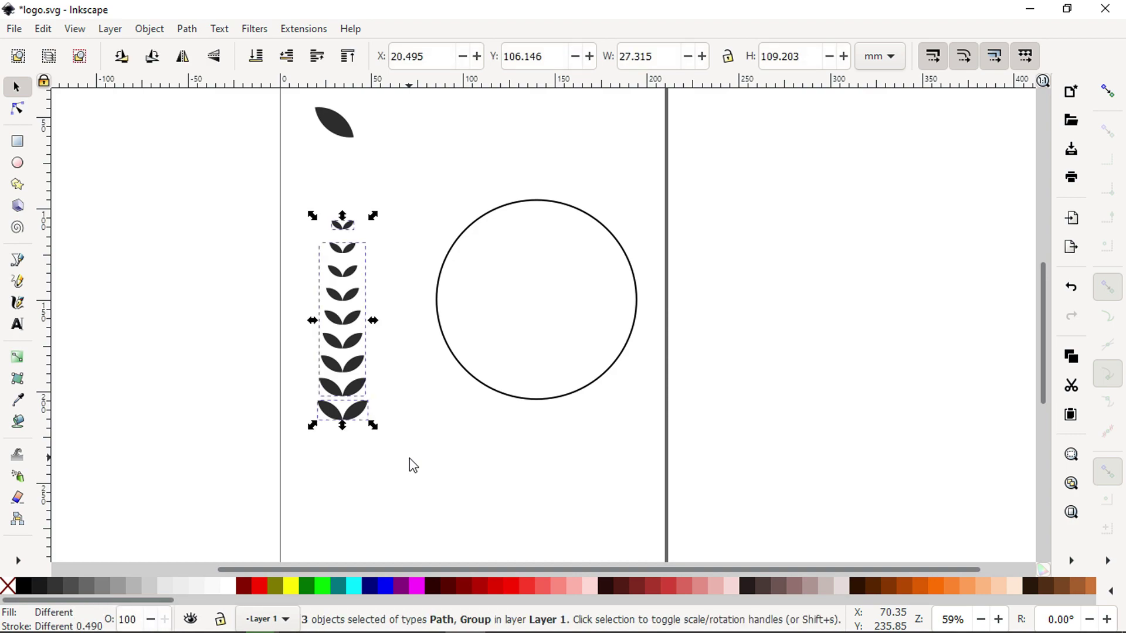
{"action": "left_click", "coordinate": [149, 29]}
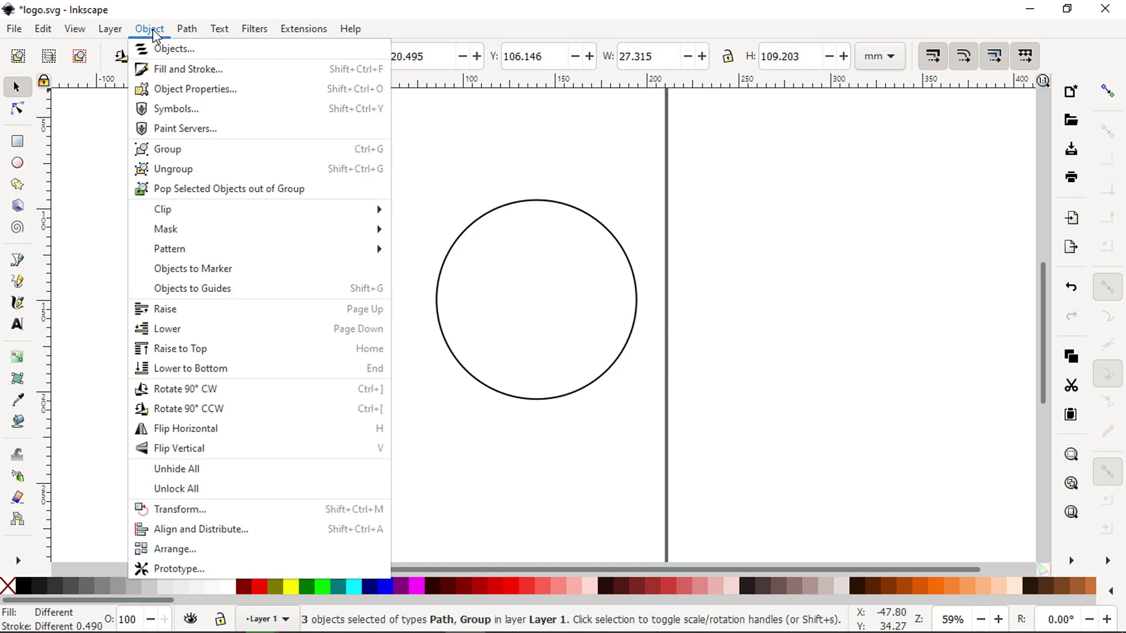
{"action": "left_click", "coordinate": [170, 170]}
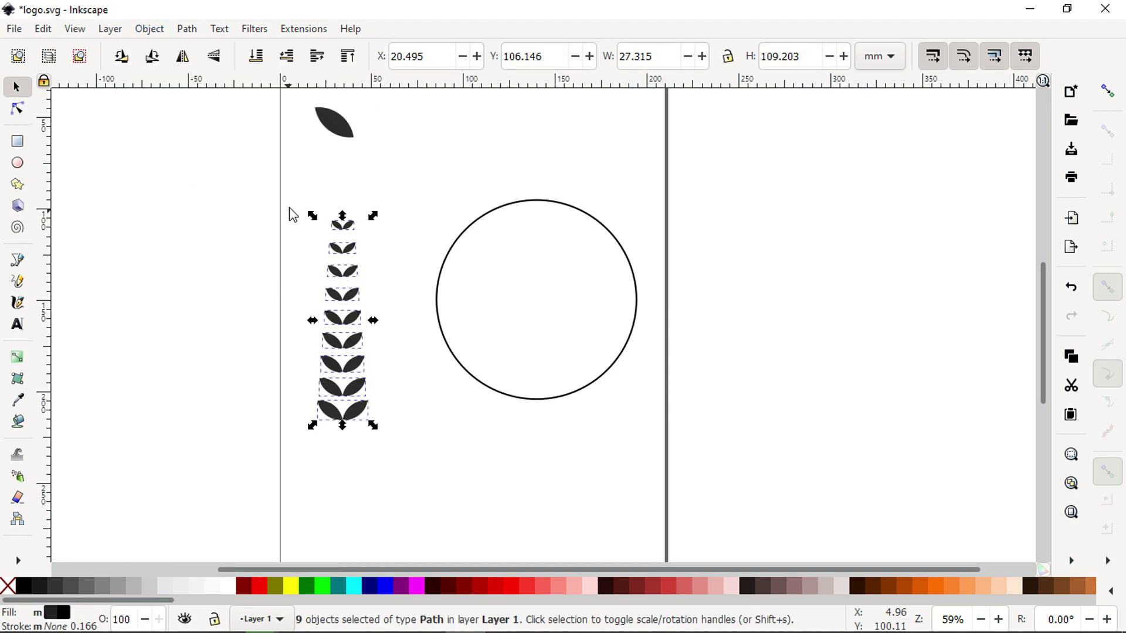
{"action": "left_click", "coordinate": [187, 29]}
{"action": "left_click", "coordinate": [206, 112]}
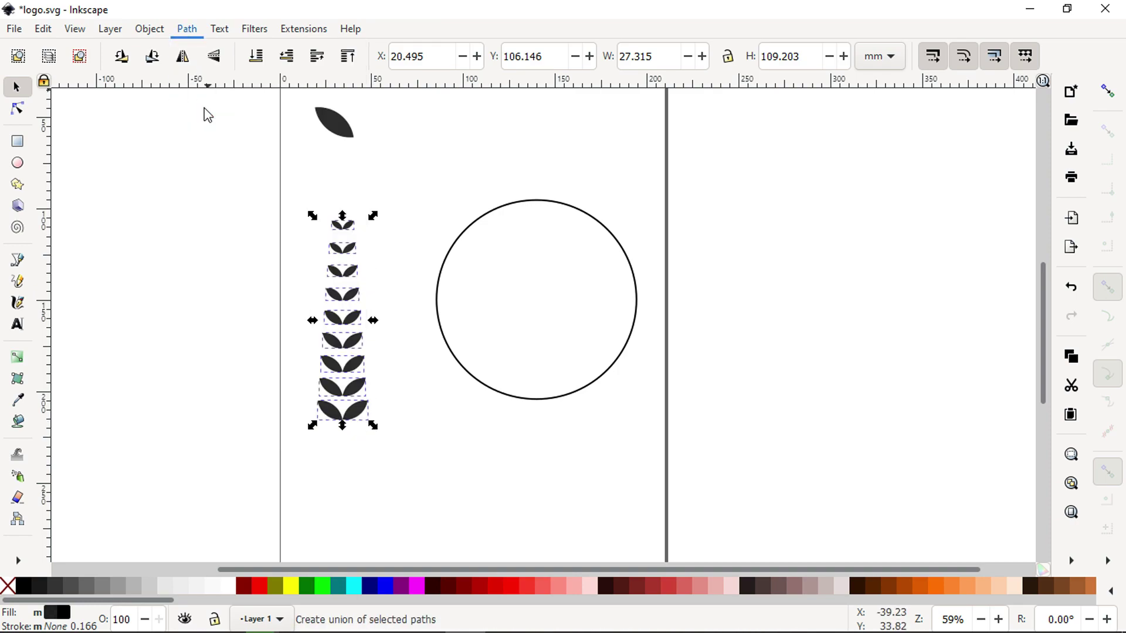
{"action": "left_click", "coordinate": [276, 283]}
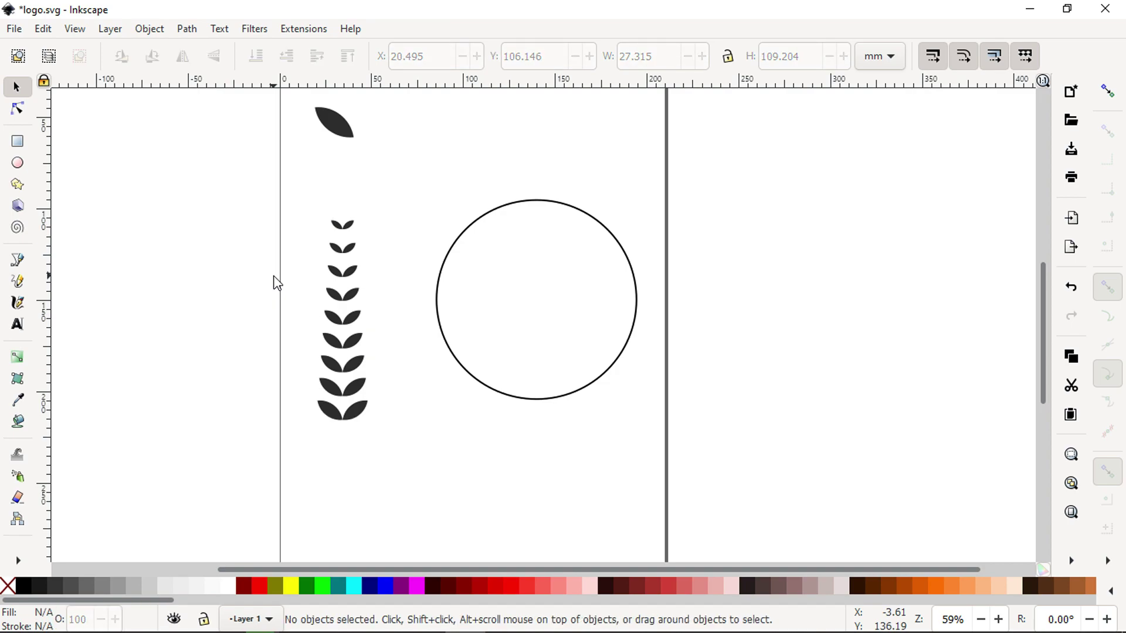
{"action": "key", "text": "ctrl+s"}
{"action": "key", "text": "ctrl+s"}
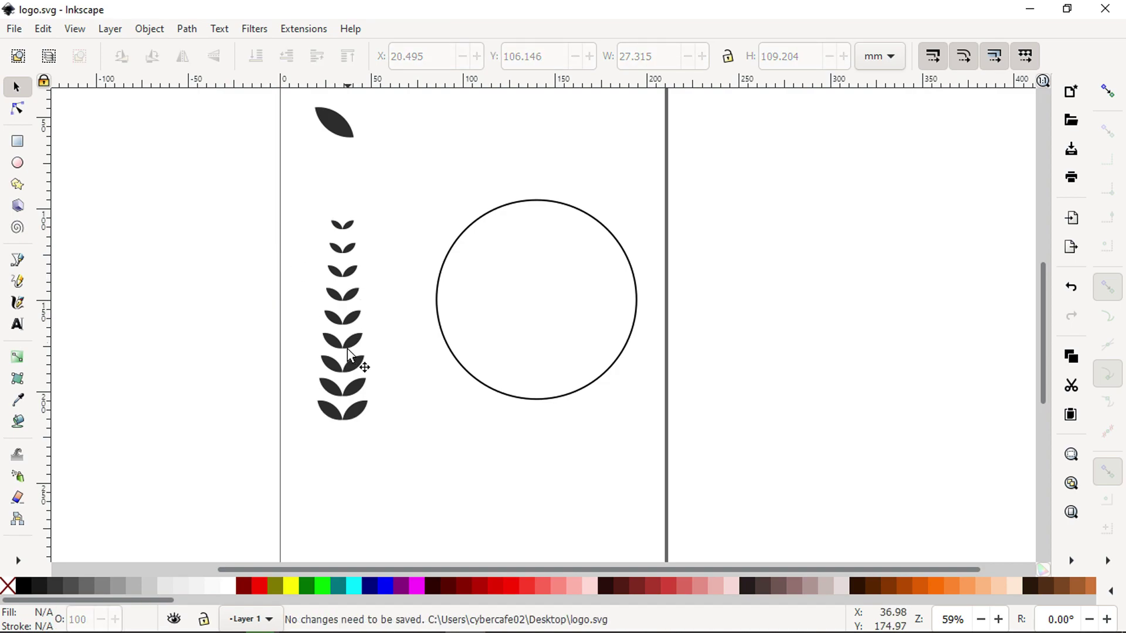
Convert the guide circle into an editable path with Object to Path
{"action": "left_click", "coordinate": [504, 398]}
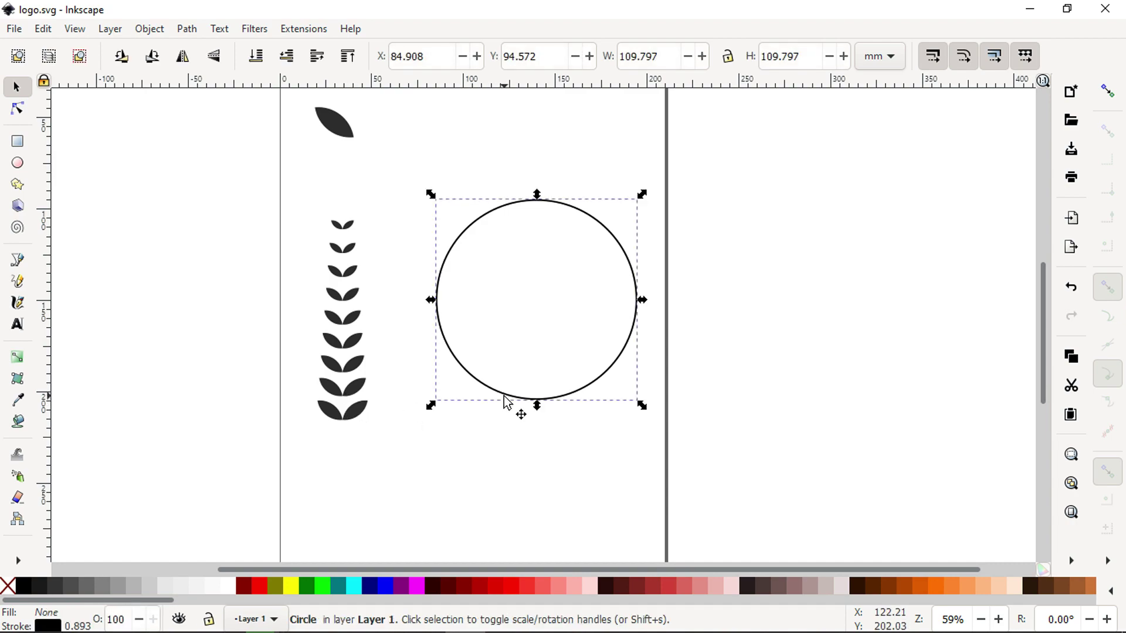
{"action": "left_click", "coordinate": [17, 109]}
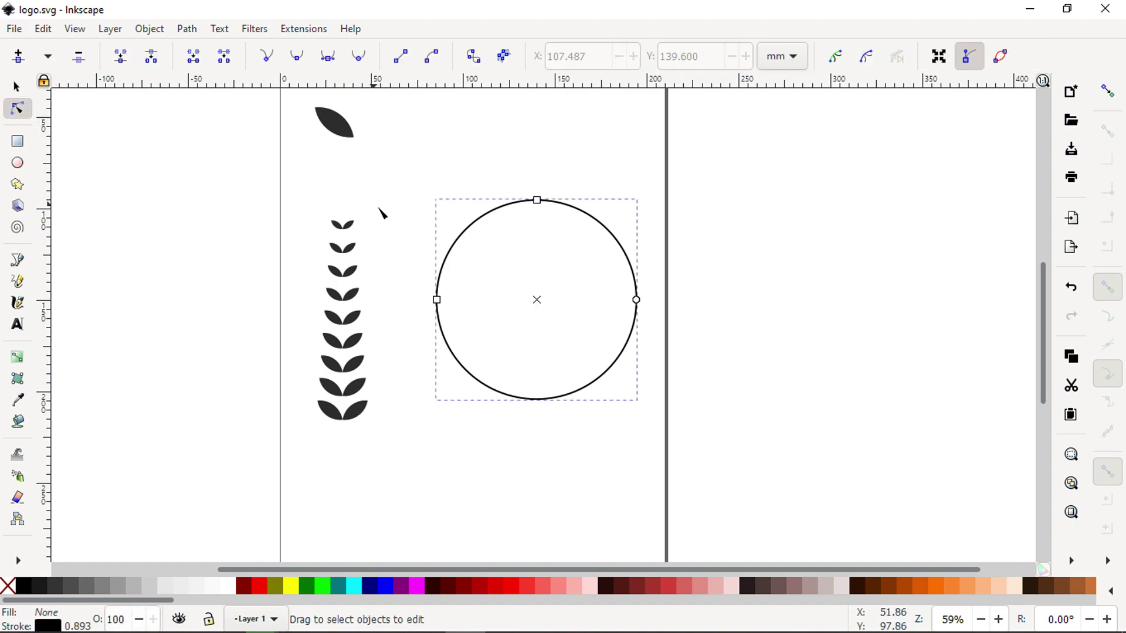
{"action": "left_click", "coordinate": [188, 30]}
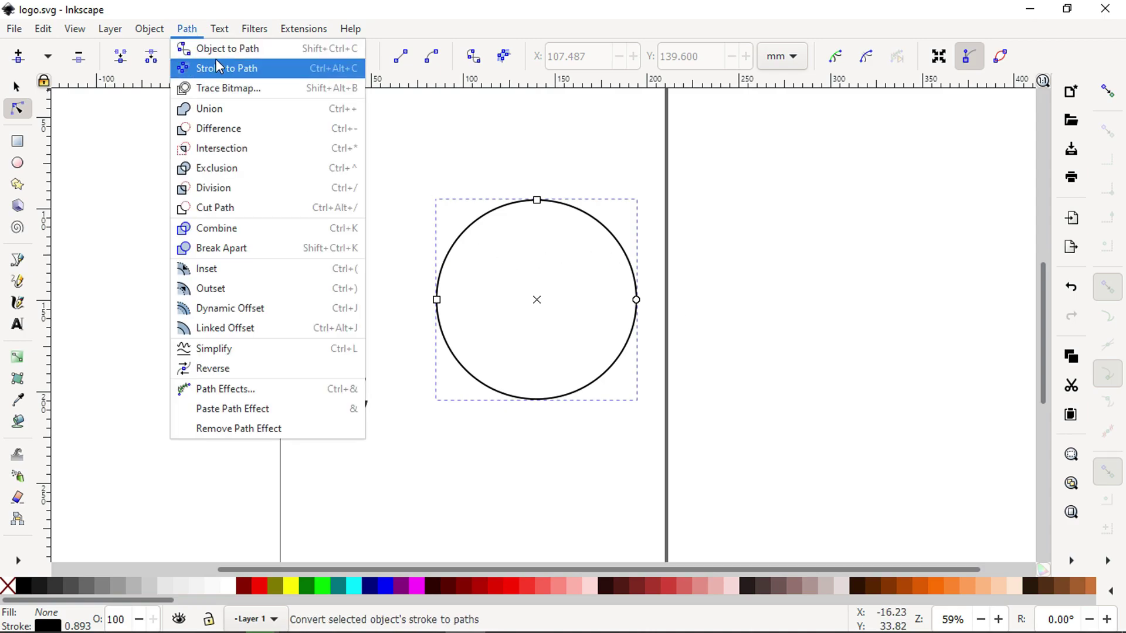
{"action": "left_click", "coordinate": [206, 49]}
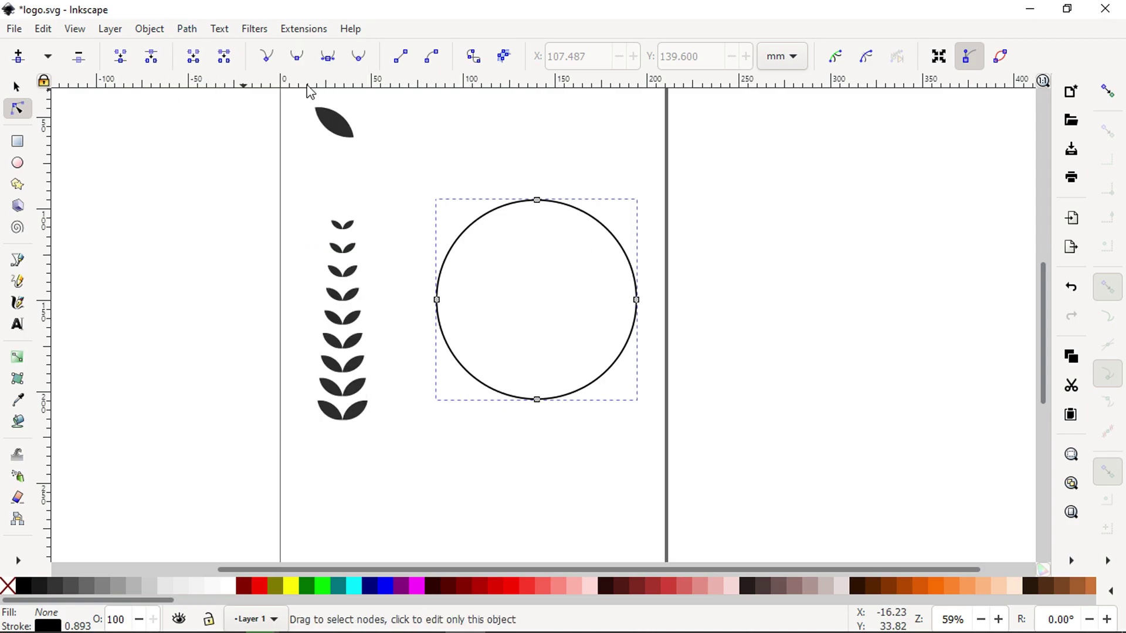
Add nodes on the circle's upper-left and bottom arcs and break the path there
{"action": "double_click", "coordinate": [480, 218]}
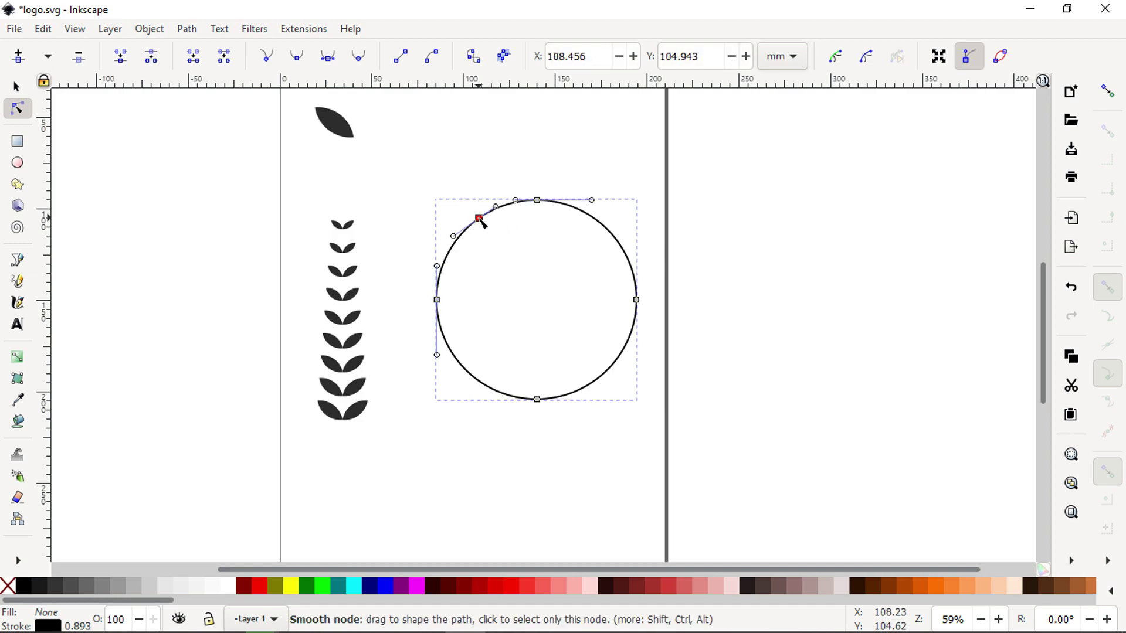
{"action": "left_click", "coordinate": [516, 398]}
{"action": "double_click", "coordinate": [516, 397]}
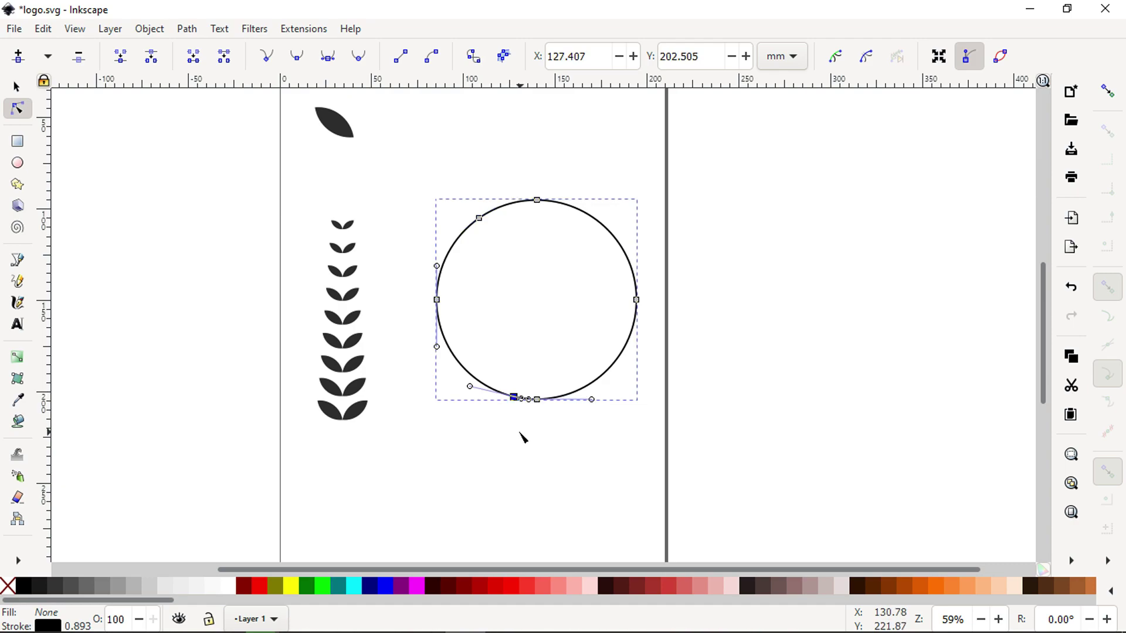
{"action": "left_click_drag", "start_coordinate": [457, 177], "coordinate": [496, 249]}
{"action": "left_click_drag", "start_coordinate": [493, 354], "coordinate": [530, 430]}
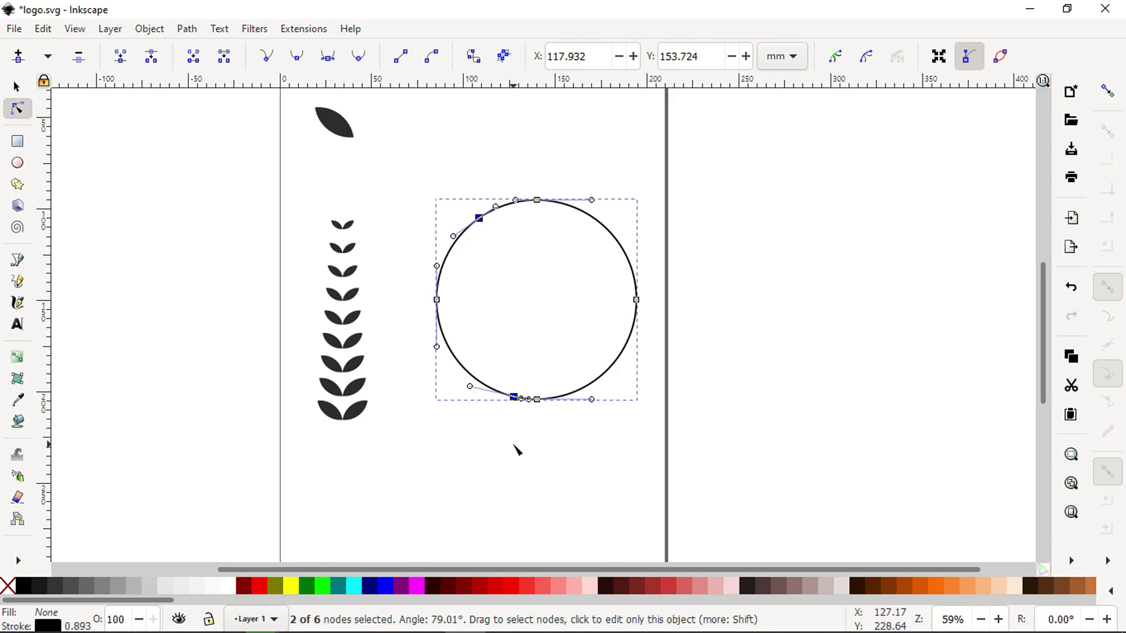
{"action": "left_click", "coordinate": [151, 67]}
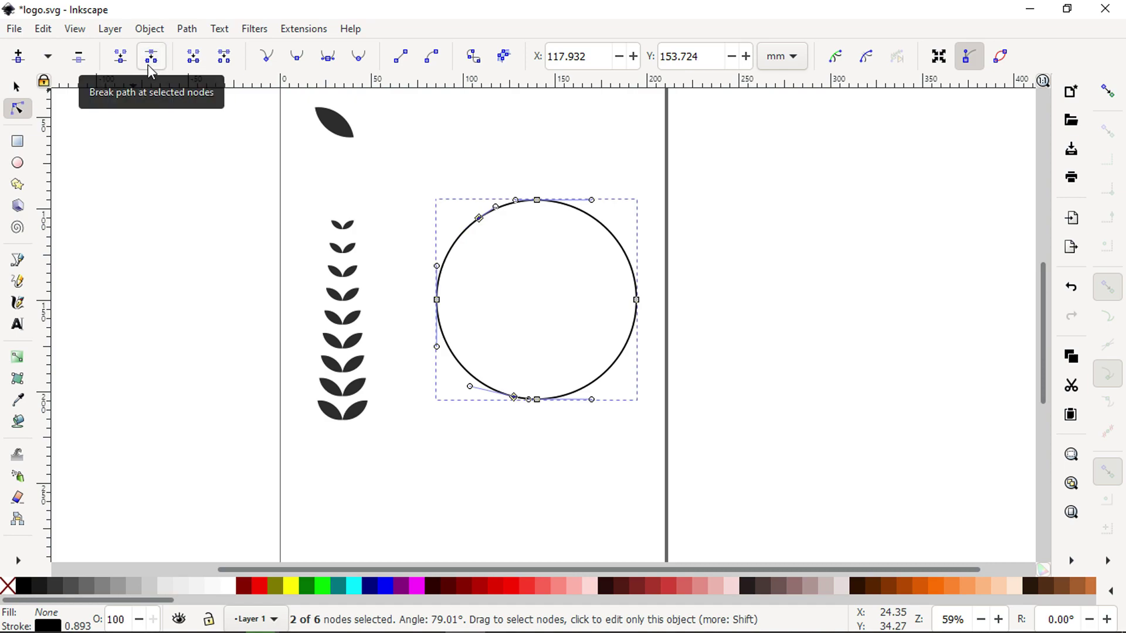
Break the circle apart into separate arcs and give the left arc a red stroke
{"action": "left_click", "coordinate": [17, 87]}
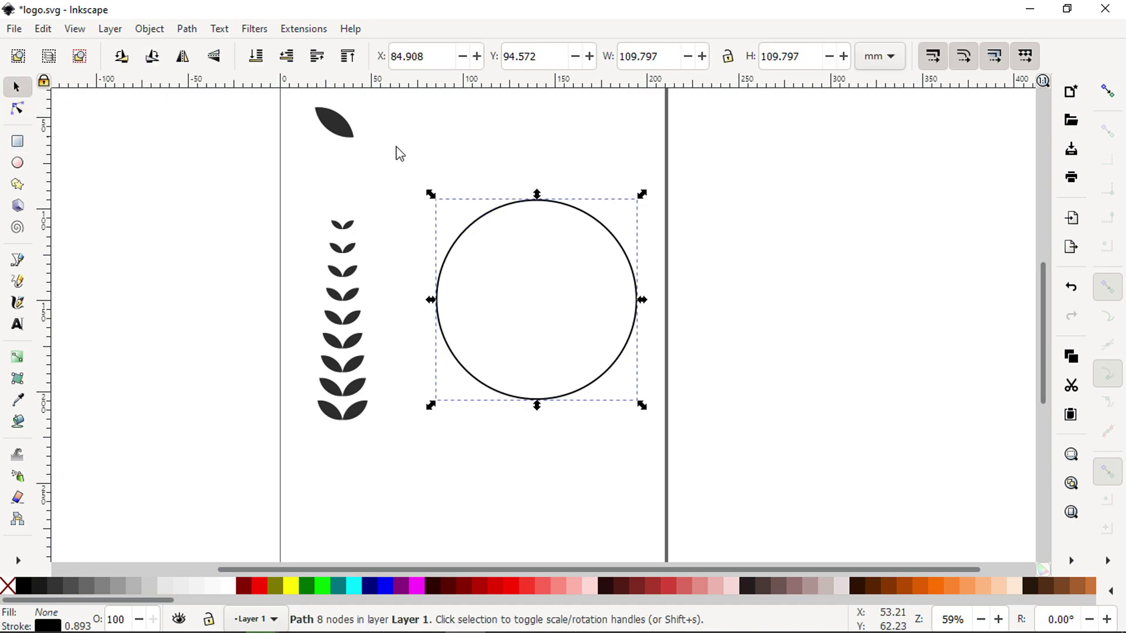
{"action": "left_click", "coordinate": [188, 29]}
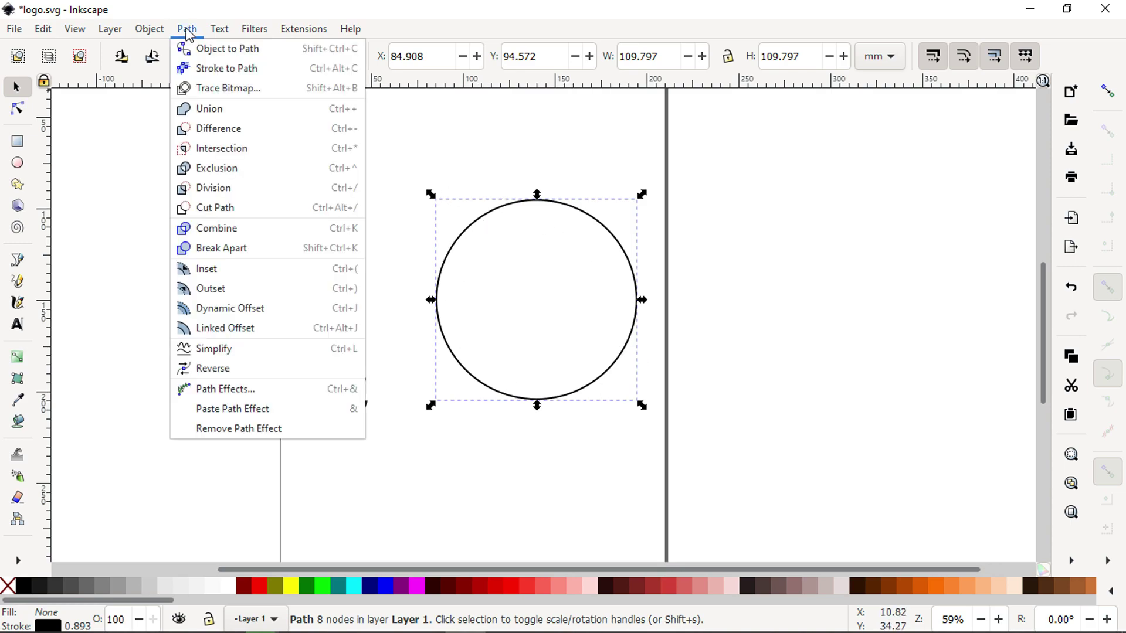
{"action": "left_click", "coordinate": [224, 248]}
{"action": "left_click", "coordinate": [503, 427]}
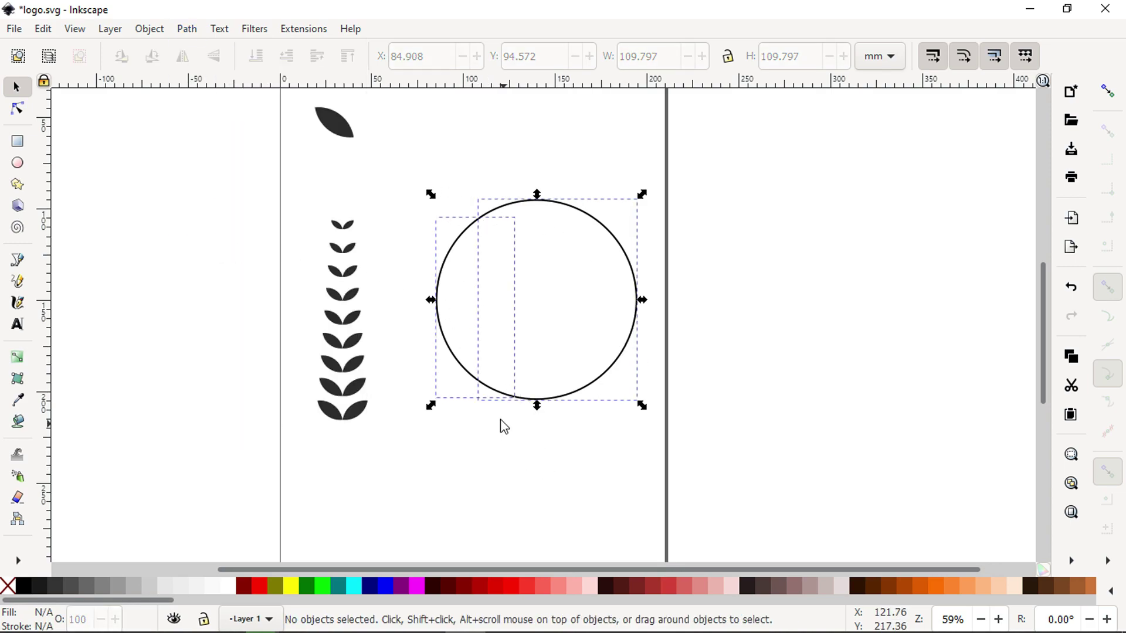
{"action": "left_click", "coordinate": [483, 385]}
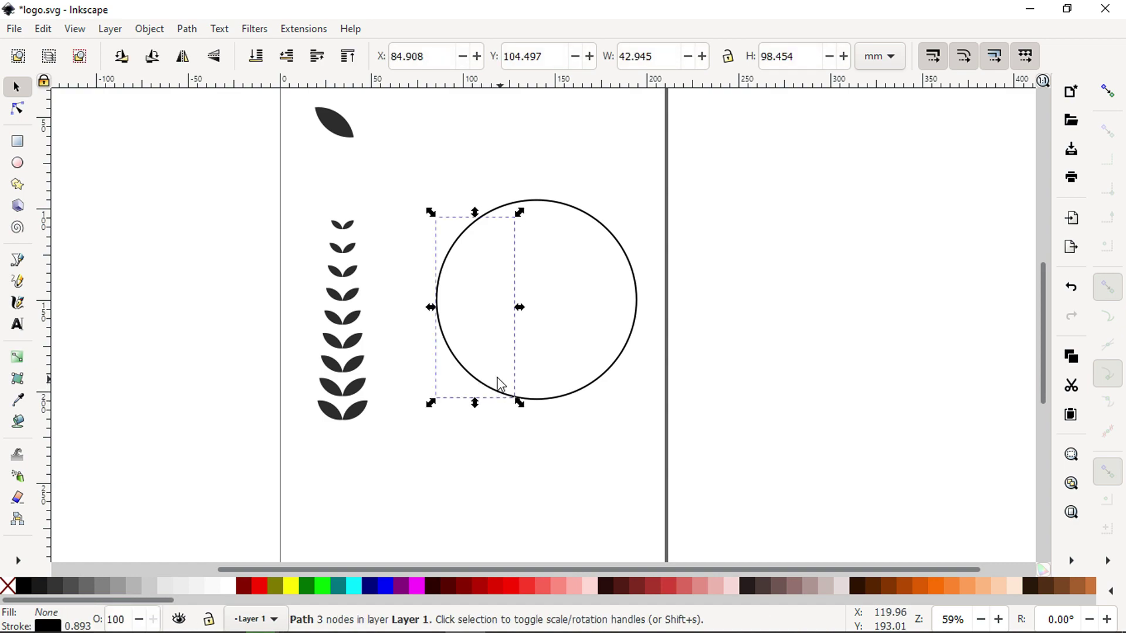
{"action": "left_click", "coordinate": [503, 589], "text": "shift"}
Scale the leaf stack down slightly and select it together with the red arc
{"action": "left_click", "coordinate": [544, 417]}
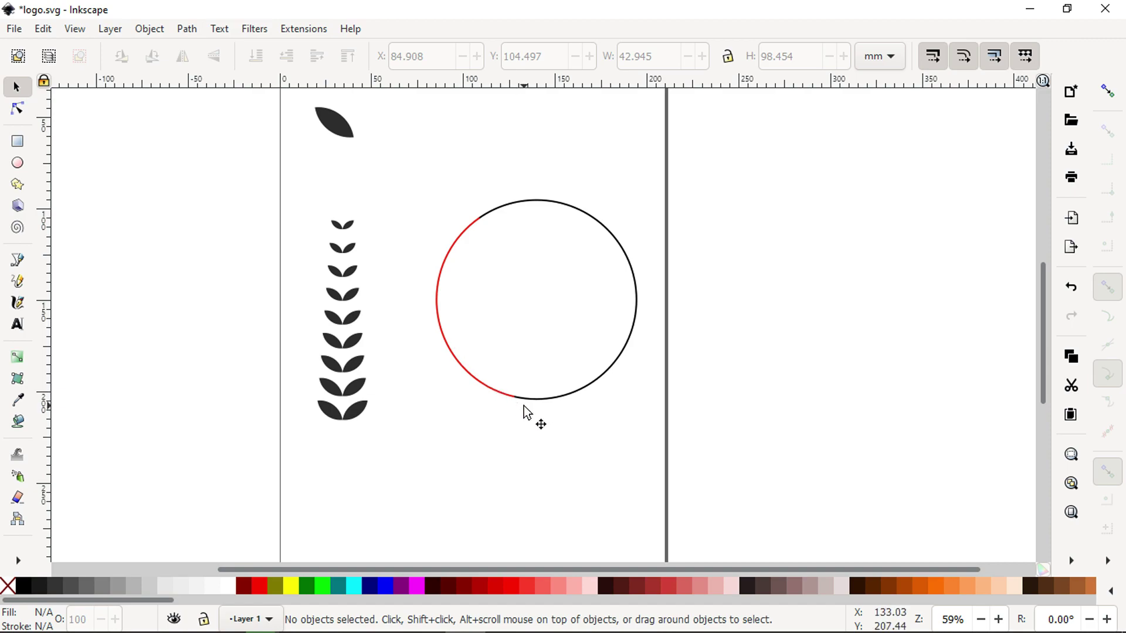
{"action": "left_click", "coordinate": [357, 417]}
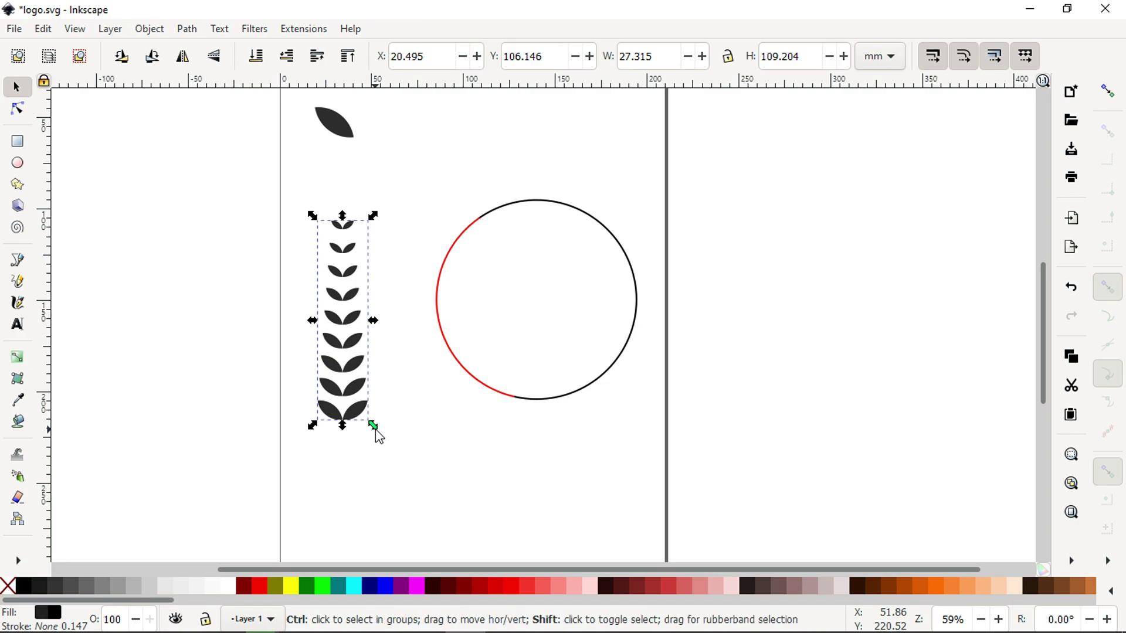
{"action": "left_click_drag", "start_coordinate": [373, 424], "coordinate": [410, 402]}
{"action": "left_click", "coordinate": [373, 413]}
{"action": "key", "text": "z"}
{"action": "left_click_drag", "start_coordinate": [452, 296], "coordinate": [675, 423]}
{"action": "left_click", "coordinate": [18, 88]}
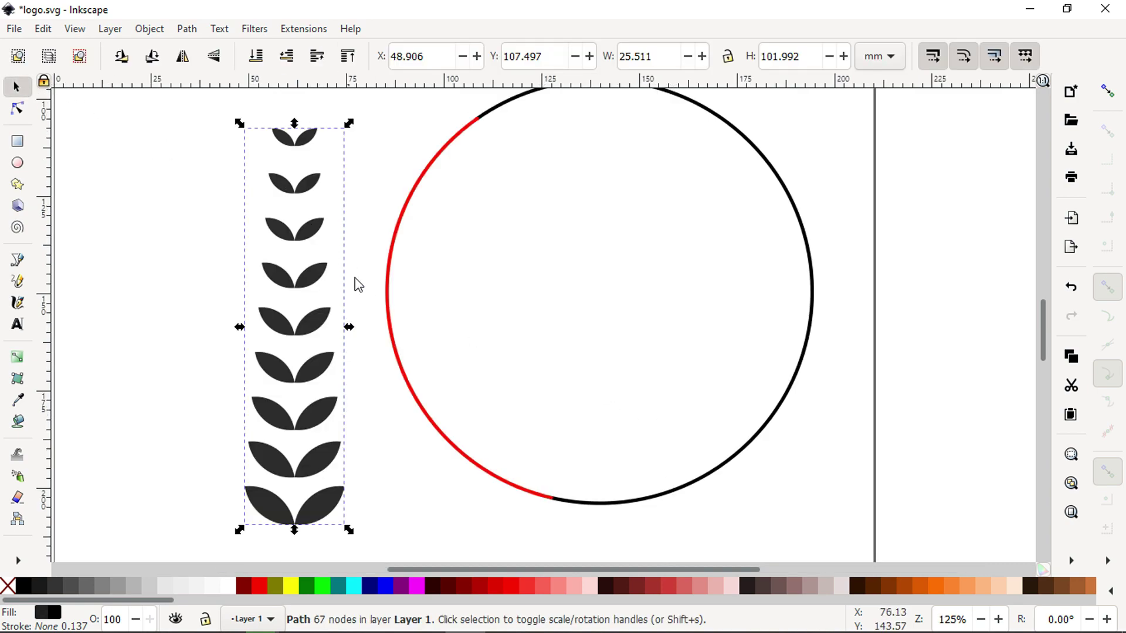
{"action": "left_click", "coordinate": [391, 341], "text": "shift"}
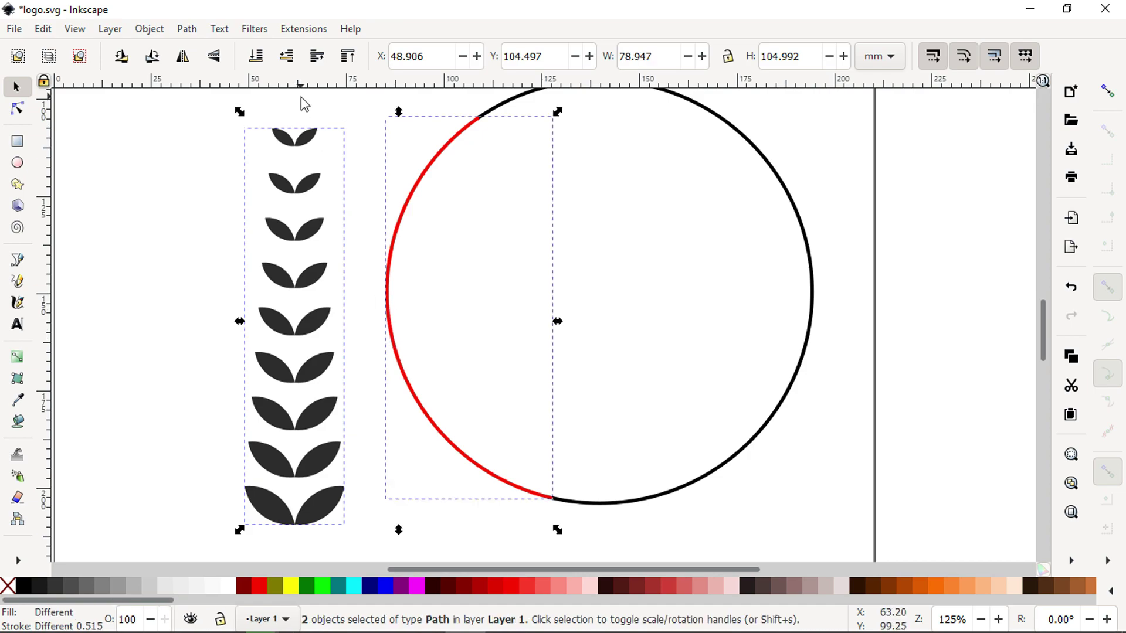
Bend the leaf stack along the red arc using Pattern along Path with live preview
{"action": "left_click", "coordinate": [301, 31]}
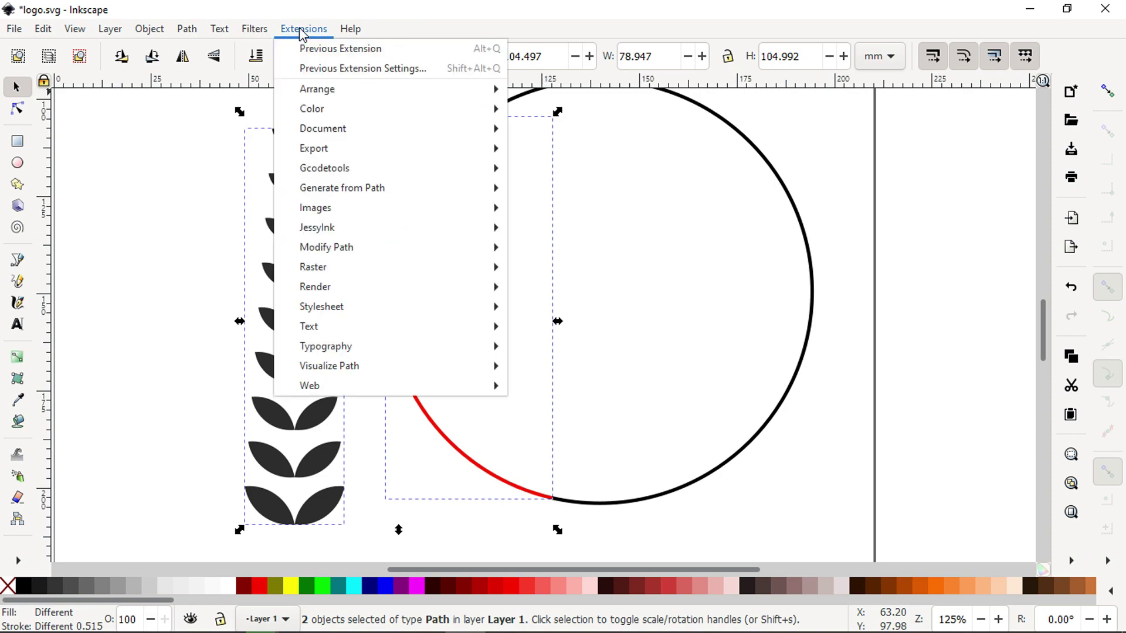
{"action": "mouse_move", "coordinate": [343, 187]}
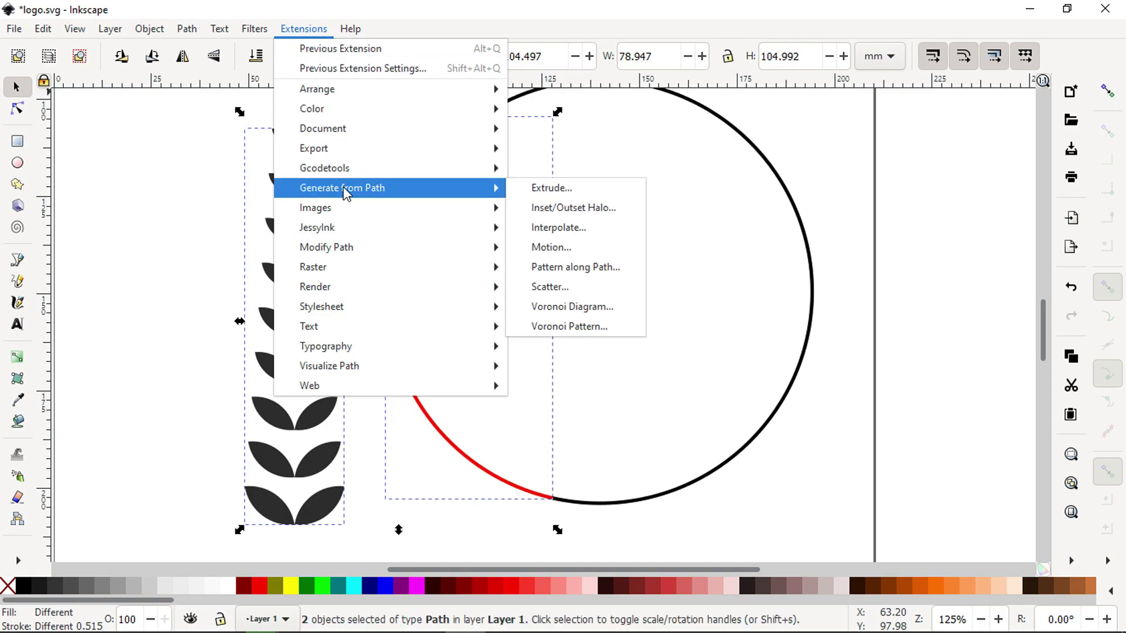
{"action": "left_click", "coordinate": [587, 269]}
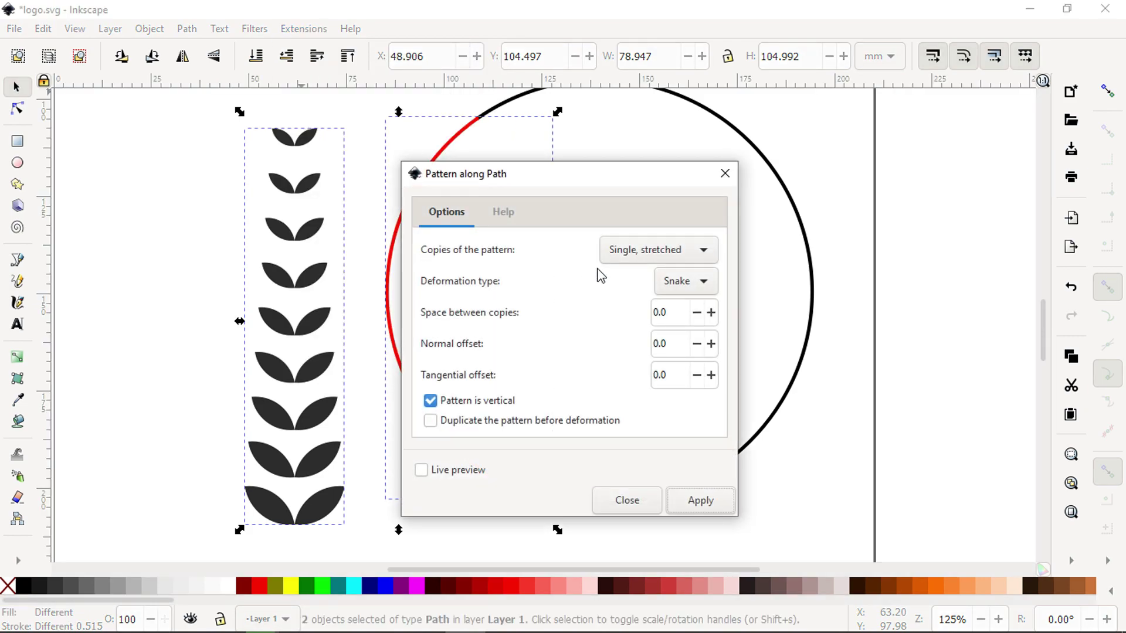
{"action": "left_click_drag", "start_coordinate": [573, 186], "coordinate": [780, 103]}
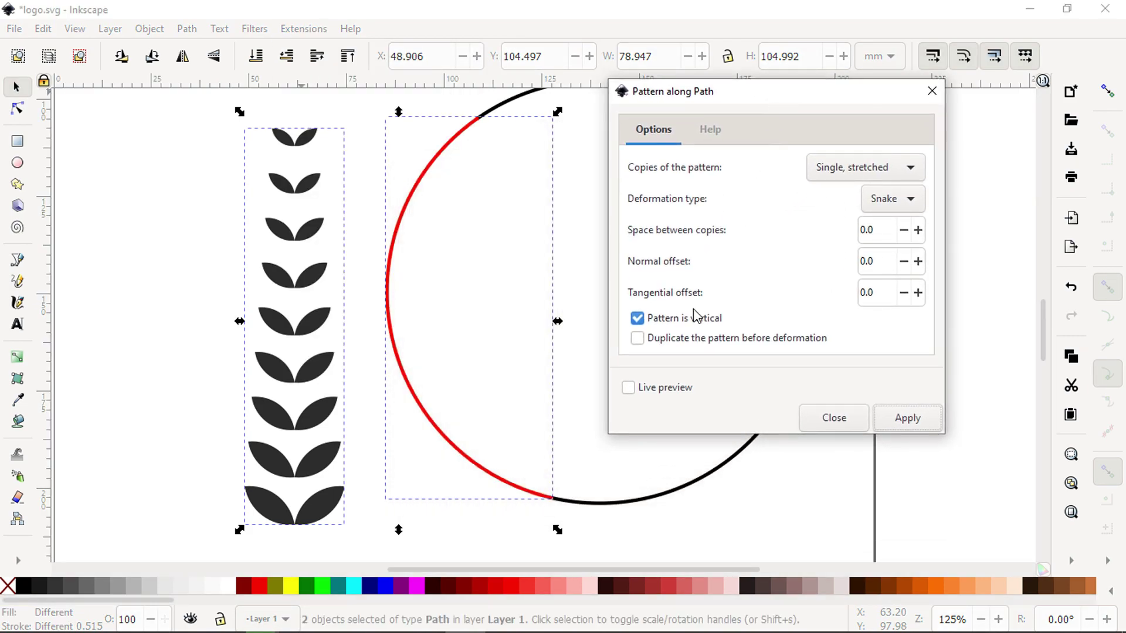
{"action": "left_click", "coordinate": [628, 388]}
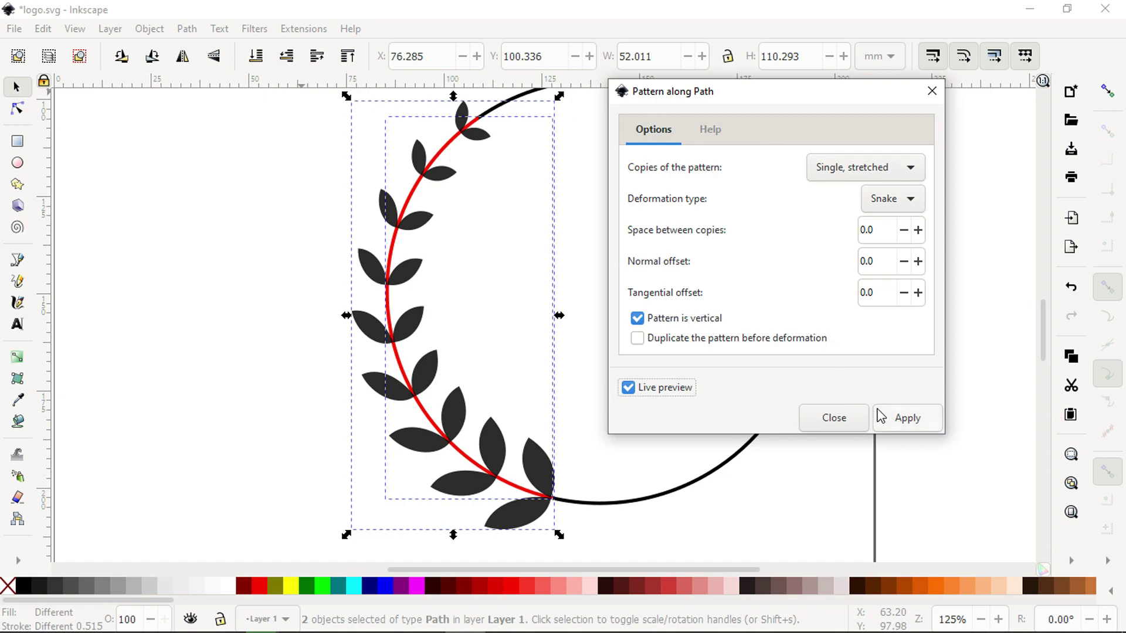
{"action": "left_click", "coordinate": [905, 422]}
{"action": "left_click", "coordinate": [838, 420]}
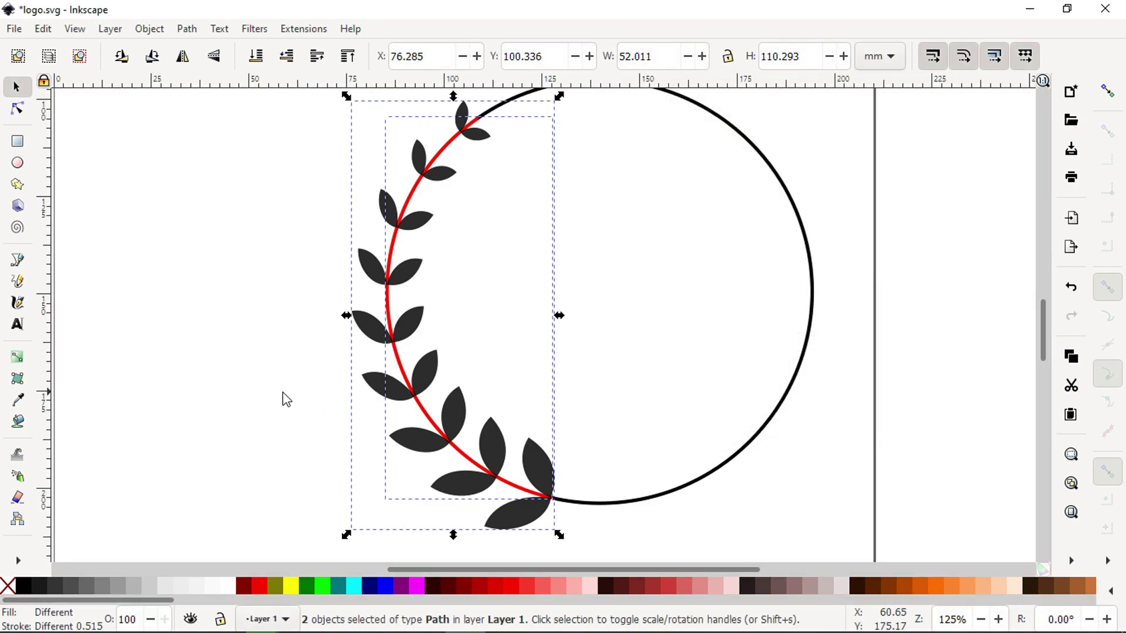
{"action": "left_click", "coordinate": [240, 396]}
Zoom to frame the wreath and save logo.svg
{"action": "key", "text": "minus"}
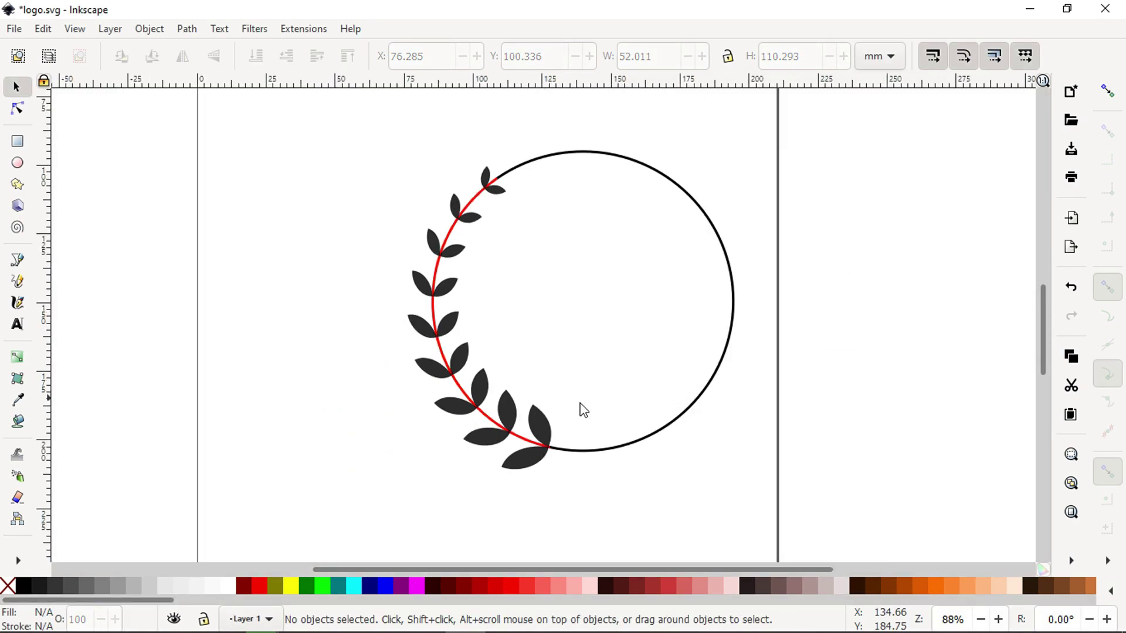
{"action": "mouse_move", "coordinate": [602, 568]}
{"action": "left_mouse_down"}
{"action": "mouse_move", "coordinate": [640, 565]}
{"action": "mouse_move", "coordinate": [643, 496]}
{"action": "left_mouse_up"}
{"action": "key", "text": "z"}
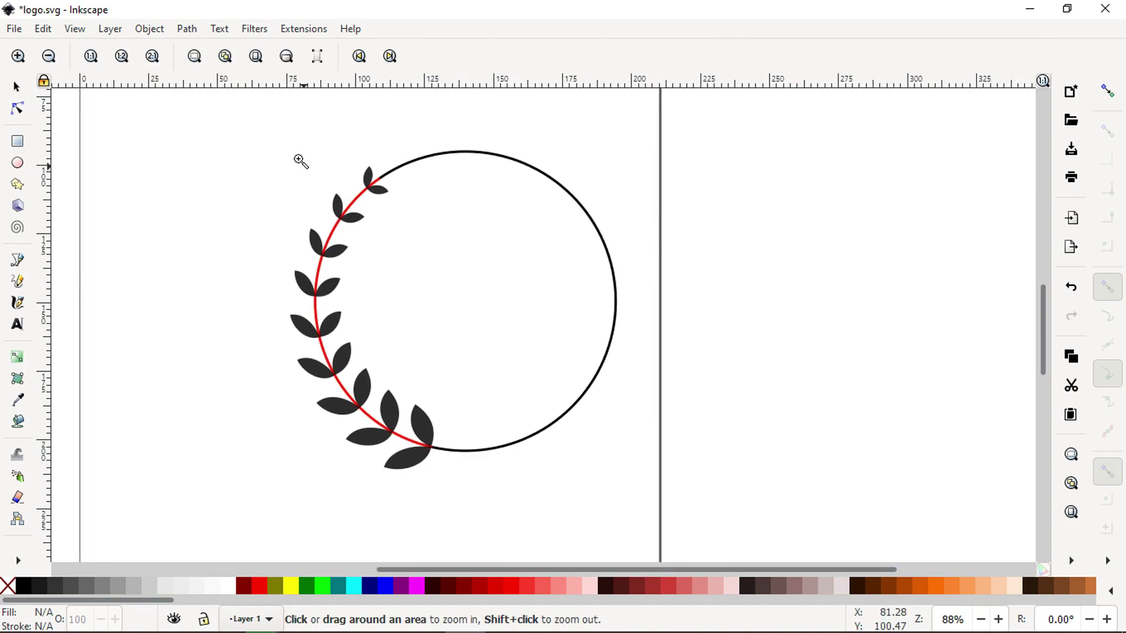
{"action": "left_click_drag", "start_coordinate": [252, 144], "coordinate": [721, 519]}
{"action": "key", "text": "ctrl+s"}
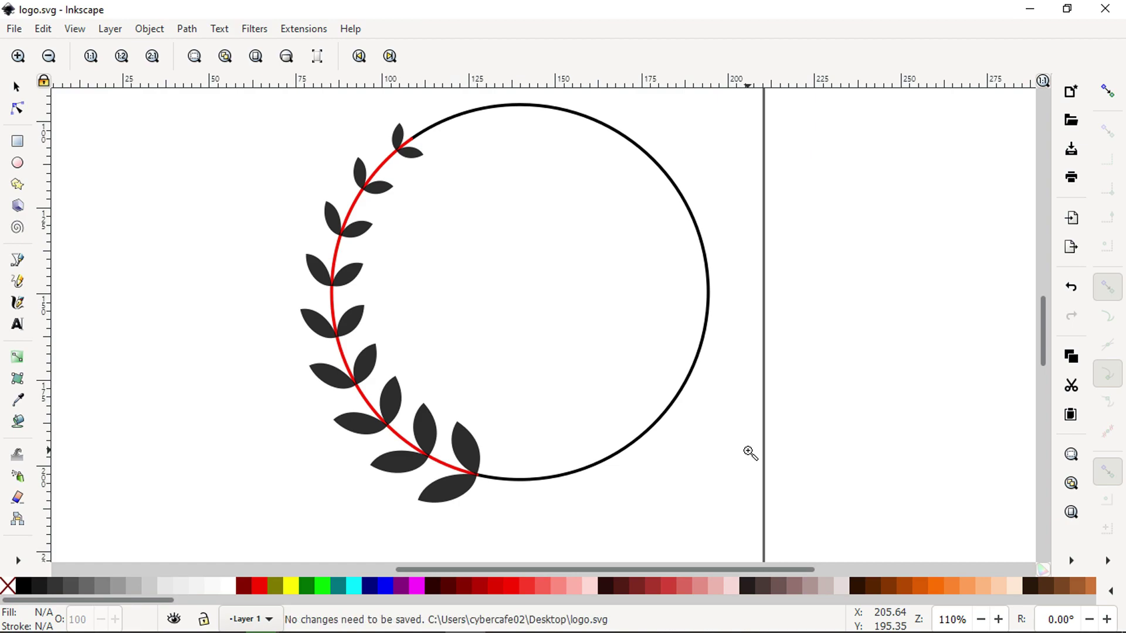
{"action": "key", "text": "s"}
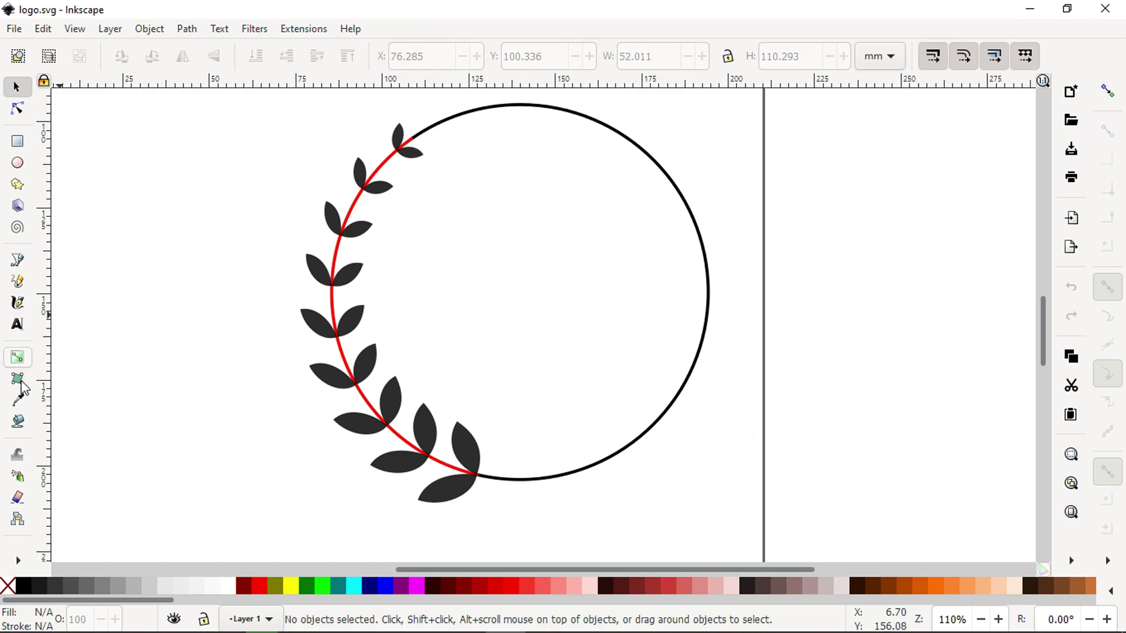
Draw a four-point Triangle-out tapered line from the circle's top-right down below the branch
{"action": "left_click", "coordinate": [17, 259]}
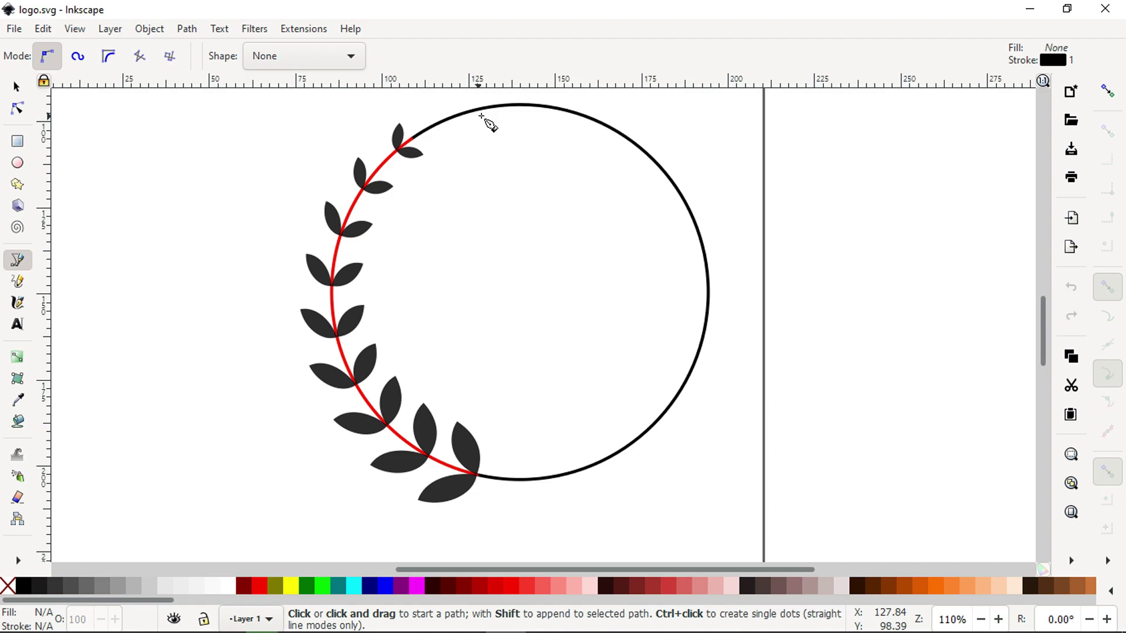
{"action": "key", "text": "Down"}
{"action": "key", "text": "Down"}
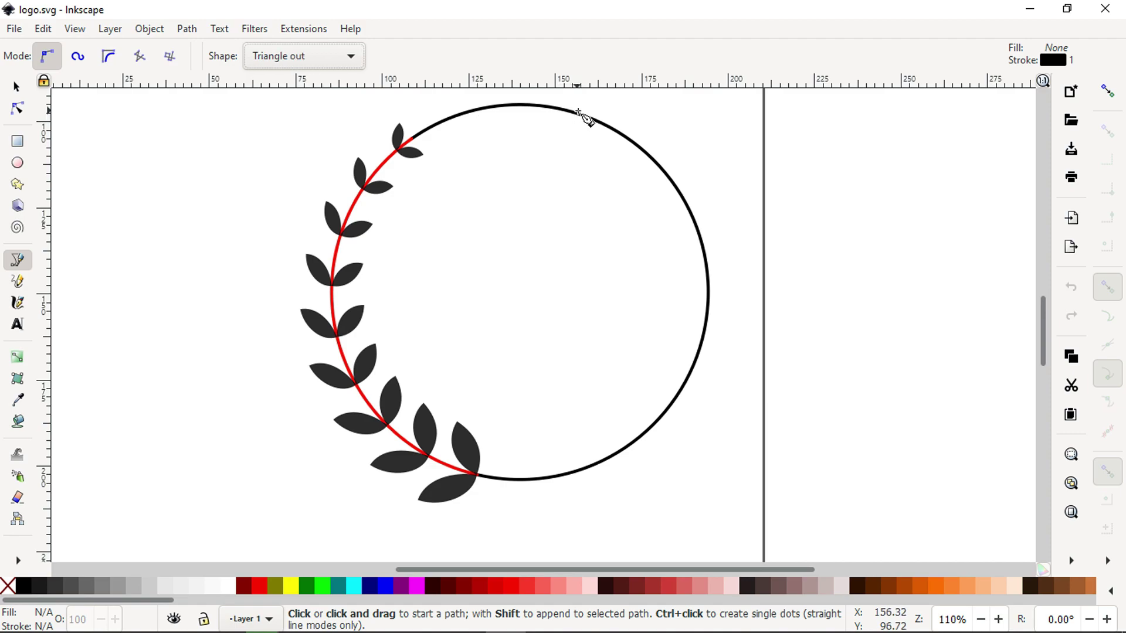
{"action": "left_click", "coordinate": [628, 139]}
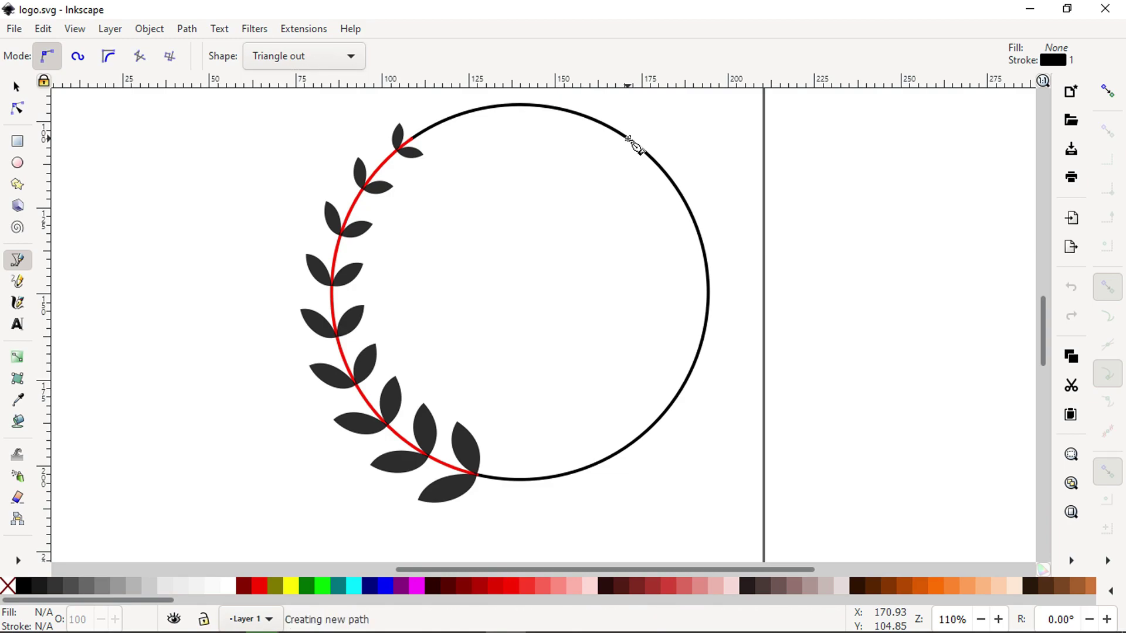
{"action": "left_click", "coordinate": [411, 139]}
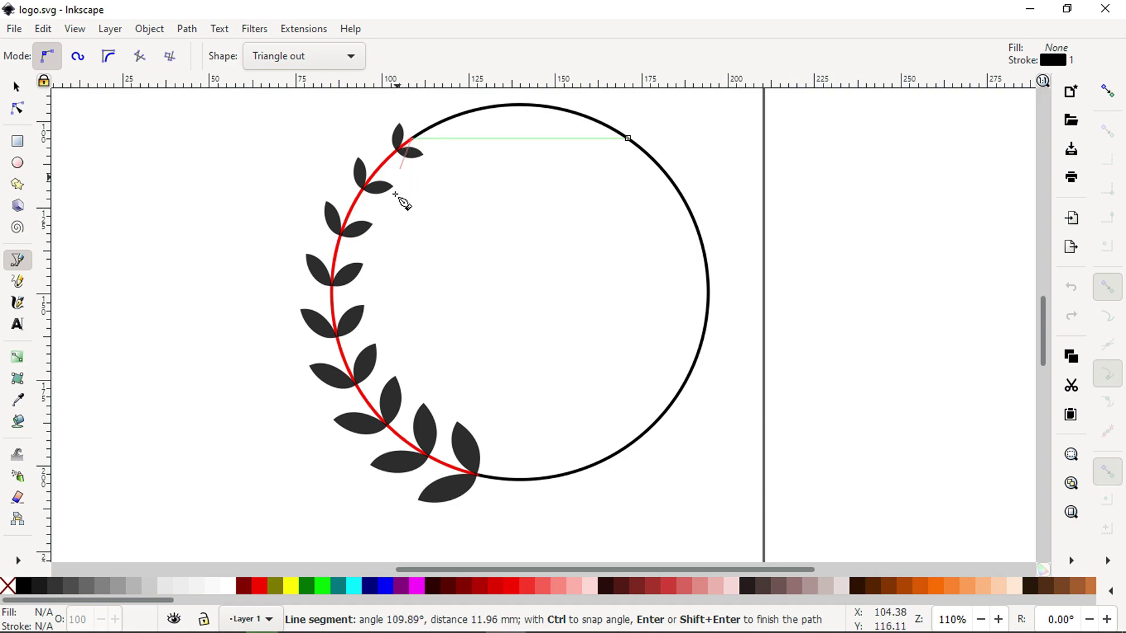
{"action": "left_click", "coordinate": [479, 474]}
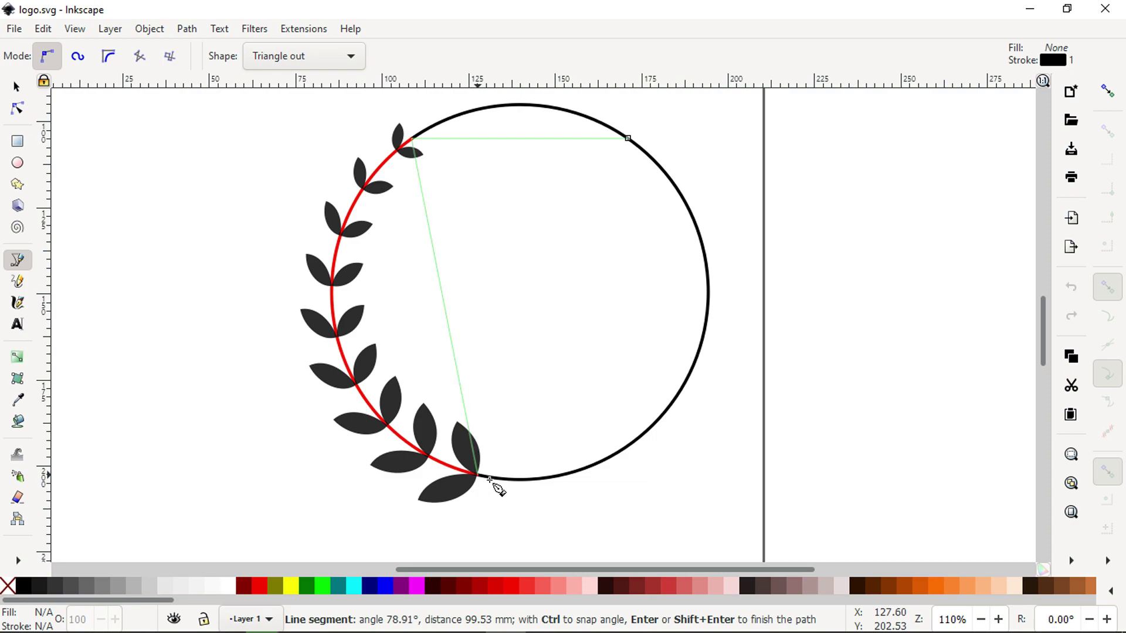
{"action": "left_click", "coordinate": [571, 504]}
{"action": "key", "text": "Return"}
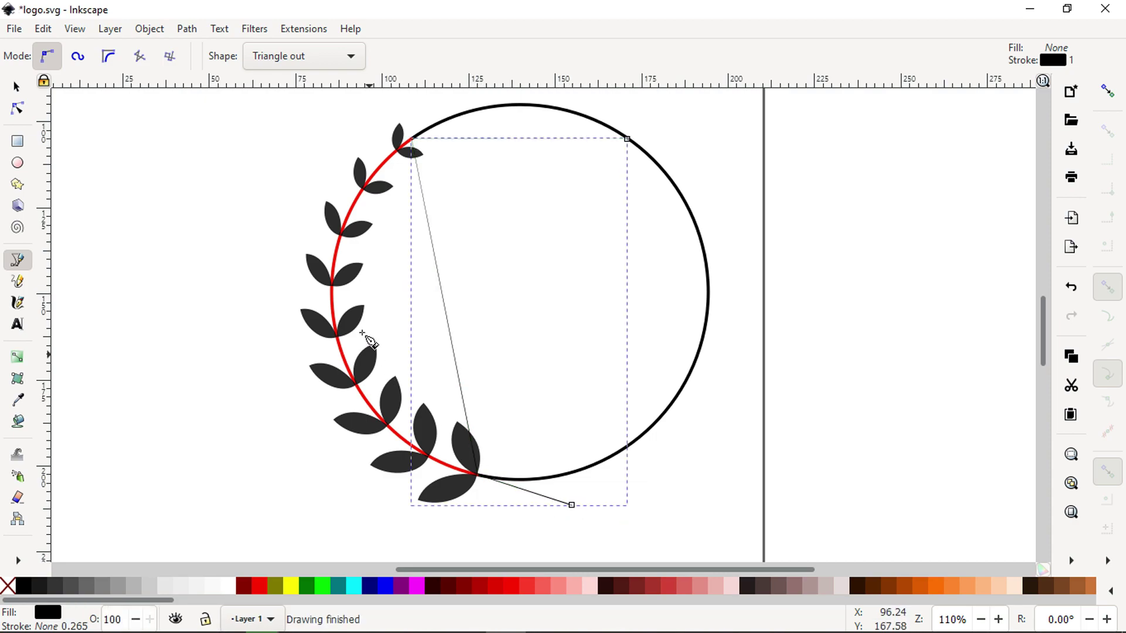
Slide the line's top node along the circle, move its end onto the thick arc, select the arc
{"action": "left_click", "coordinate": [17, 108]}
{"action": "left_click_drag", "start_coordinate": [572, 504], "coordinate": [574, 503]}
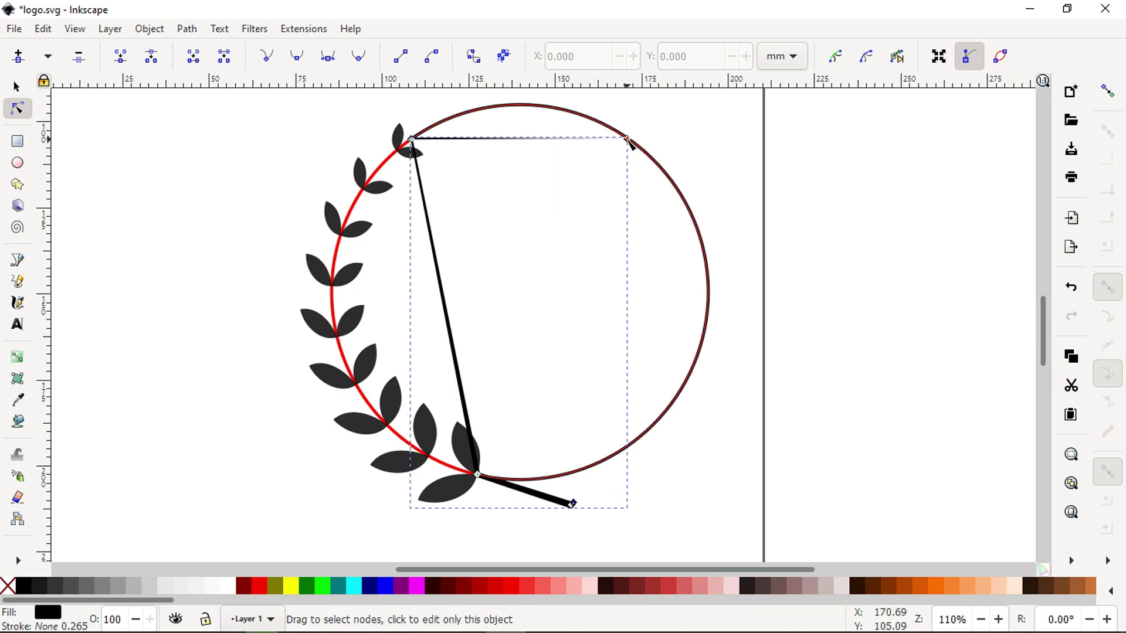
{"action": "left_click_drag", "start_coordinate": [628, 140], "coordinate": [531, 129]}
{"action": "key", "text": "z"}
{"action": "left_click", "coordinate": [17, 108]}
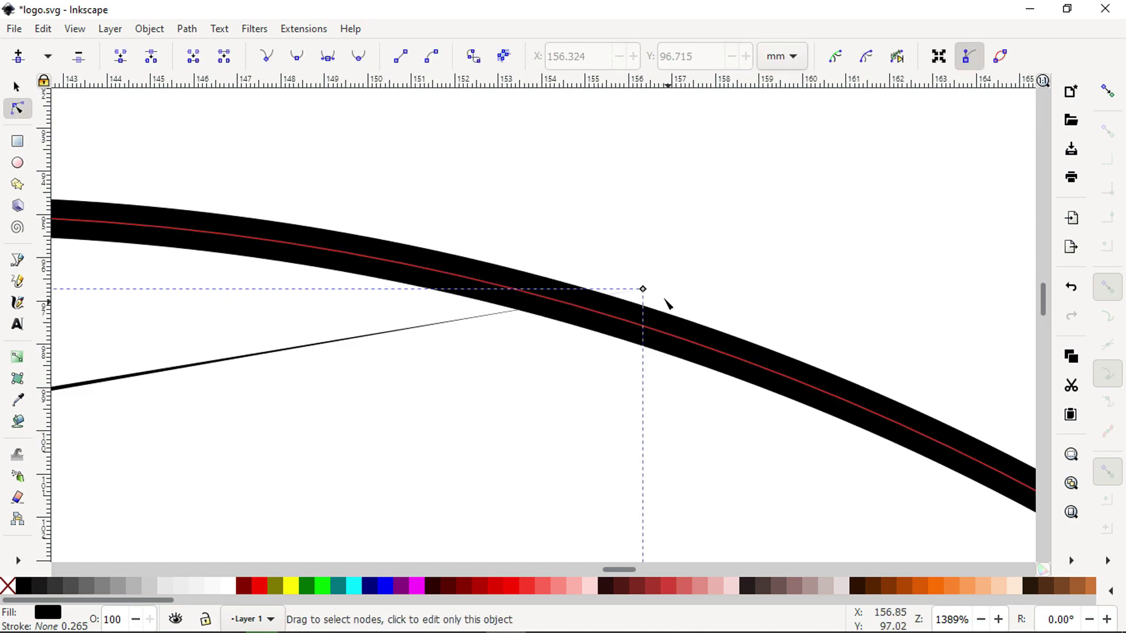
{"action": "left_click_drag", "start_coordinate": [643, 290], "coordinate": [619, 316]}
{"action": "left_click", "coordinate": [16, 85]}
{"action": "left_click", "coordinate": [666, 188]}
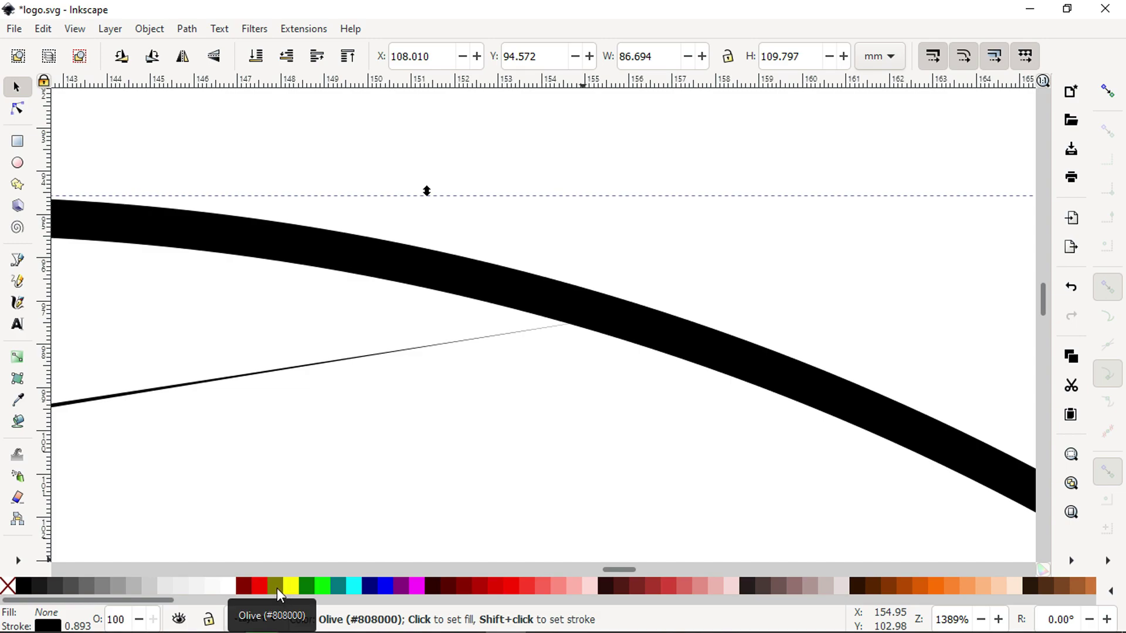
Recolour the thick arc's stroke blue (#0000FF)
{"action": "left_click", "coordinate": [260, 587], "text": "shift"}
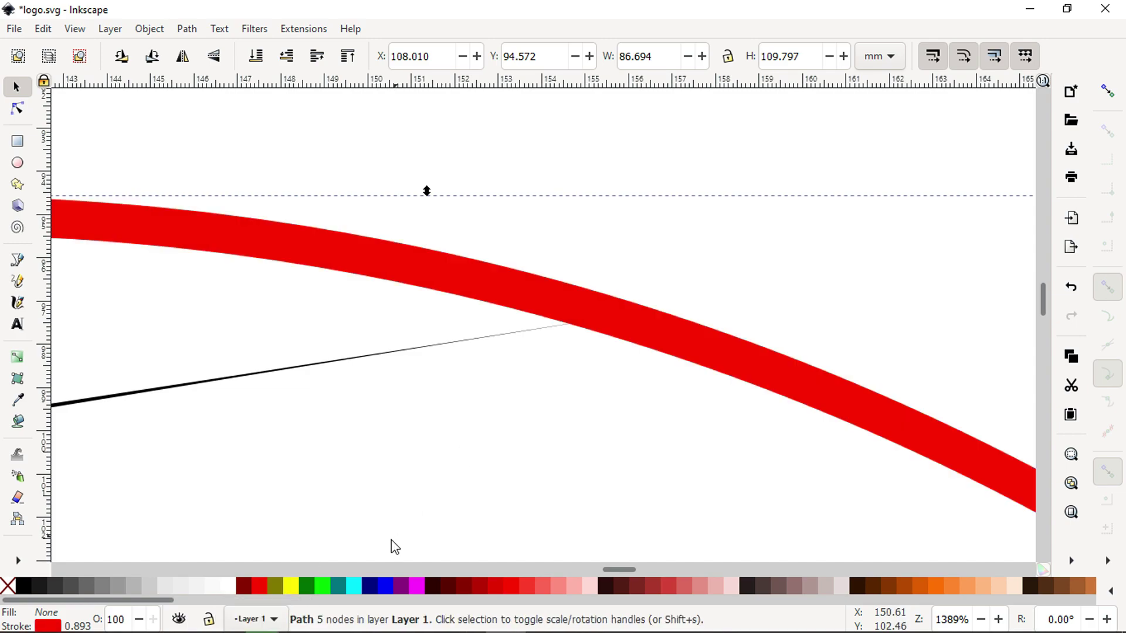
{"action": "left_click", "coordinate": [384, 588], "text": "shift"}
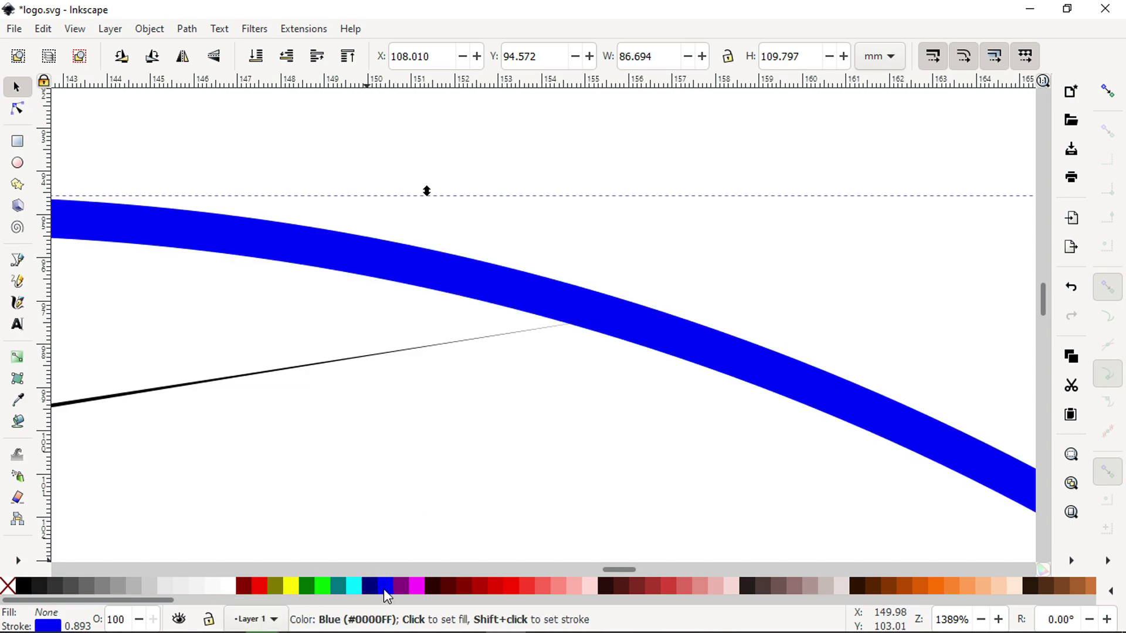
{"action": "left_click", "coordinate": [502, 348]}
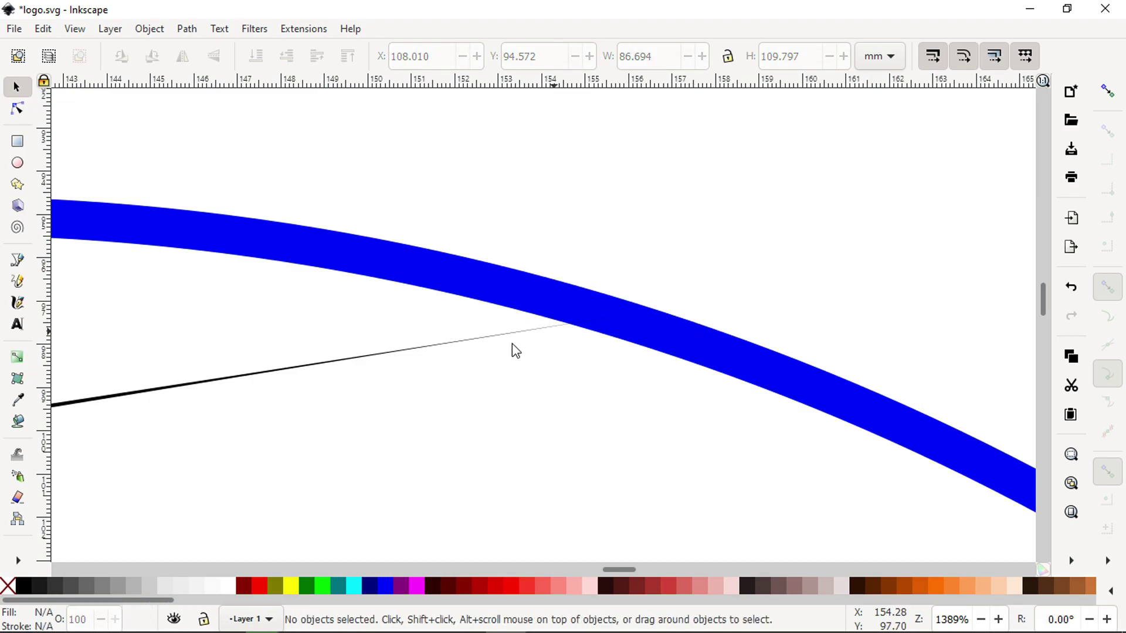
Nudge the stem's tip node to X 155.848, Y 97.401 and zoom onto its upper segment
{"action": "left_click", "coordinate": [476, 339]}
{"action": "left_click", "coordinate": [17, 108]}
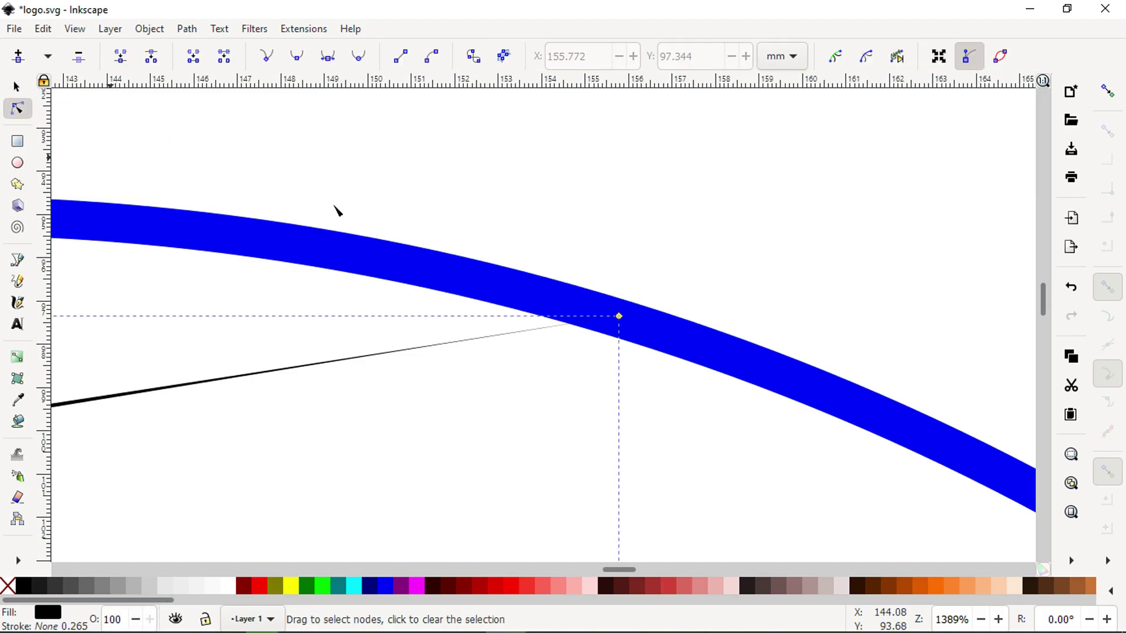
{"action": "left_click_drag", "start_coordinate": [620, 321], "coordinate": [623, 319]}
{"action": "key", "text": "minus"}
{"action": "key", "text": "minus"}
{"action": "key", "text": "minus"}
{"action": "key", "text": "minus"}
{"action": "key", "text": "minus"}
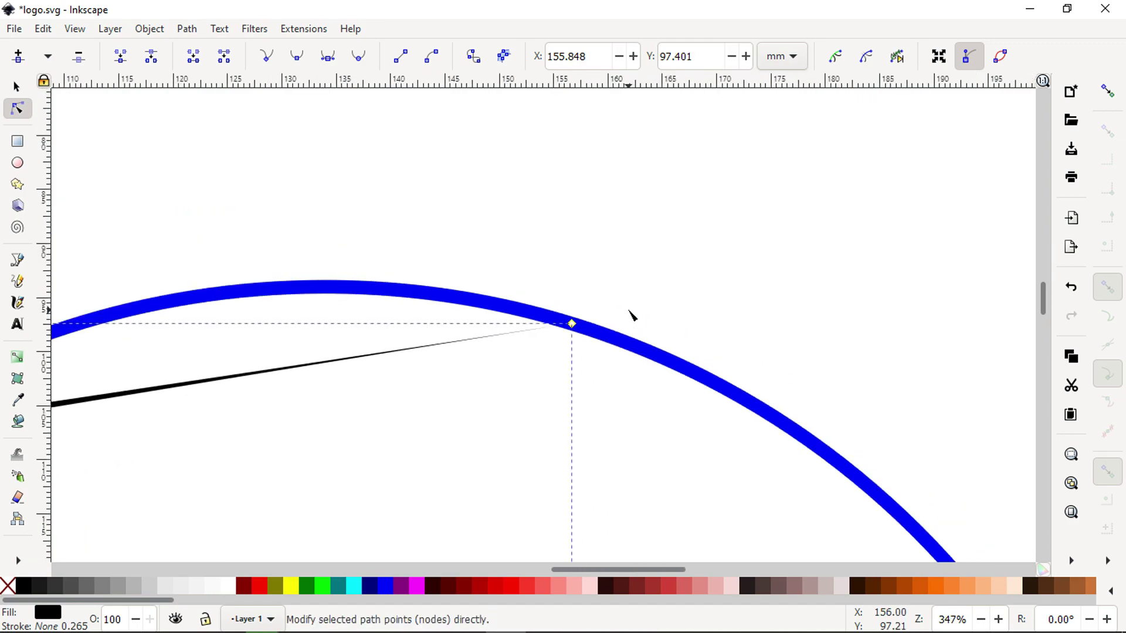
{"action": "key", "text": "z"}
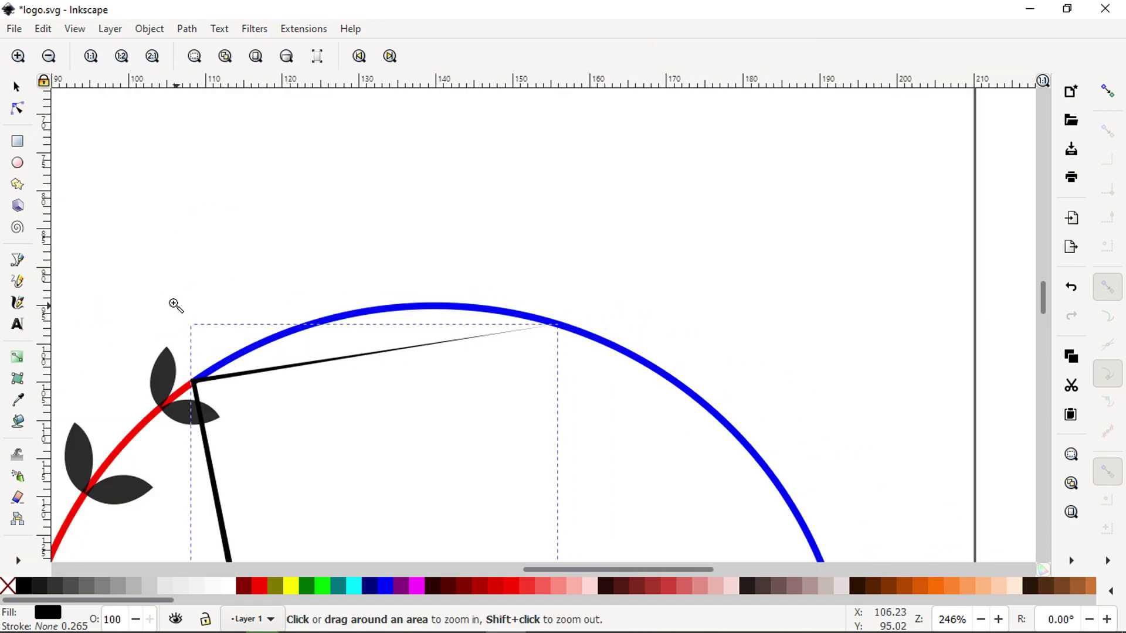
{"action": "left_click_drag", "start_coordinate": [156, 286], "coordinate": [593, 409]}
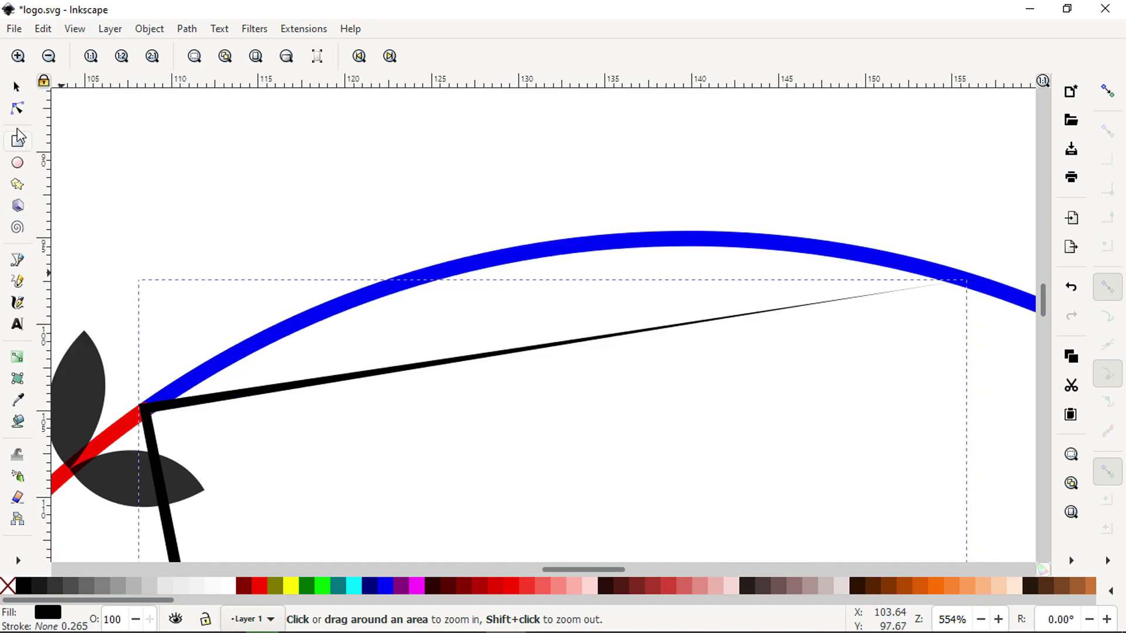
Bend the stem's top segment into a curve hugging the blue arc
{"action": "left_click", "coordinate": [17, 108]}
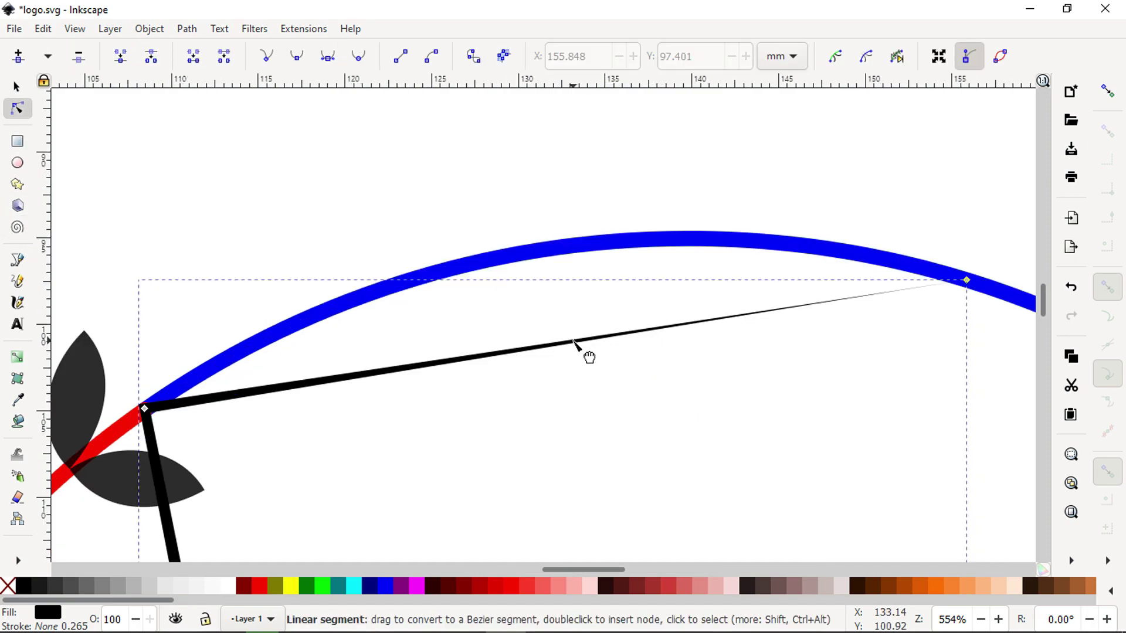
{"action": "left_click_drag", "start_coordinate": [571, 340], "coordinate": [554, 249]}
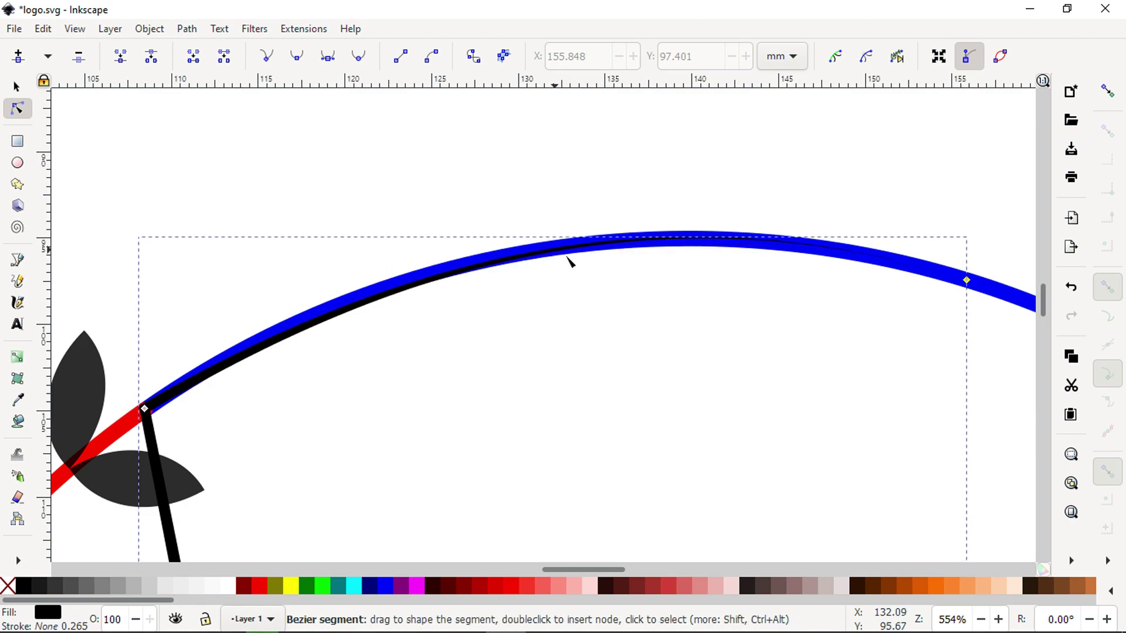
{"action": "left_click", "coordinate": [144, 408]}
{"action": "left_click_drag", "start_coordinate": [663, 184], "coordinate": [659, 194]}
{"action": "left_click_drag", "start_coordinate": [397, 261], "coordinate": [389, 246]}
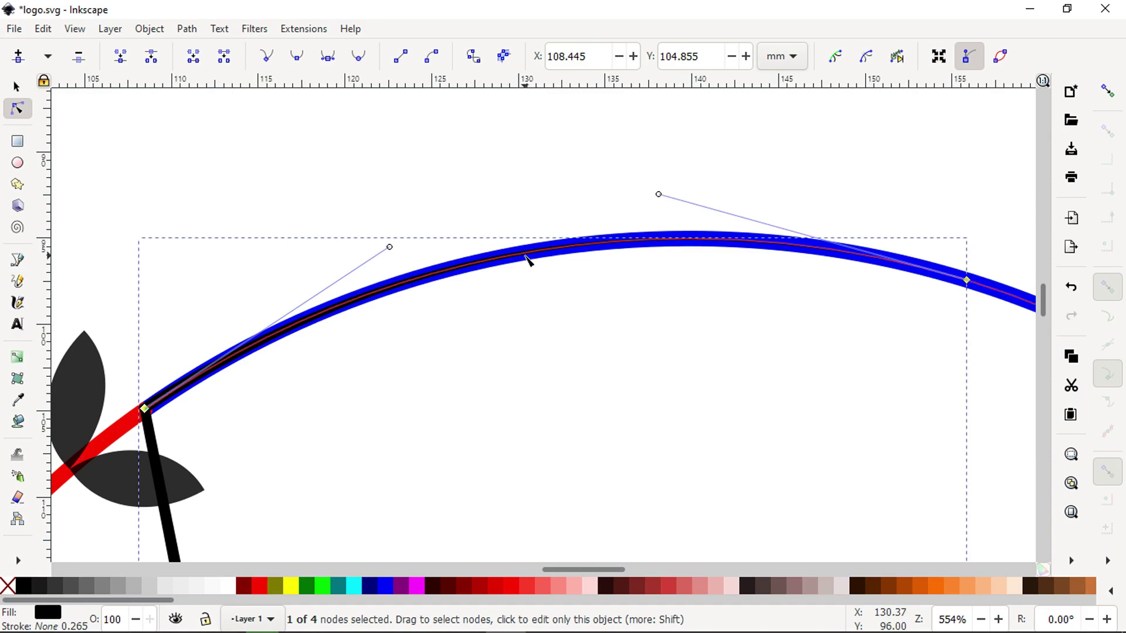
Bend the long left stem segment alongside the red arc, then zoom onto the upper-left leaves
{"action": "key", "text": "minus"}
{"action": "key", "text": "minus"}
{"action": "key", "text": "minus"}
{"action": "key", "text": "minus"}
{"action": "left_click_drag", "start_coordinate": [1044, 289], "coordinate": [1030, 321]}
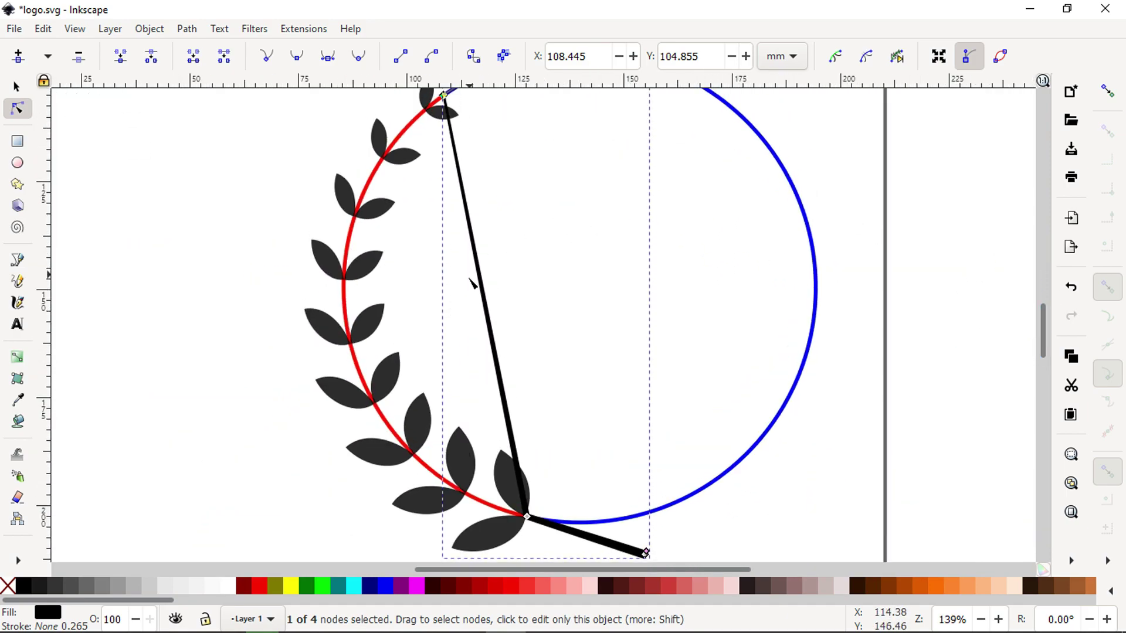
{"action": "left_click_drag", "start_coordinate": [482, 290], "coordinate": [364, 359]}
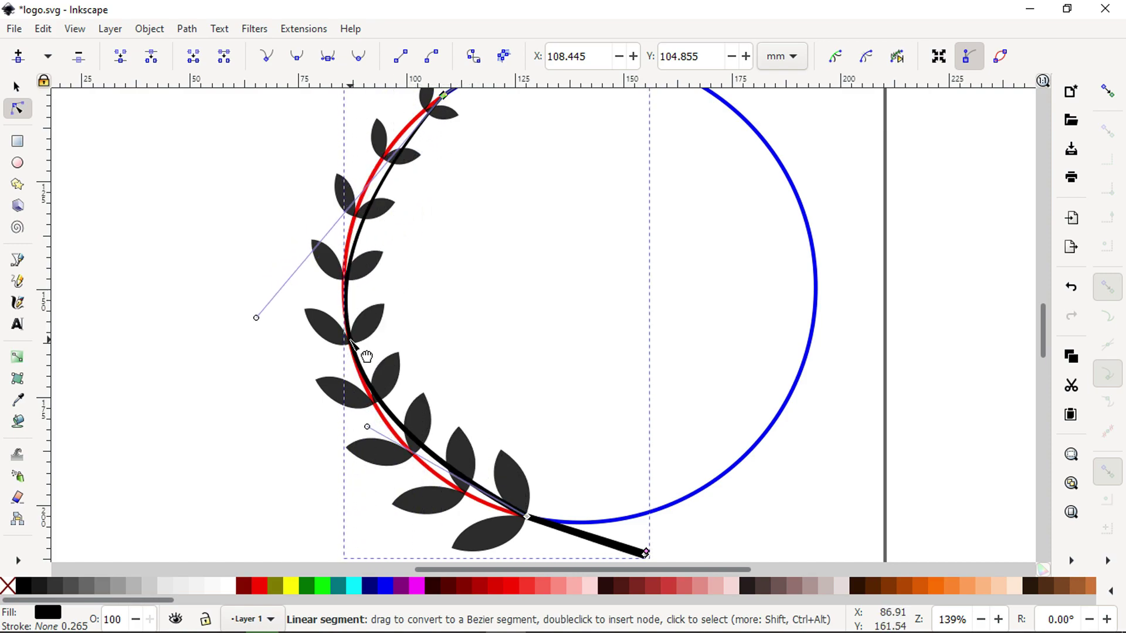
{"action": "key", "text": "z"}
{"action": "left_click_drag", "start_coordinate": [252, 106], "coordinate": [534, 287]}
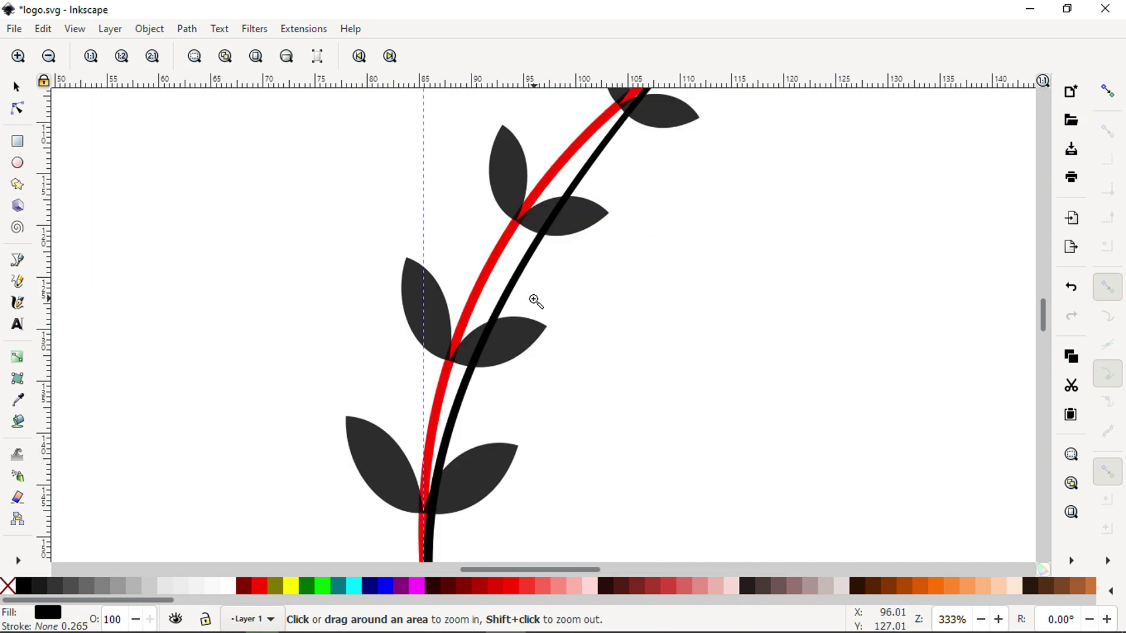
Reshape the stem's curve handles so it follows the red arc through the leaves
{"action": "left_click", "coordinate": [17, 108]}
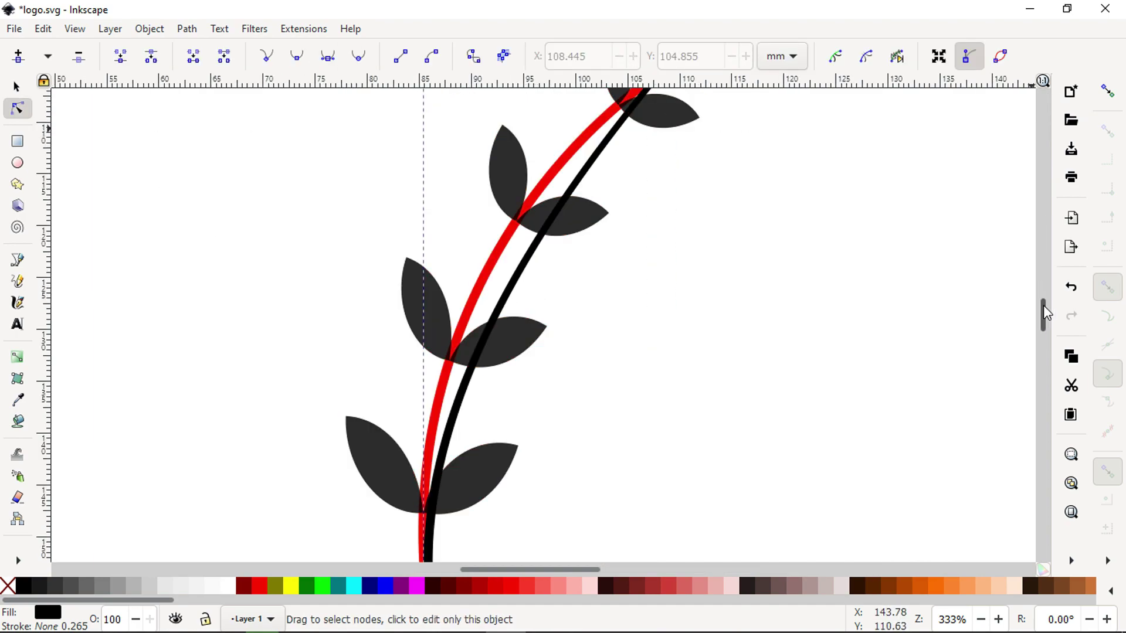
{"action": "left_click_drag", "start_coordinate": [1045, 313], "coordinate": [1034, 302]}
{"action": "left_click", "coordinate": [664, 226]}
{"action": "left_click_drag", "start_coordinate": [1043, 306], "coordinate": [1024, 326]}
{"action": "key", "text": "minus"}
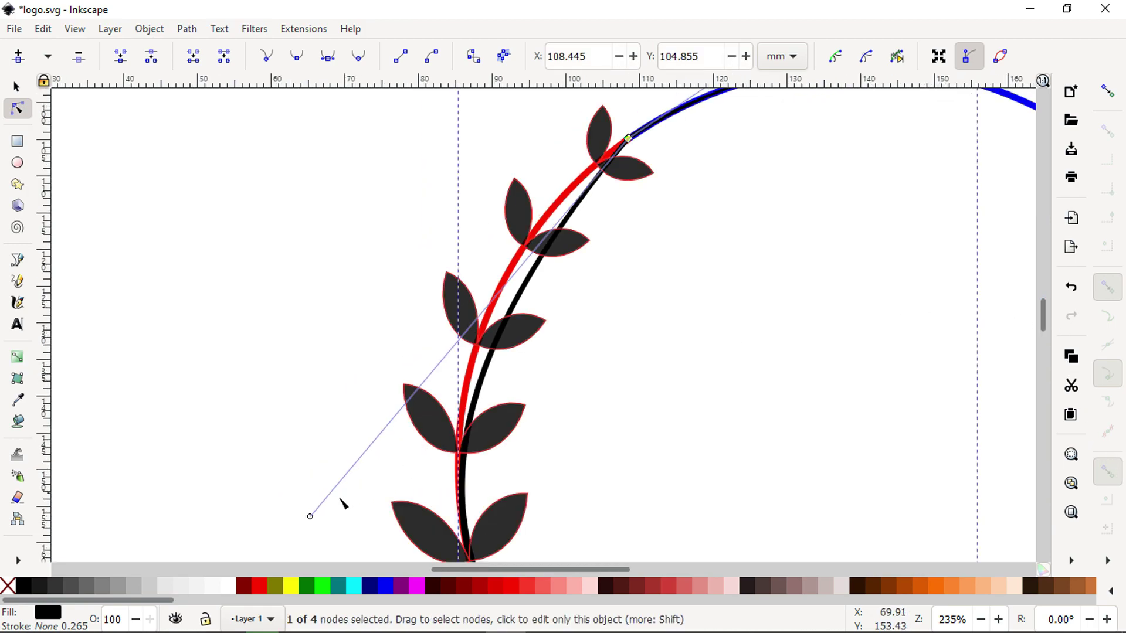
{"action": "left_click_drag", "start_coordinate": [310, 517], "coordinate": [303, 409]}
{"action": "left_click_drag", "start_coordinate": [1042, 315], "coordinate": [1045, 353]}
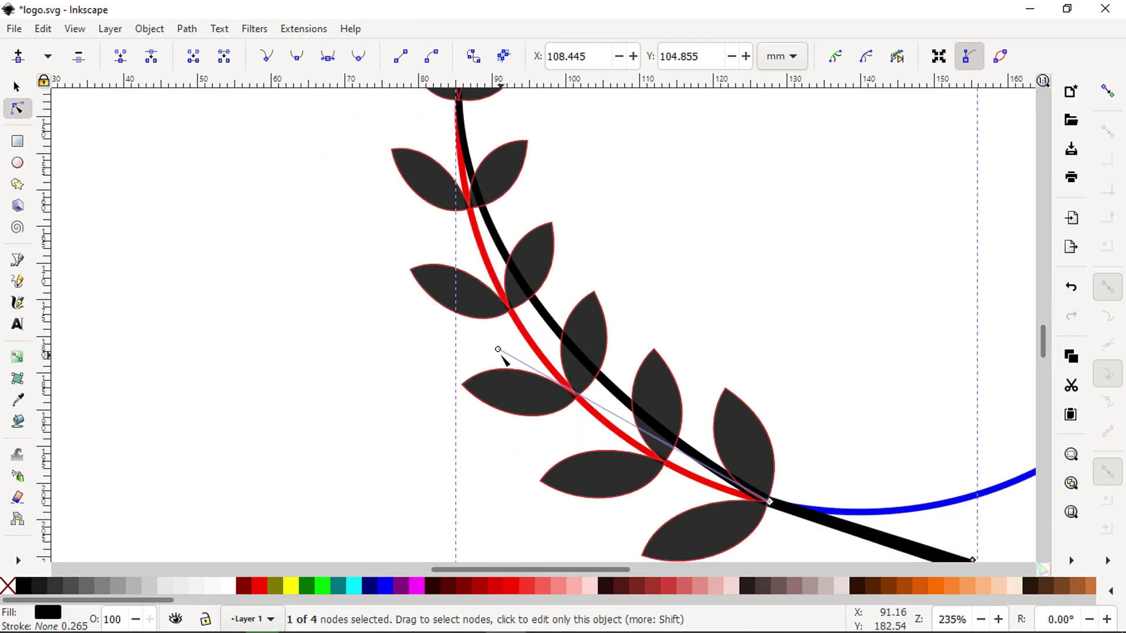
{"action": "left_click_drag", "start_coordinate": [498, 350], "coordinate": [491, 442]}
{"action": "left_click_drag", "start_coordinate": [1042, 341], "coordinate": [1044, 312]}
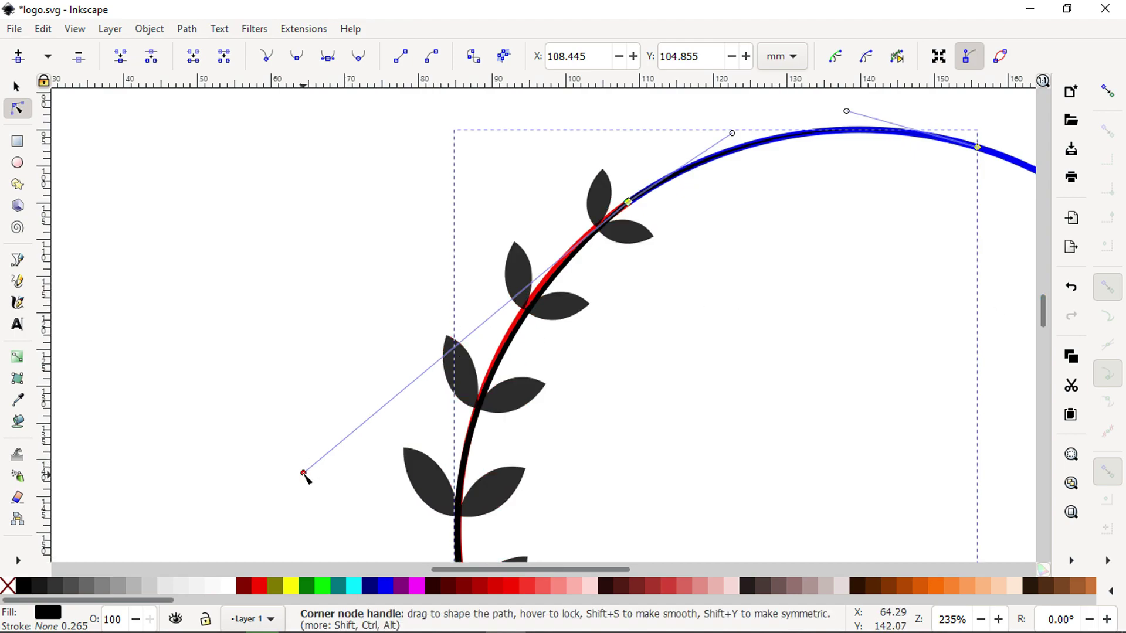
{"action": "left_click_drag", "start_coordinate": [303, 473], "coordinate": [303, 466]}
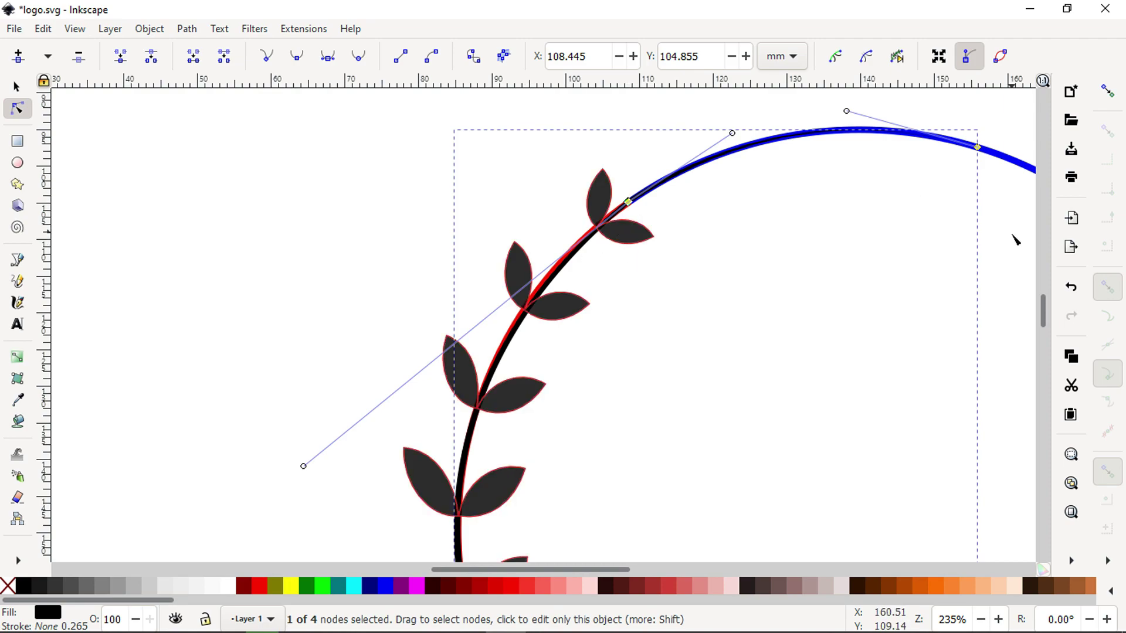
Extend the stem's end to X 163.655, Y 214.420 and bend the tail into a curve
{"action": "left_click_drag", "start_coordinate": [1042, 312], "coordinate": [1050, 351]}
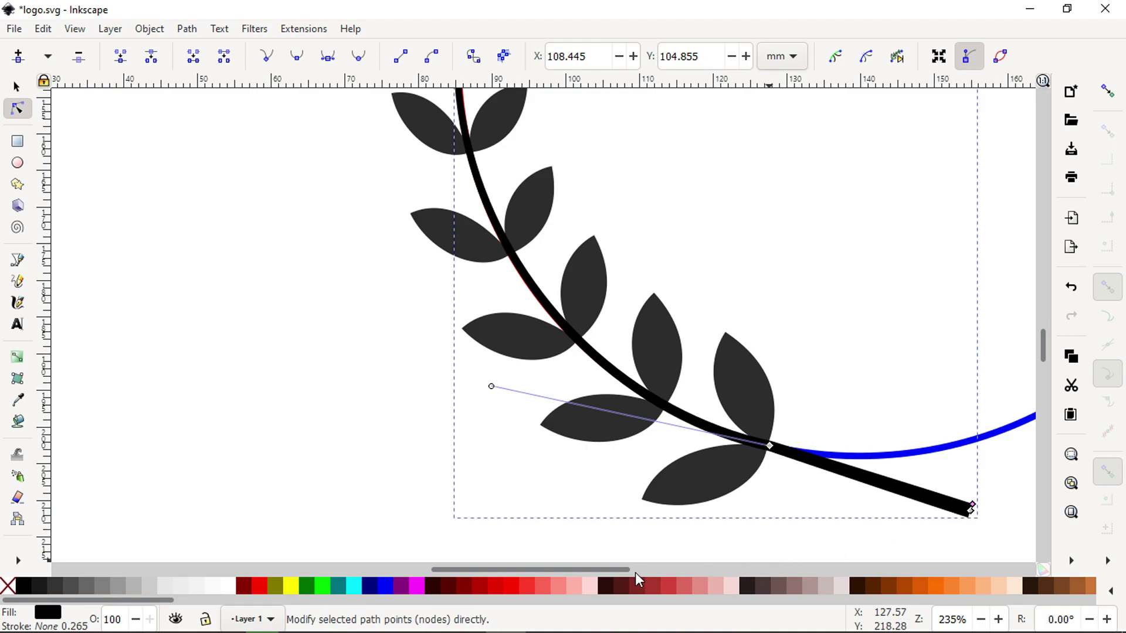
{"action": "left_click_drag", "start_coordinate": [621, 570], "coordinate": [712, 570]}
{"action": "left_click_drag", "start_coordinate": [540, 510], "coordinate": [604, 535]}
{"action": "left_click_drag", "start_coordinate": [535, 520], "coordinate": [532, 499]}
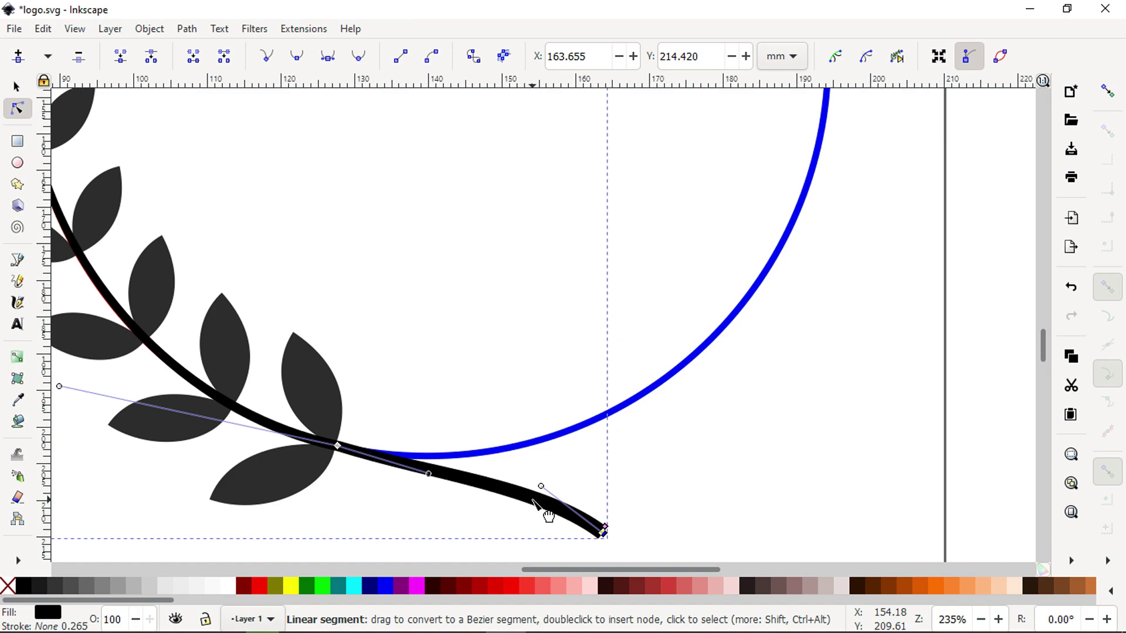
Nudge the tail's end node and curve, then make the tail's junction node smooth
{"action": "left_click", "coordinate": [733, 499]}
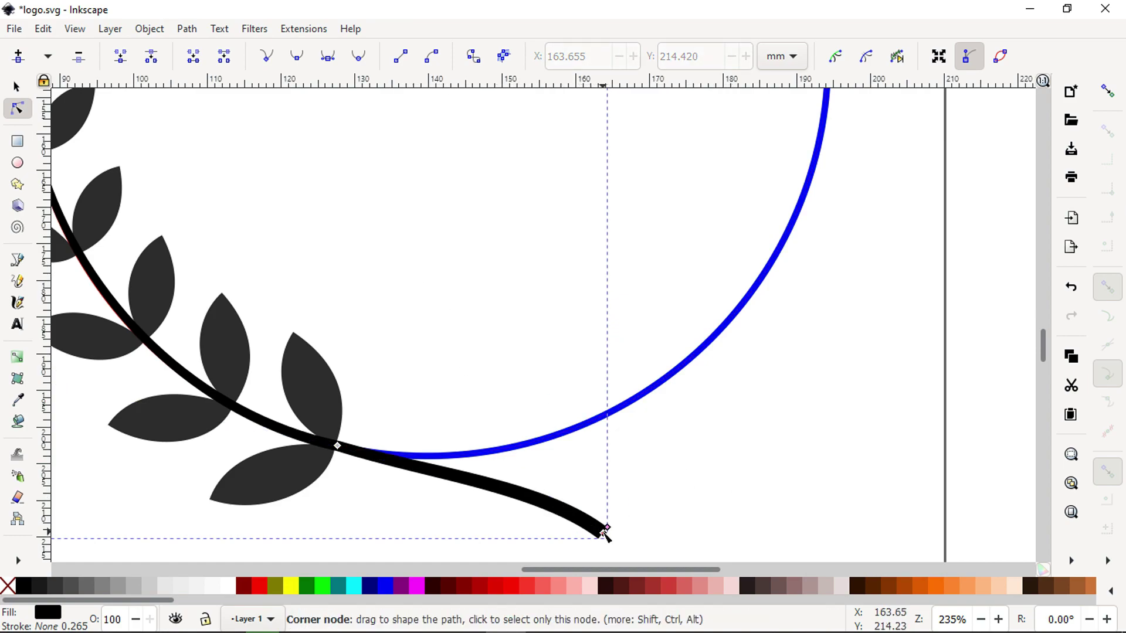
{"action": "left_click_drag", "start_coordinate": [603, 533], "coordinate": [601, 548]}
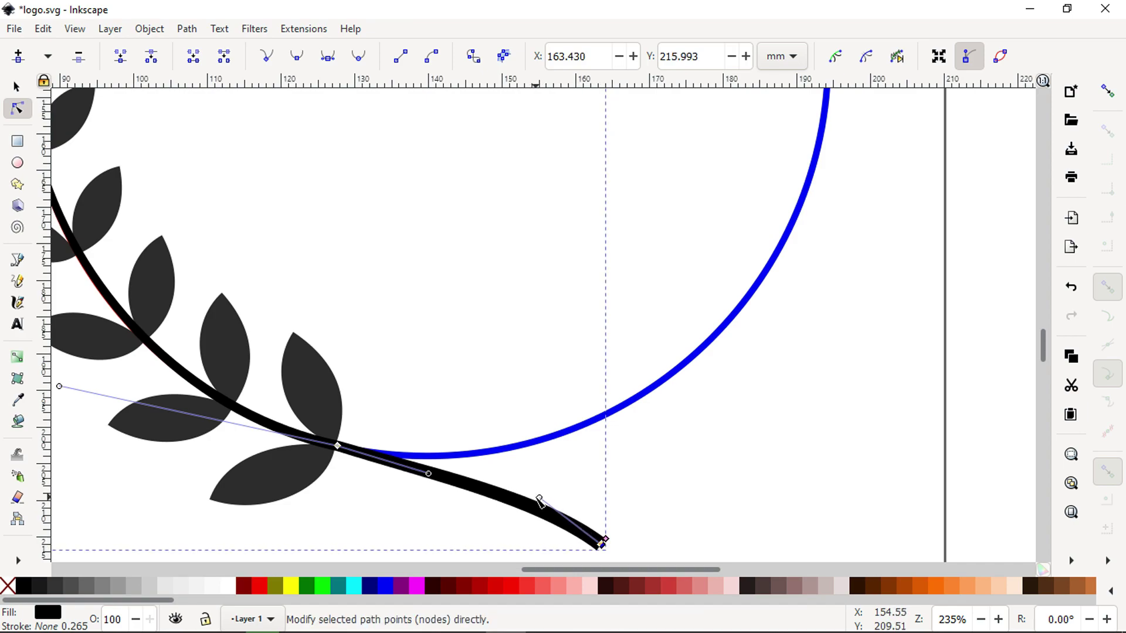
{"action": "left_click_drag", "start_coordinate": [540, 501], "coordinate": [544, 494]}
{"action": "left_click", "coordinate": [771, 457]}
{"action": "left_click", "coordinate": [337, 446]}
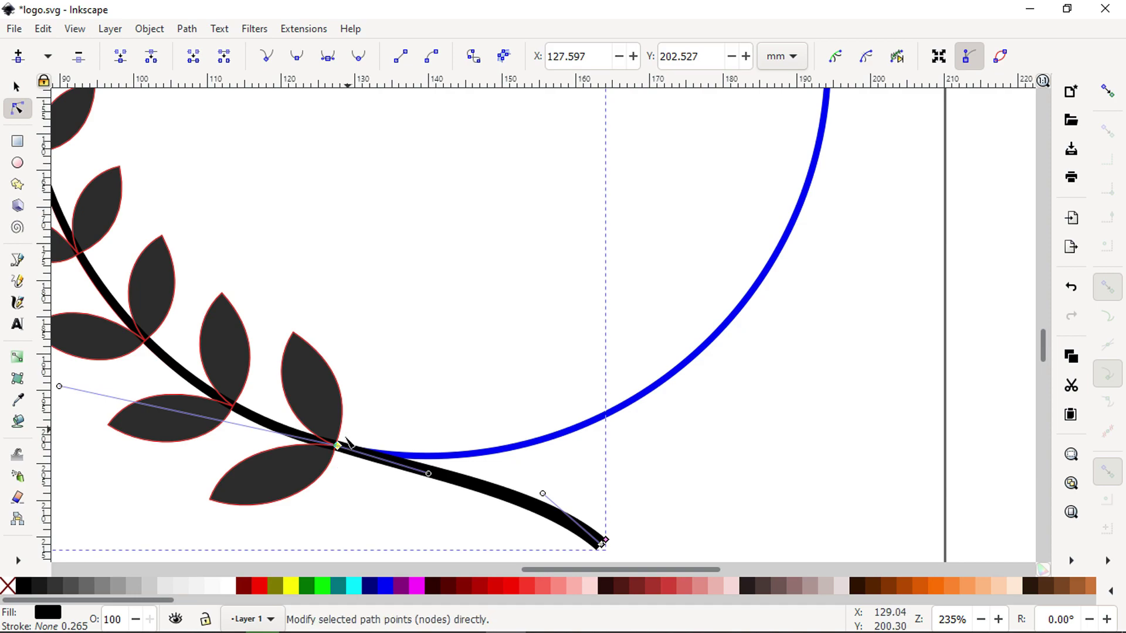
{"action": "left_click", "coordinate": [297, 59]}
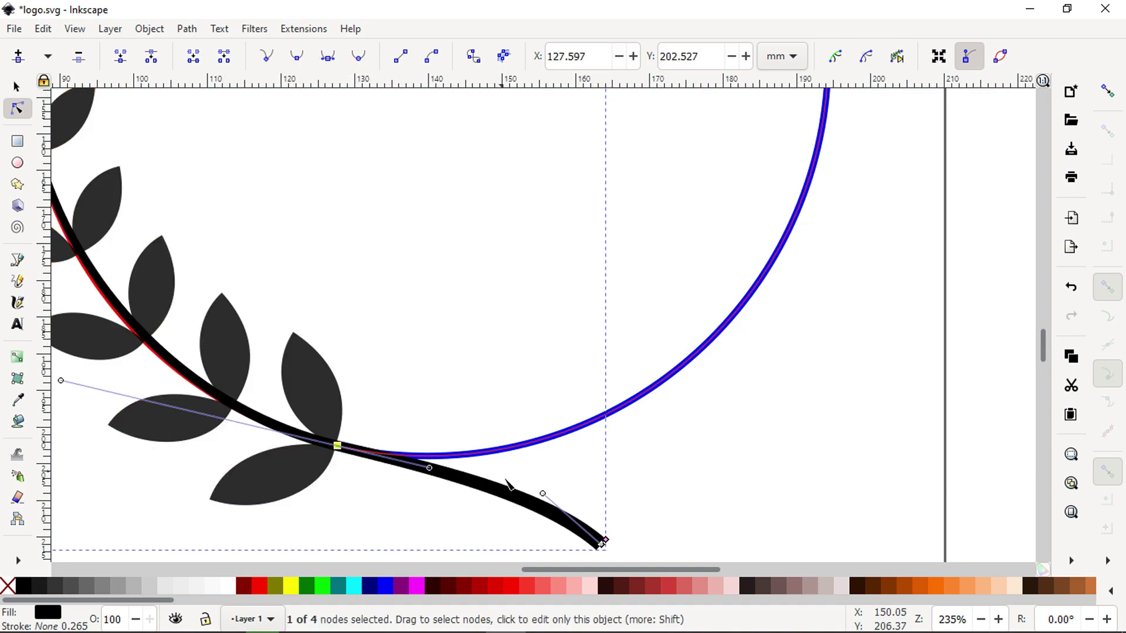
Fine-tune the smooth node's handles so the stem closely follows the red arc
{"action": "key", "text": "minus"}
{"action": "key", "text": "minus"}
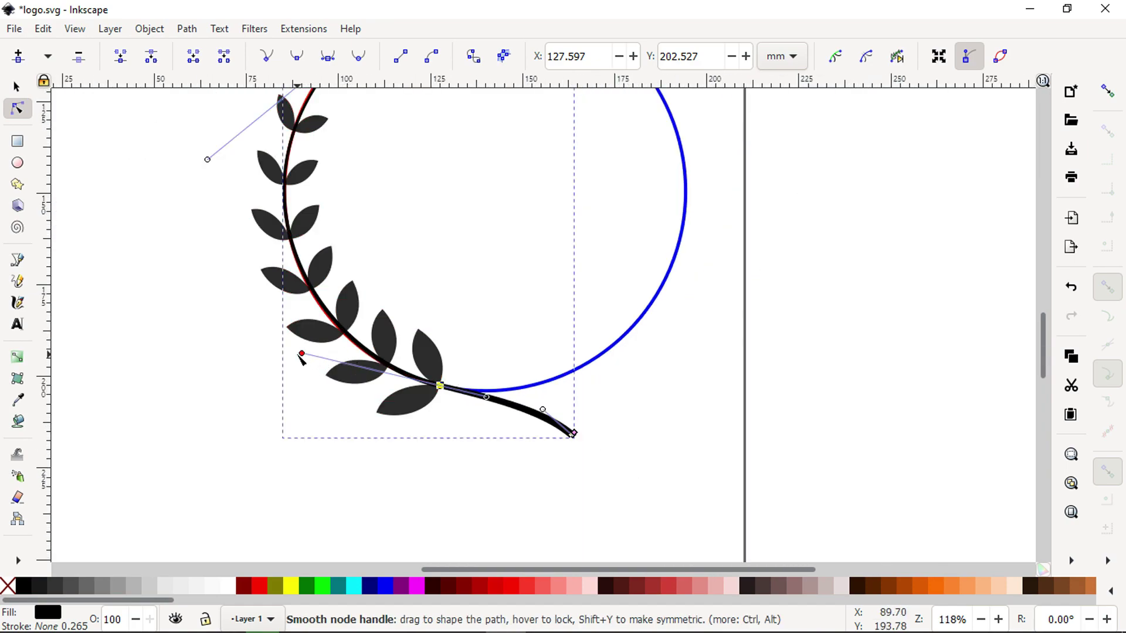
{"action": "left_click_drag", "start_coordinate": [302, 353], "coordinate": [299, 354]}
{"action": "left_click_drag", "start_coordinate": [1041, 352], "coordinate": [1041, 338]}
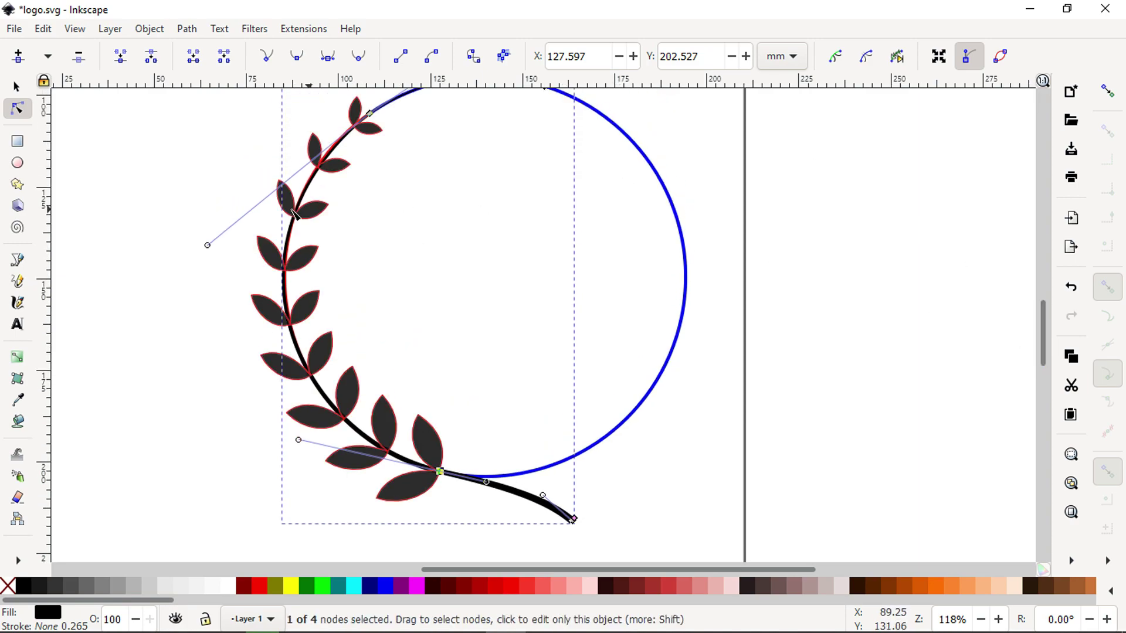
{"action": "mouse_move", "coordinate": [210, 246]}
{"action": "left_mouse_down"}
{"action": "mouse_move", "coordinate": [222, 240]}
{"action": "mouse_move", "coordinate": [210, 244]}
{"action": "left_mouse_up"}
{"action": "left_click", "coordinate": [159, 359]}
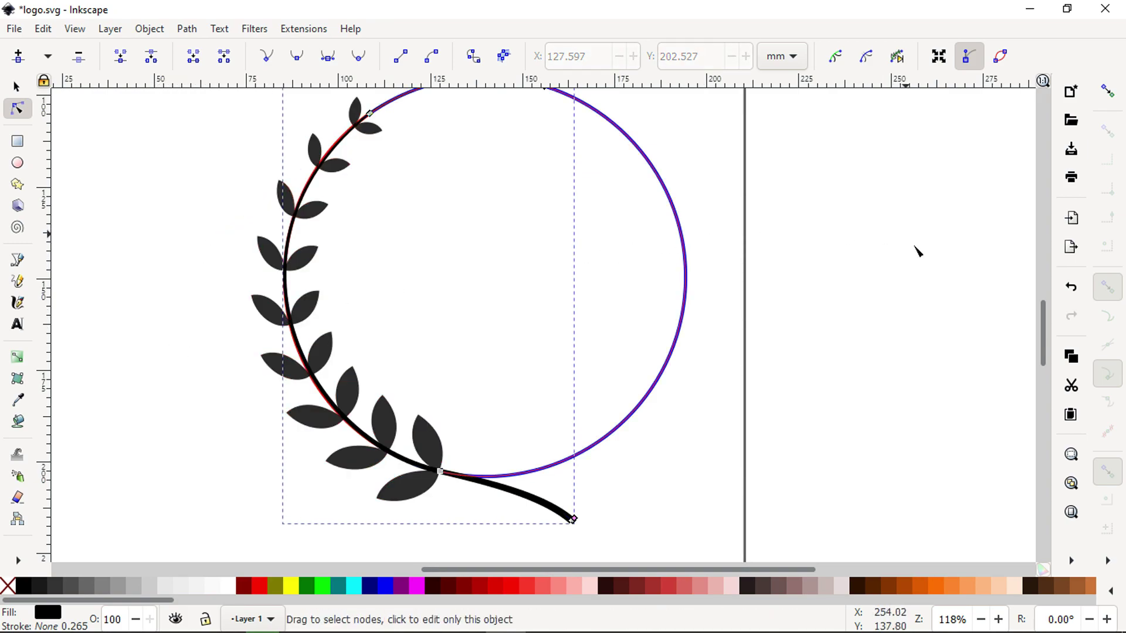
{"action": "mouse_move", "coordinate": [1037, 340]}
{"action": "left_mouse_down"}
{"action": "mouse_move", "coordinate": [1047, 334]}
{"action": "mouse_move", "coordinate": [1038, 340]}
{"action": "left_mouse_up"}
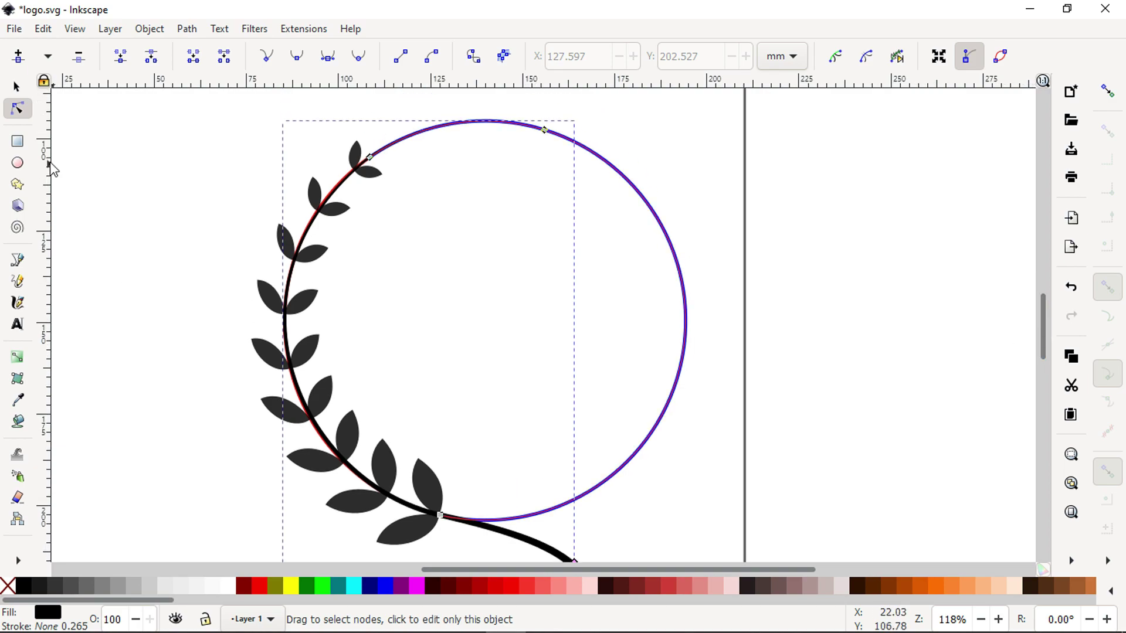
Convert the black stem to an ordinary path with Path > Object to Path
{"action": "left_click", "coordinate": [16, 86]}
{"action": "left_click", "coordinate": [459, 210]}
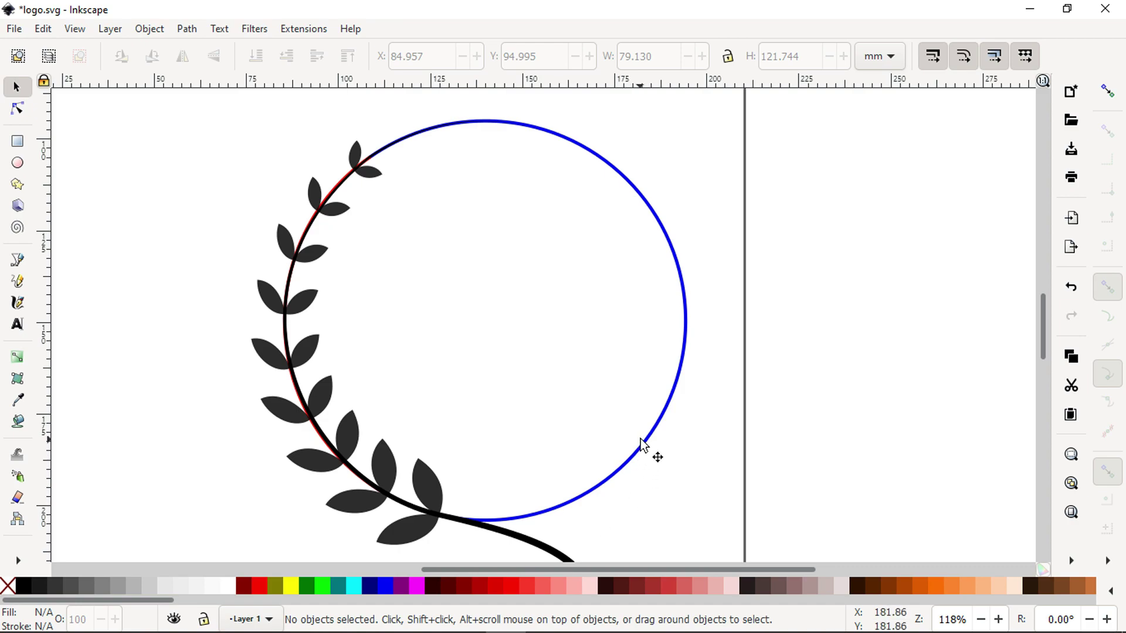
{"action": "left_click", "coordinate": [540, 544]}
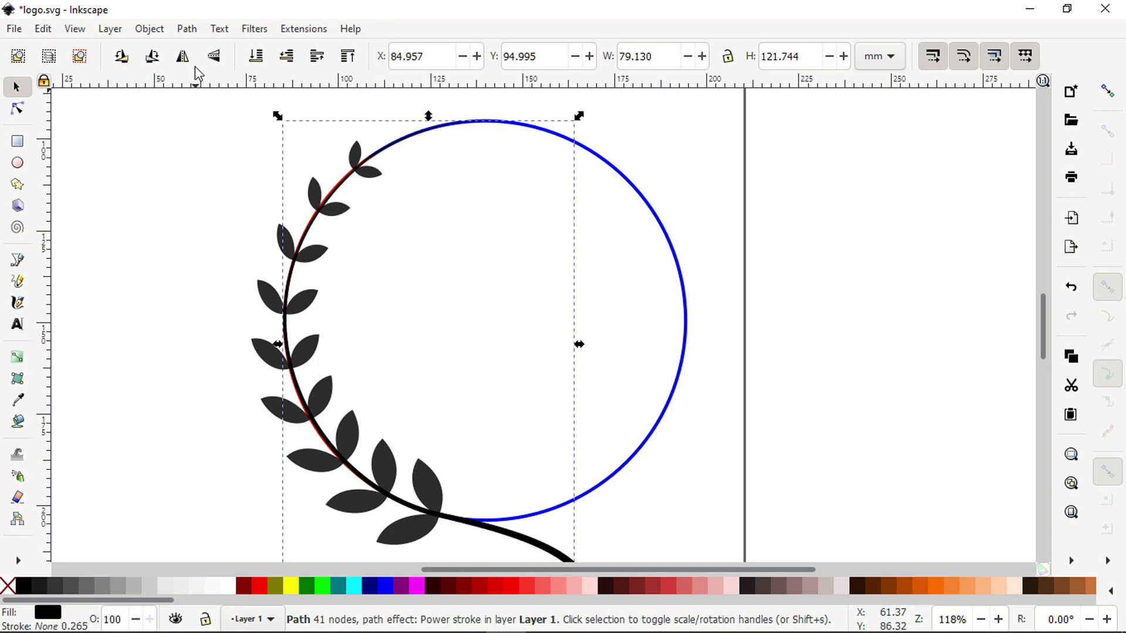
{"action": "left_click", "coordinate": [187, 29]}
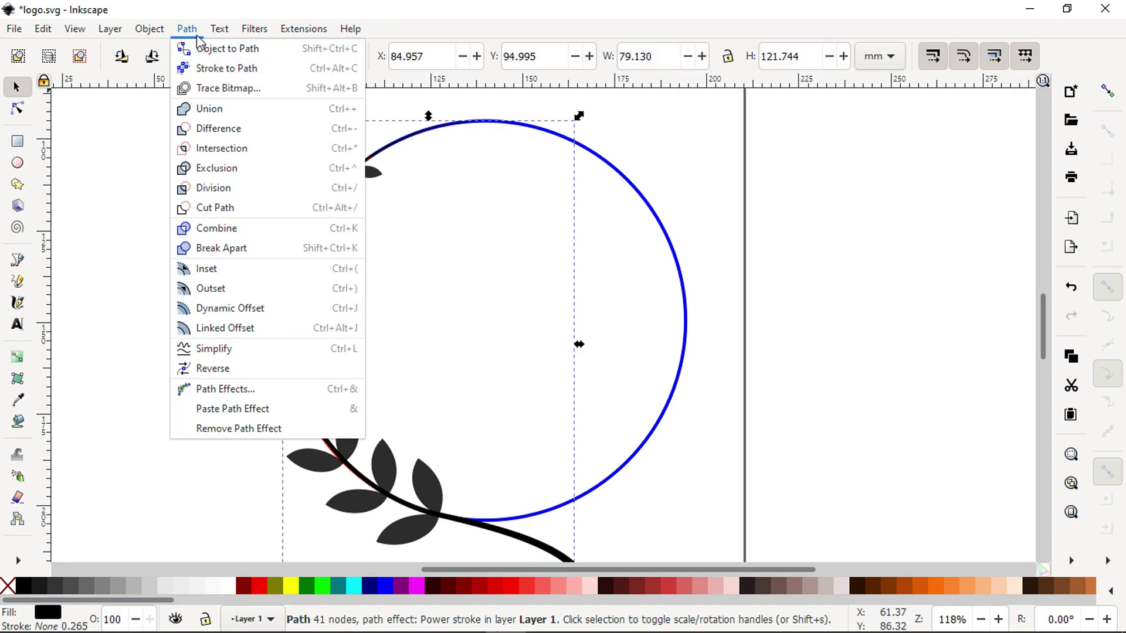
{"action": "left_click", "coordinate": [211, 48]}
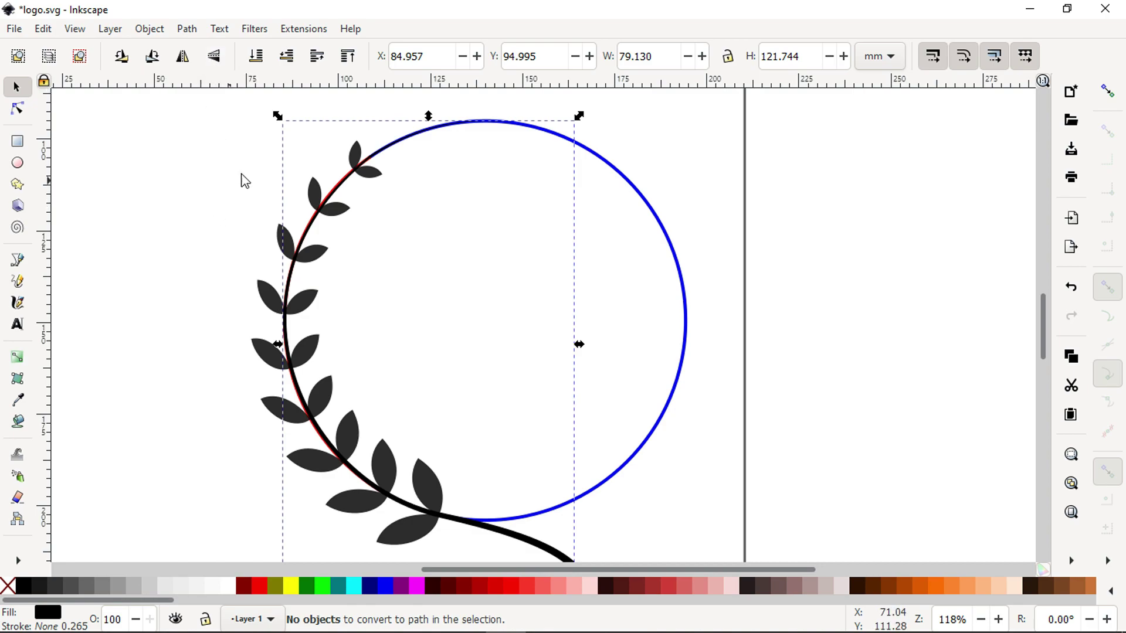
Zoom in on the stem's upper end and show its nodes for editing
{"action": "key", "text": "z"}
{"action": "left_click_drag", "start_coordinate": [305, 112], "coordinate": [508, 188]}
{"action": "left_click", "coordinate": [17, 108]}
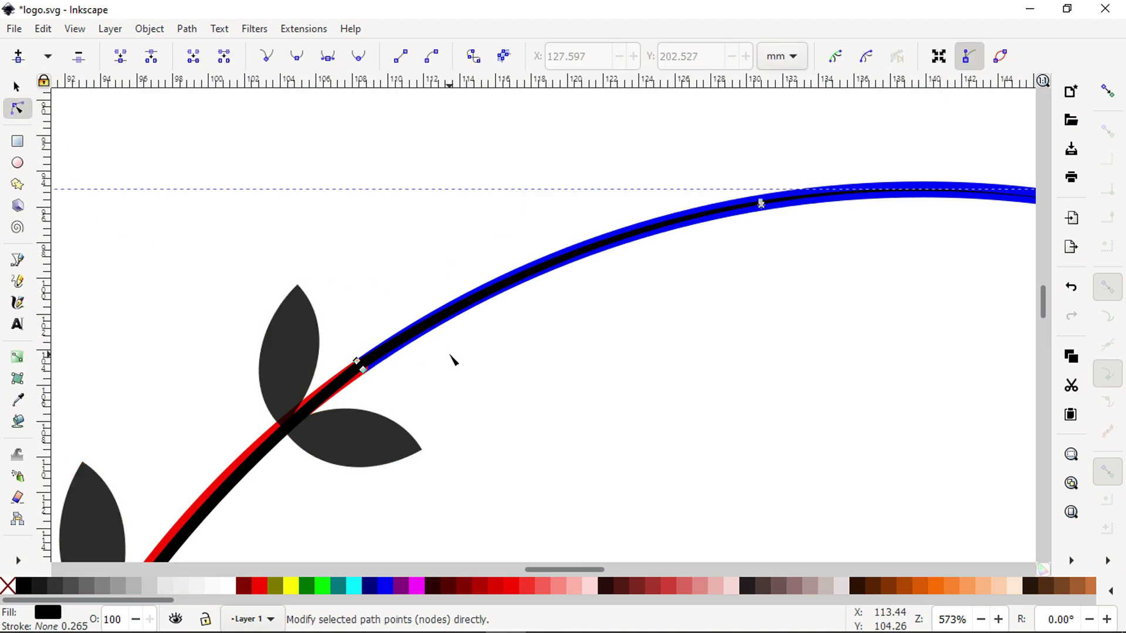
Draw an ellipse over the top of the guide circle and stretch it wider and taller
{"action": "left_click", "coordinate": [16, 167]}
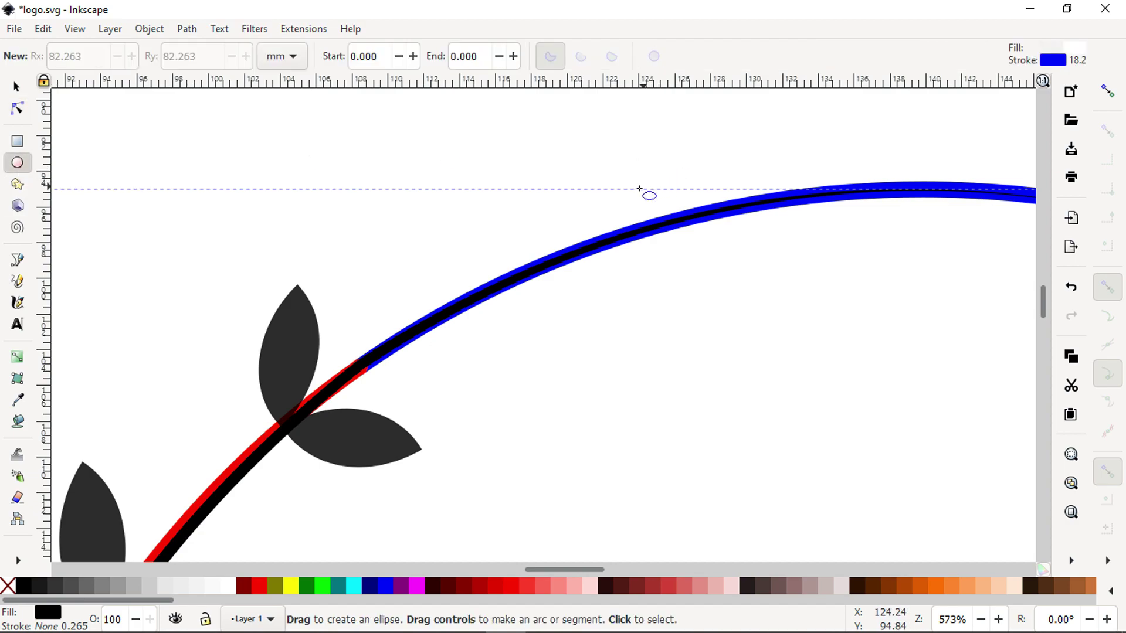
{"action": "scroll", "coordinate": [634, 190], "scroll_direction": "down", "scroll_amount": 4, "text": "ctrl"}
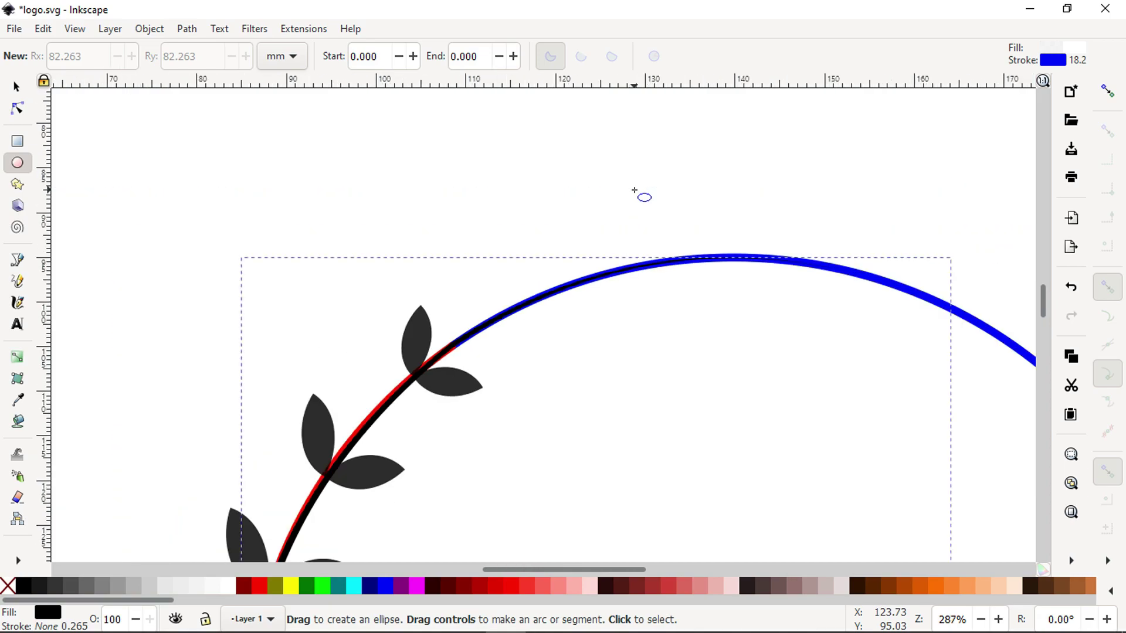
{"action": "left_click_drag", "start_coordinate": [519, 234], "coordinate": [756, 362]}
{"action": "left_click", "coordinate": [16, 90]}
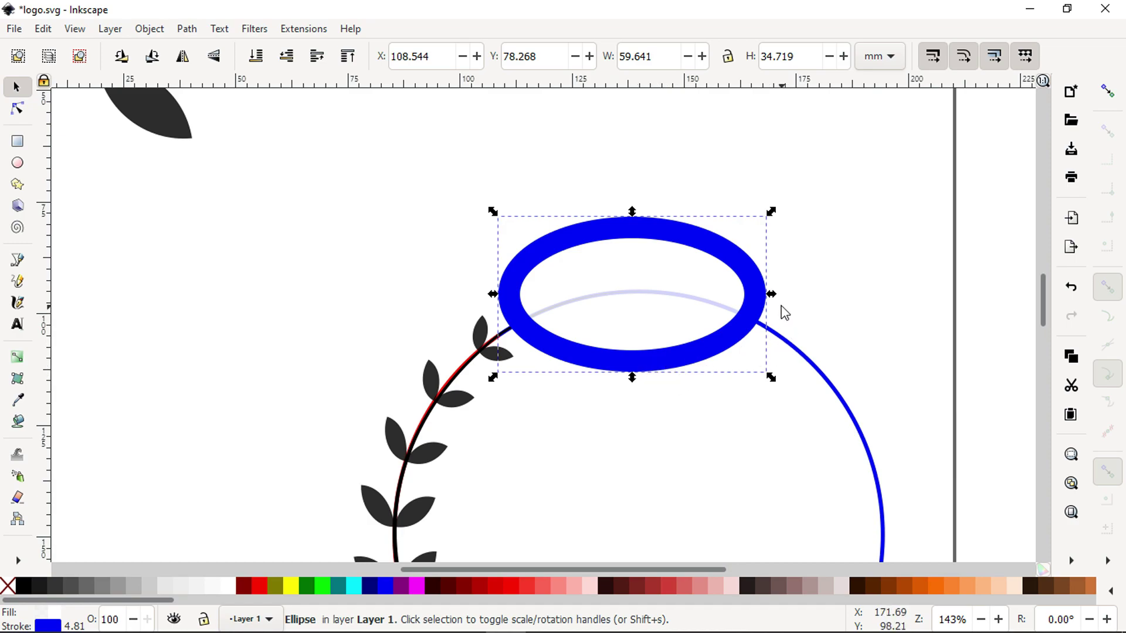
{"action": "left_click_drag", "start_coordinate": [772, 294], "coordinate": [898, 294]}
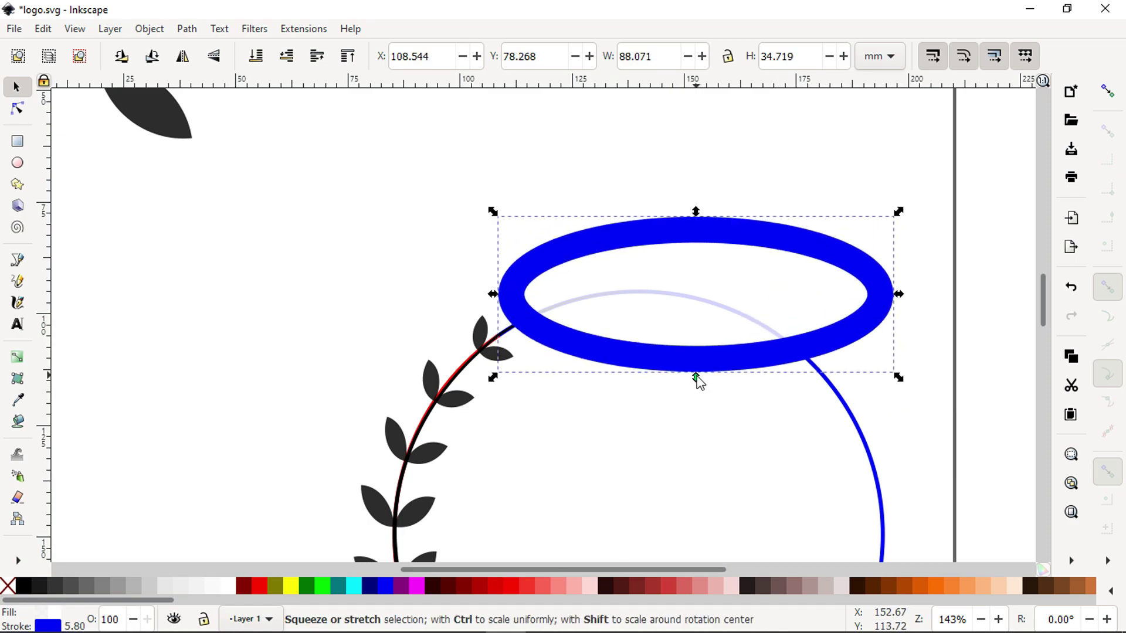
{"action": "left_click_drag", "start_coordinate": [696, 378], "coordinate": [695, 419]}
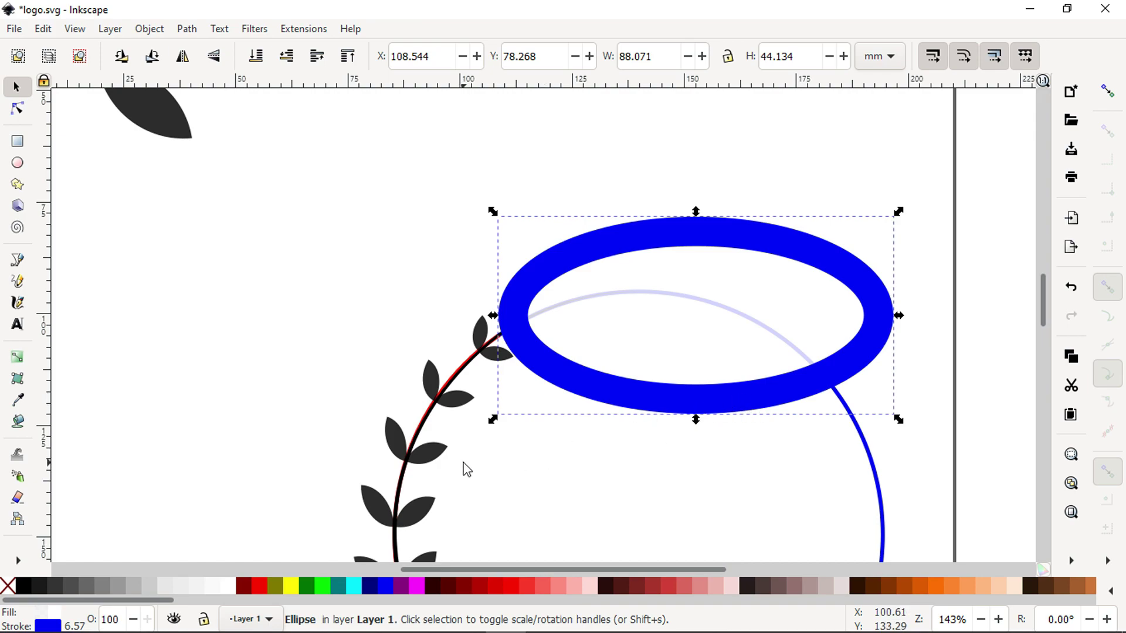
Subtract the ellipse from the stem with Path > Difference, cutting off its upper end
{"action": "left_click", "coordinate": [421, 435], "text": "shift"}
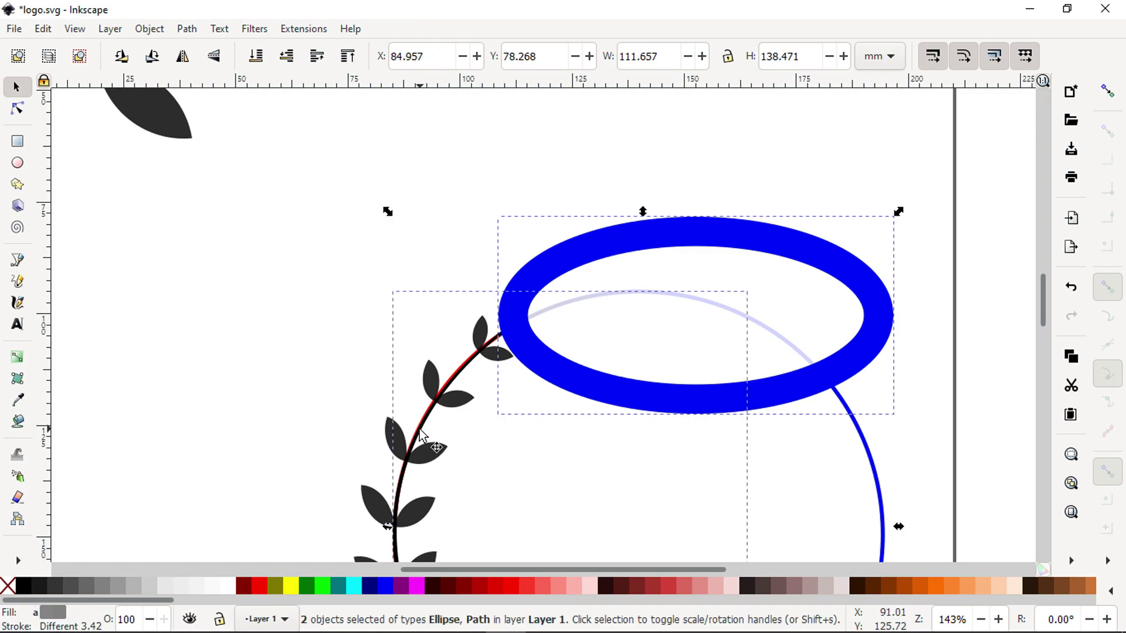
{"action": "left_click", "coordinate": [187, 30]}
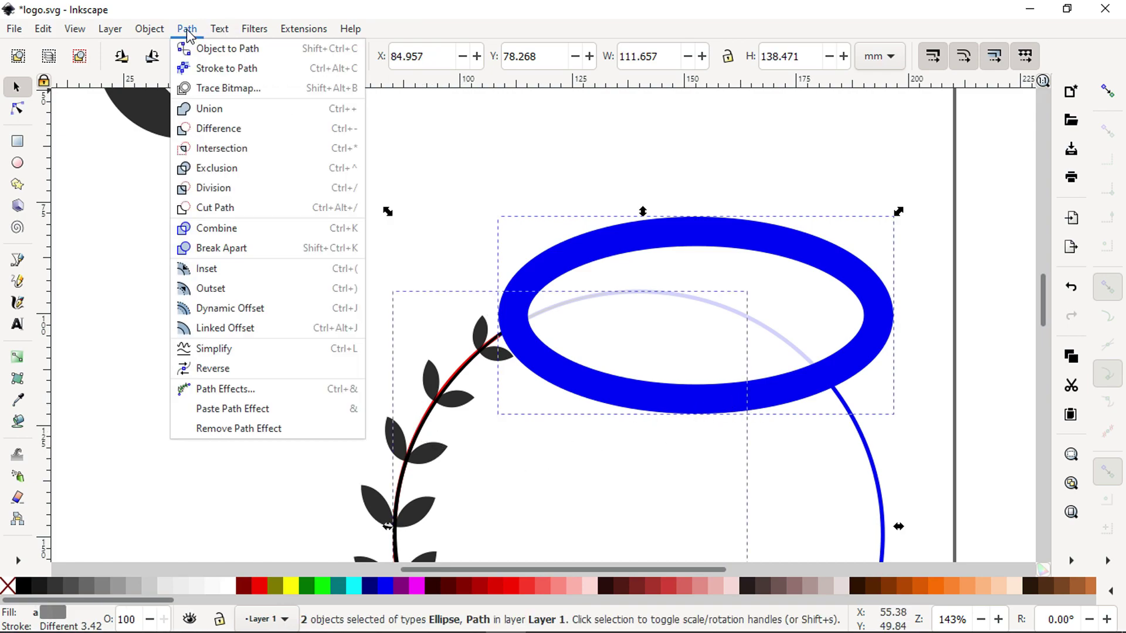
{"action": "left_click", "coordinate": [217, 134]}
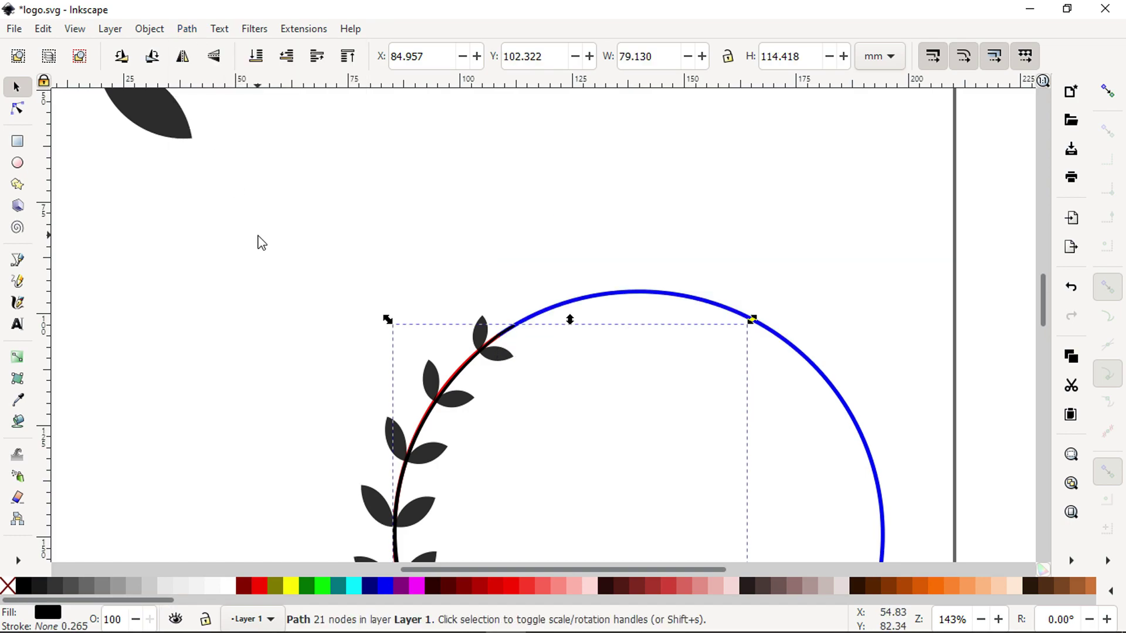
{"action": "key", "text": "z"}
{"action": "left_click_drag", "start_coordinate": [452, 294], "coordinate": [574, 381]}
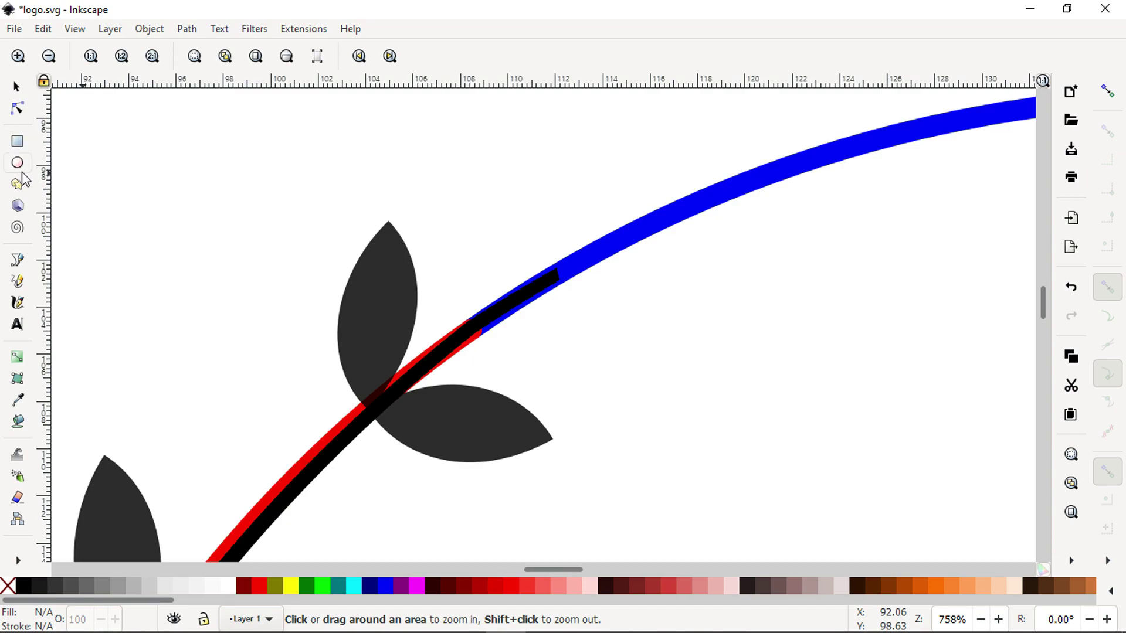
Draw a small ellipse over the stem's cut tip
{"action": "left_click", "coordinate": [17, 163]}
{"action": "left_click_drag", "start_coordinate": [470, 254], "coordinate": [603, 327]}
{"action": "left_click", "coordinate": [16, 87]}
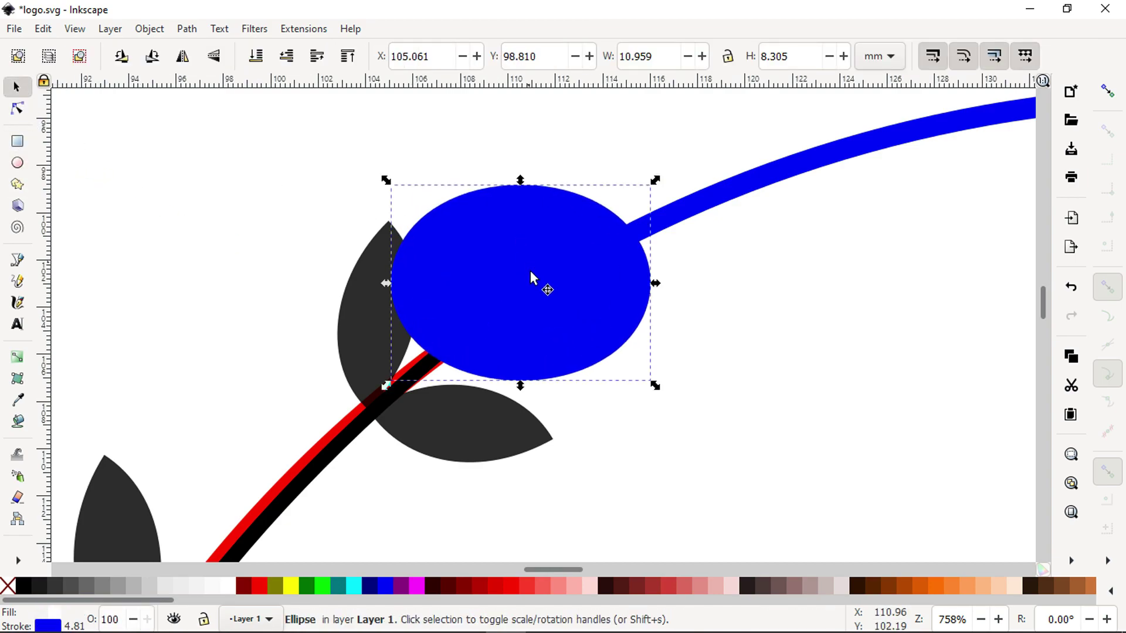
Set the ellipse's stroke width to 0 in Fill and Stroke
{"action": "left_click", "coordinate": [187, 30]}
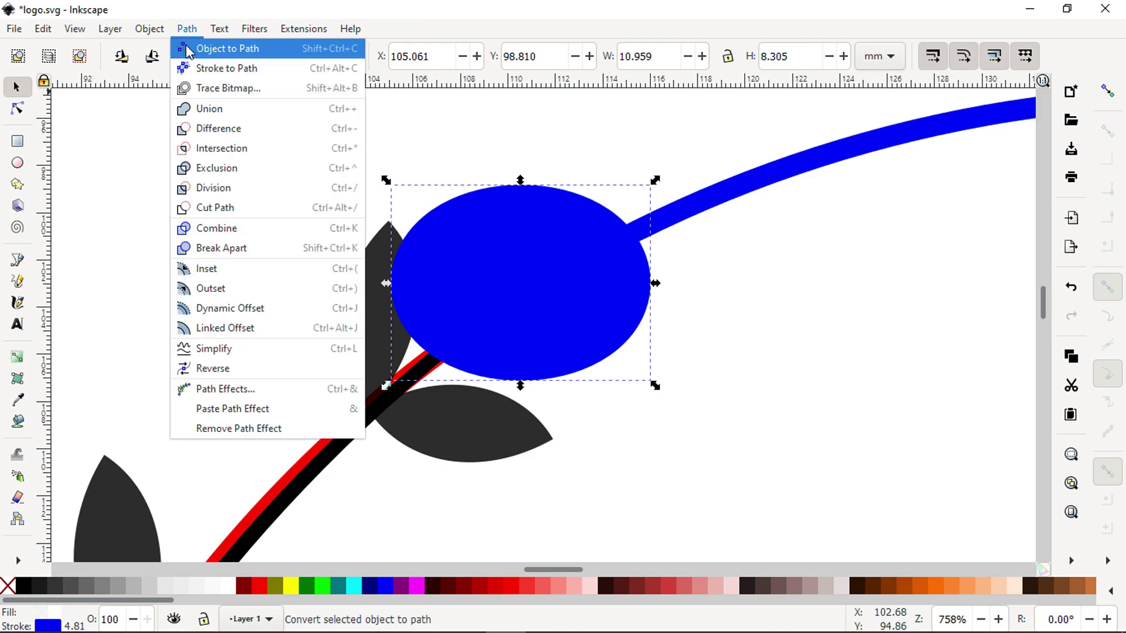
{"action": "mouse_move", "coordinate": [149, 29]}
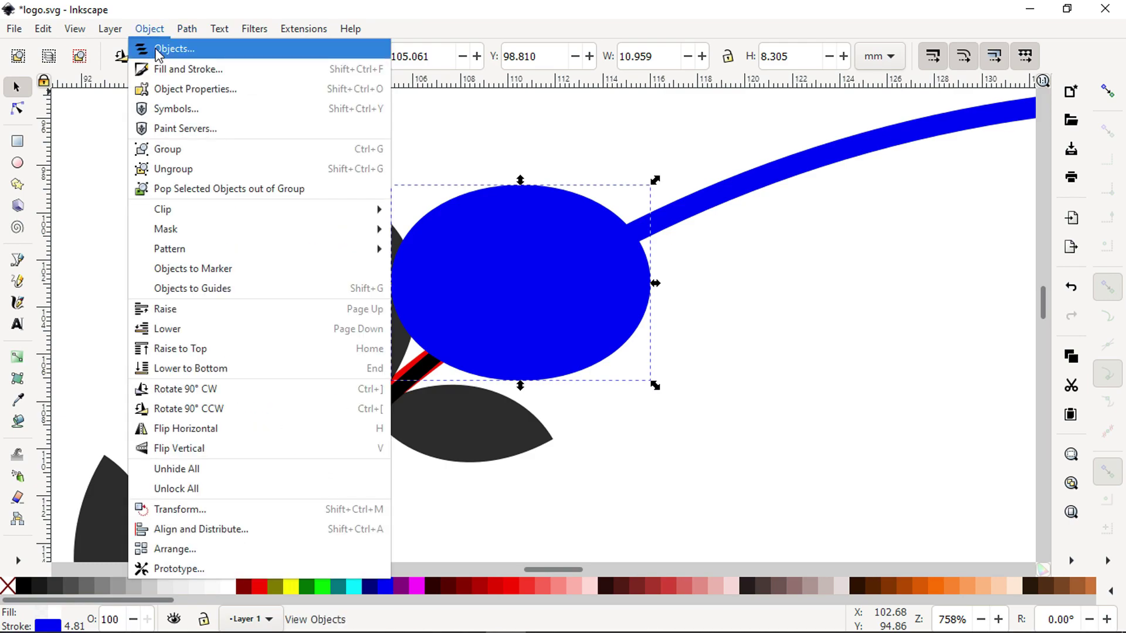
{"action": "left_click", "coordinate": [176, 68]}
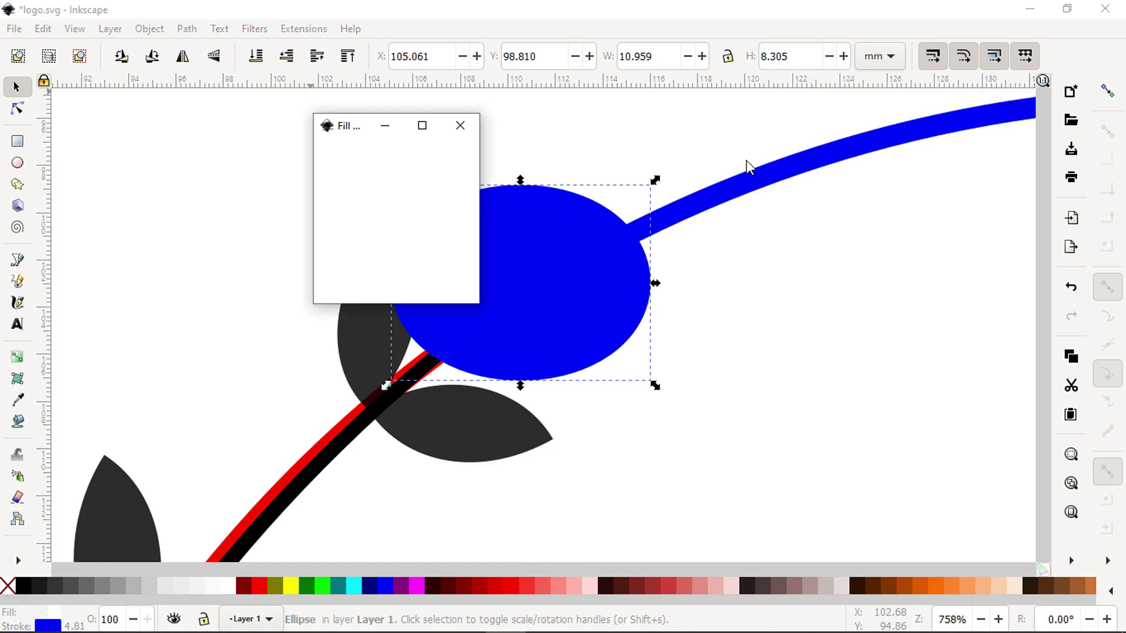
{"action": "left_click", "coordinate": [438, 184]}
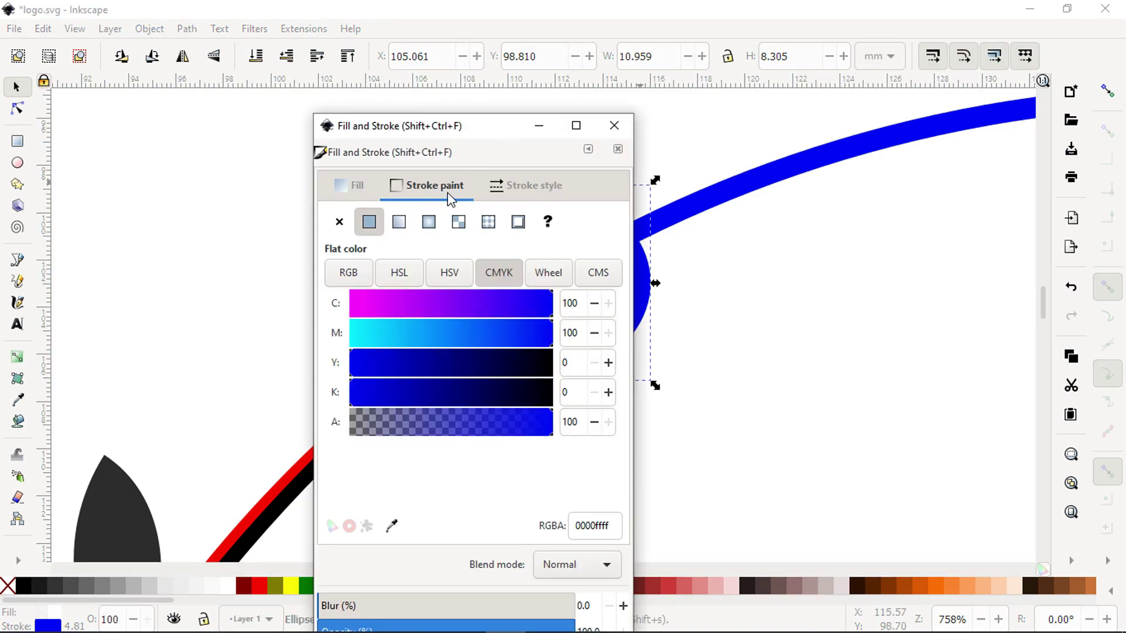
{"action": "left_click", "coordinate": [520, 186]}
{"action": "double_click", "coordinate": [390, 222]}
{"action": "type", "text": "0"}
{"action": "key", "text": "Return"}
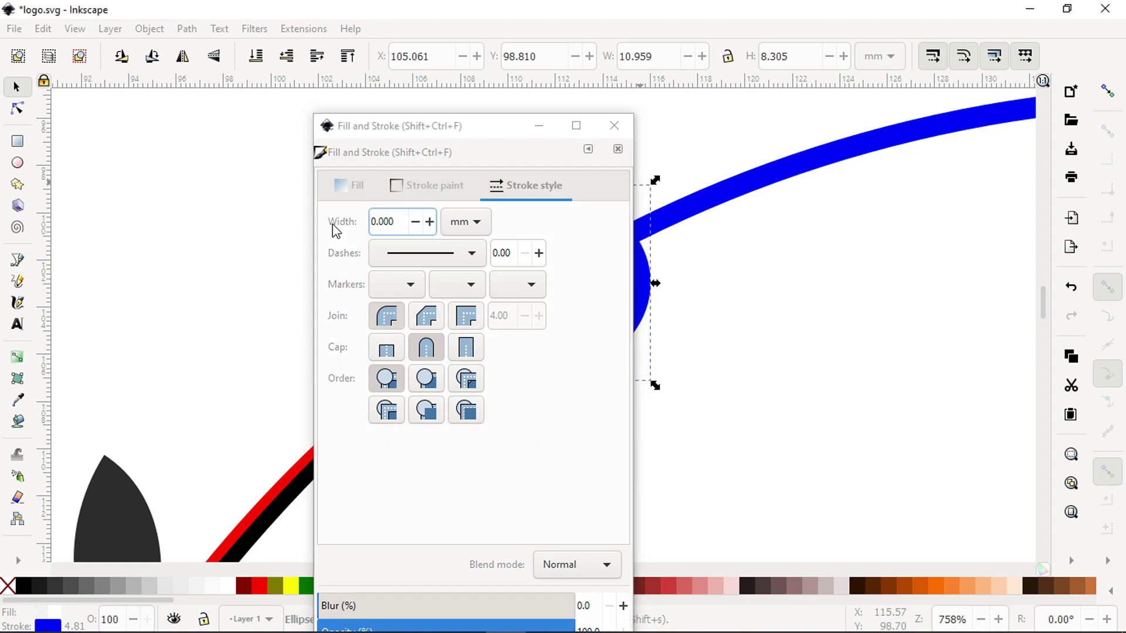
{"action": "left_click", "coordinate": [617, 149]}
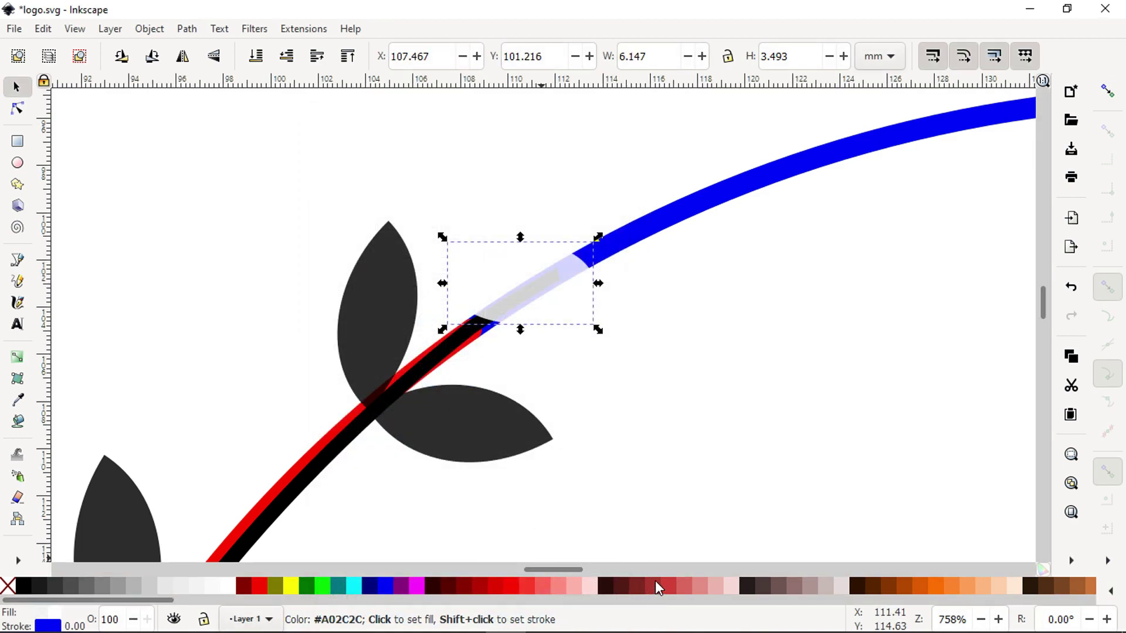
Fill the ellipse red #A02C2C, tilt it along the stem, enlarge to about 7.041 × 5.485 mm
{"action": "left_click", "coordinate": [655, 585]}
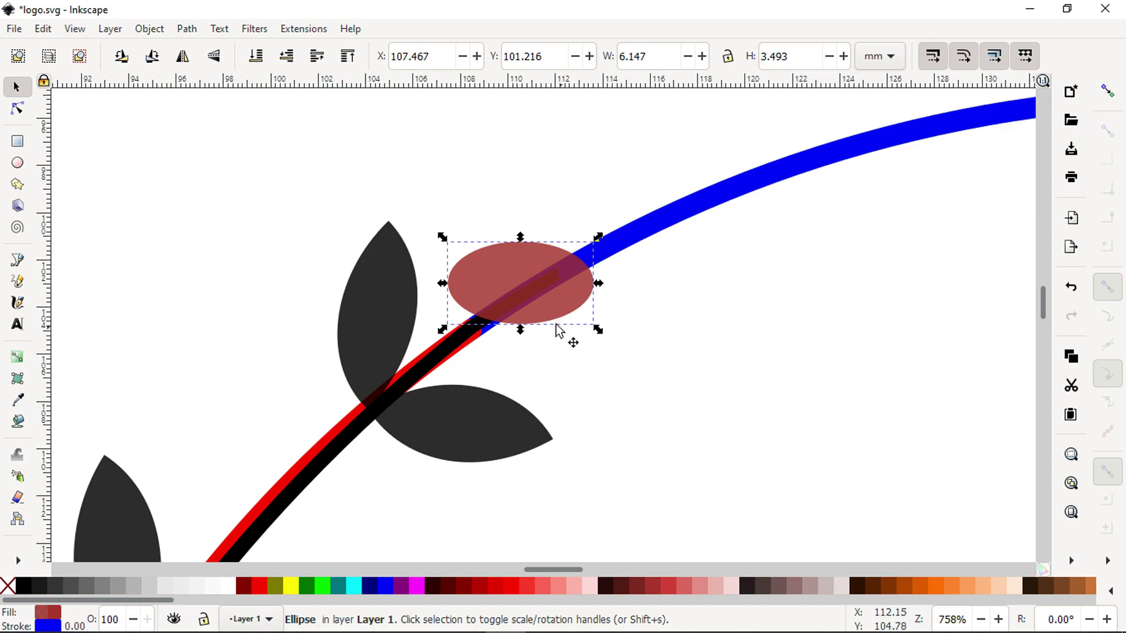
{"action": "left_click_drag", "start_coordinate": [554, 322], "coordinate": [514, 352]}
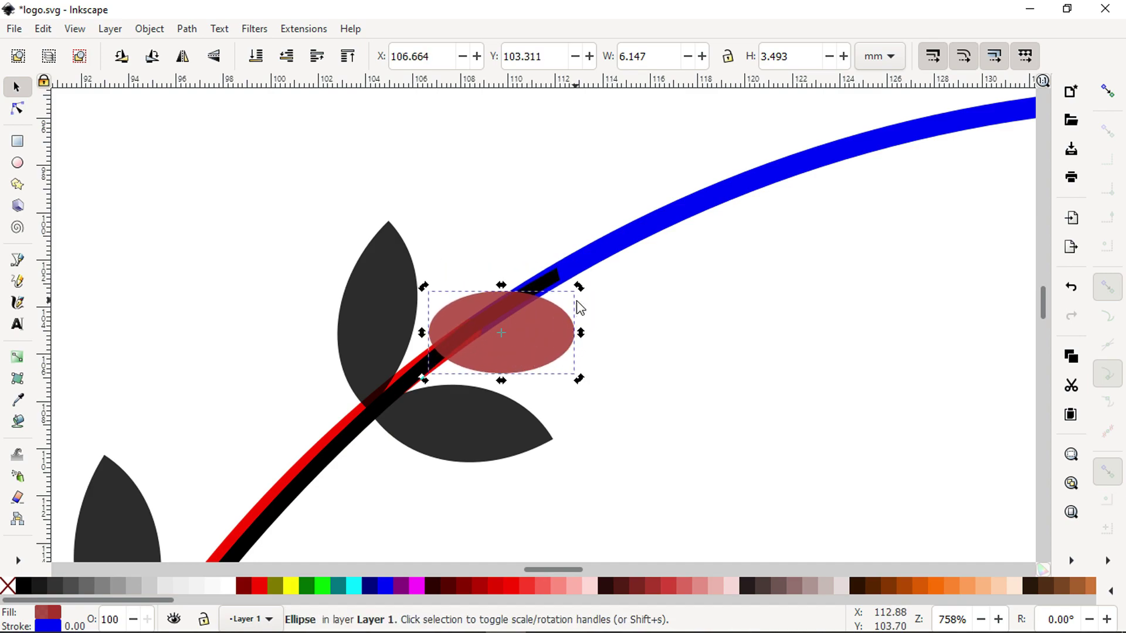
{"action": "key", "text": "shift+s"}
{"action": "left_click_drag", "start_coordinate": [578, 288], "coordinate": [565, 259]}
{"action": "left_click", "coordinate": [555, 234]}
{"action": "left_click_drag", "start_coordinate": [527, 320], "coordinate": [542, 286]}
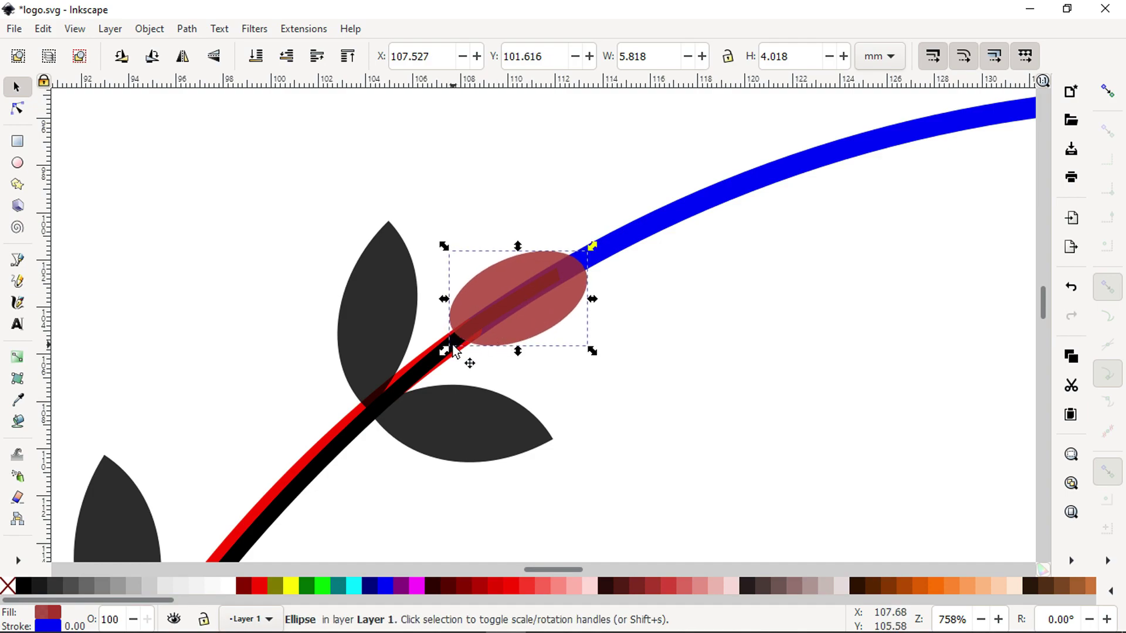
{"action": "left_click_drag", "start_coordinate": [444, 352], "coordinate": [415, 385]}
Subtract the red ellipse from the black stem with Path > Difference
{"action": "left_click", "coordinate": [325, 463], "text": "shift"}
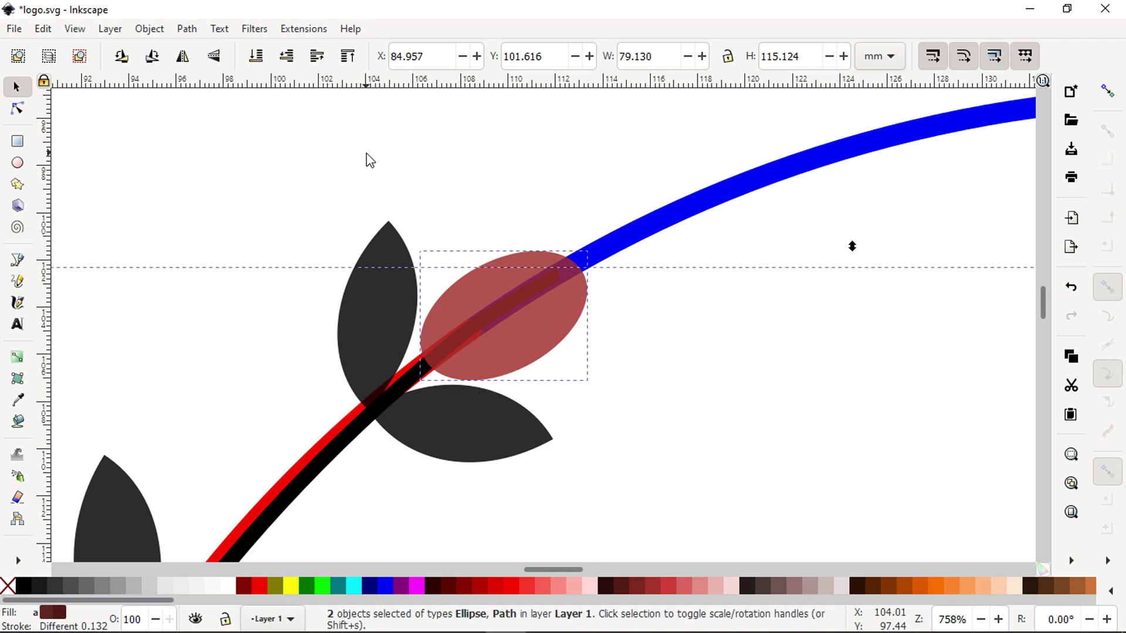
{"action": "left_click", "coordinate": [195, 29]}
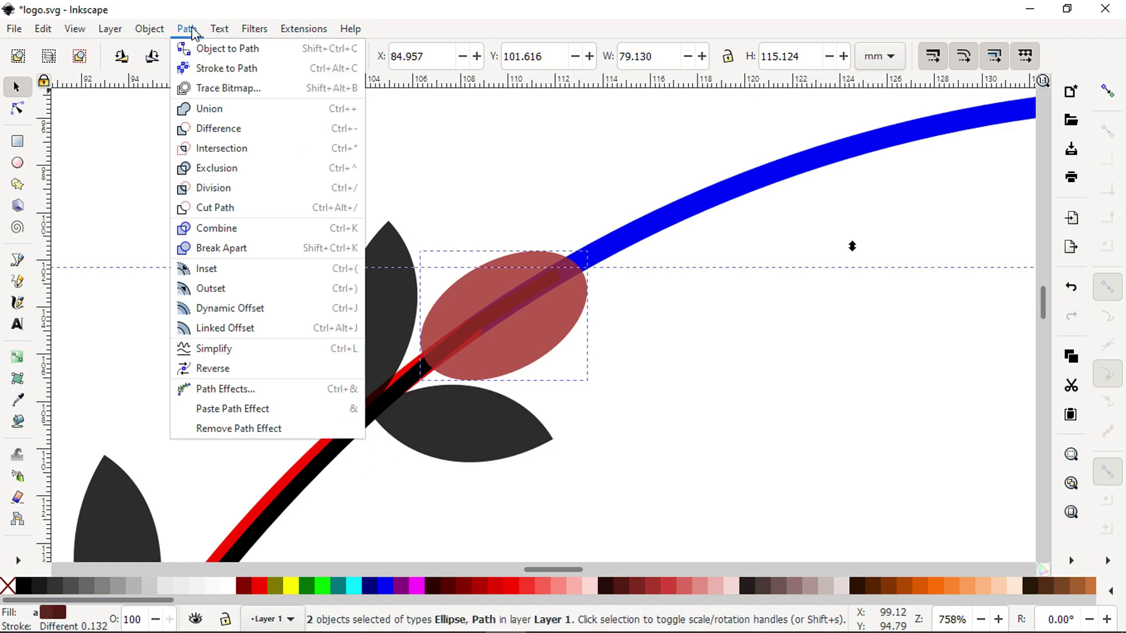
{"action": "left_click", "coordinate": [196, 125]}
{"action": "left_click", "coordinate": [260, 145]}
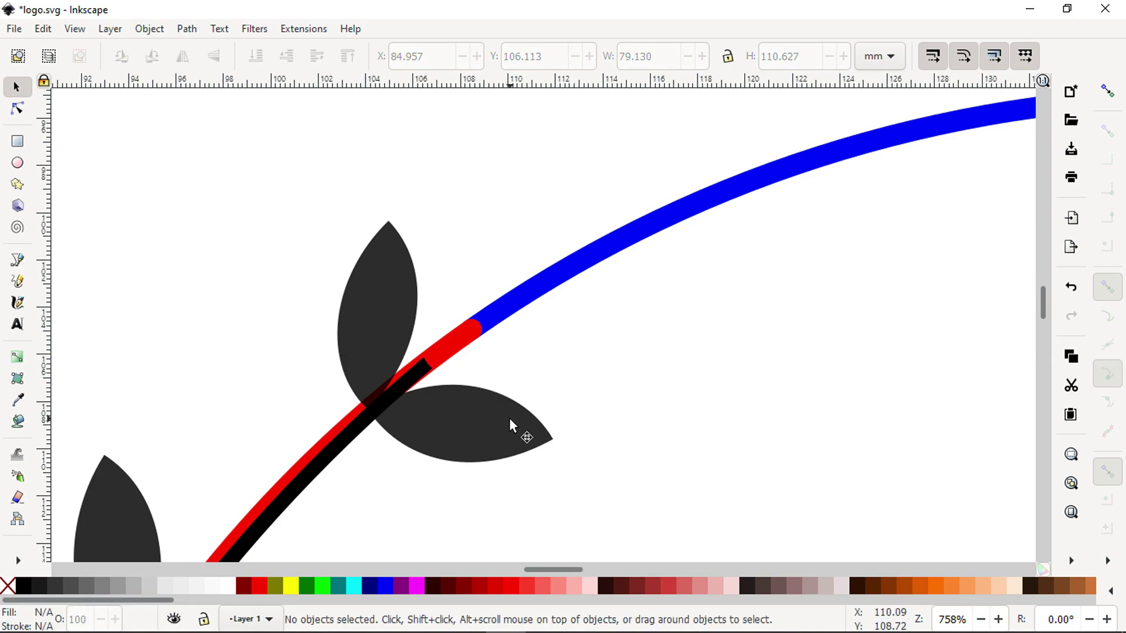
Move the loose leaf closer to the circle's top and zoom in on it
{"action": "scroll", "coordinate": [510, 425], "scroll_direction": "down", "scroll_amount": 3}
{"action": "scroll", "coordinate": [512, 432], "scroll_direction": "down", "scroll_amount": 3}
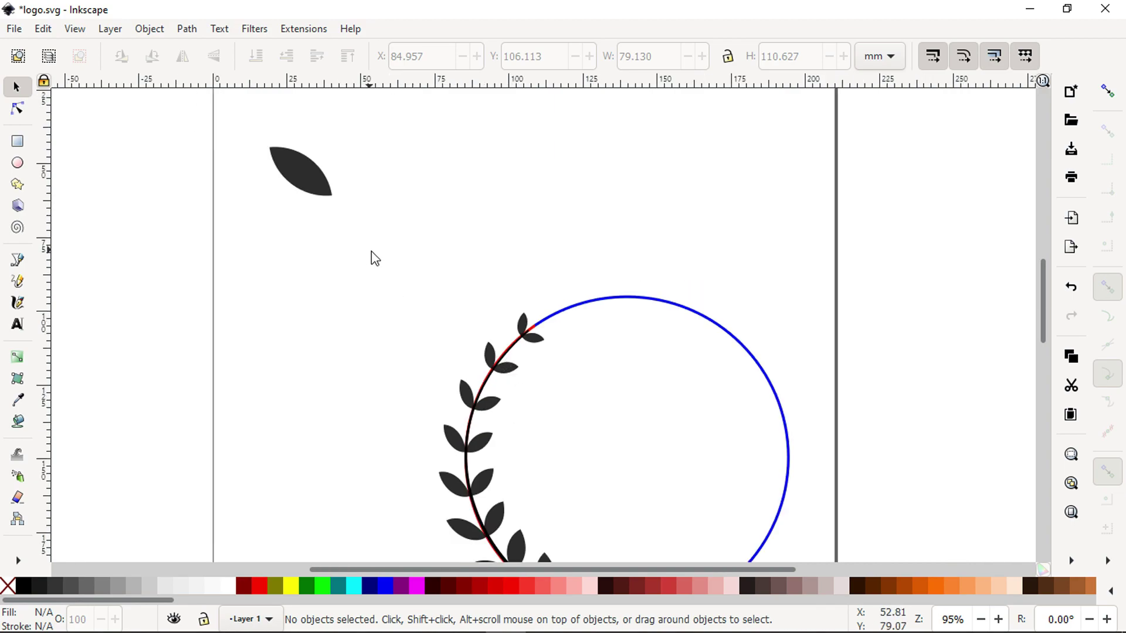
{"action": "left_click_drag", "start_coordinate": [311, 190], "coordinate": [538, 255]}
{"action": "key", "text": "z"}
{"action": "left_click_drag", "start_coordinate": [422, 187], "coordinate": [698, 394]}
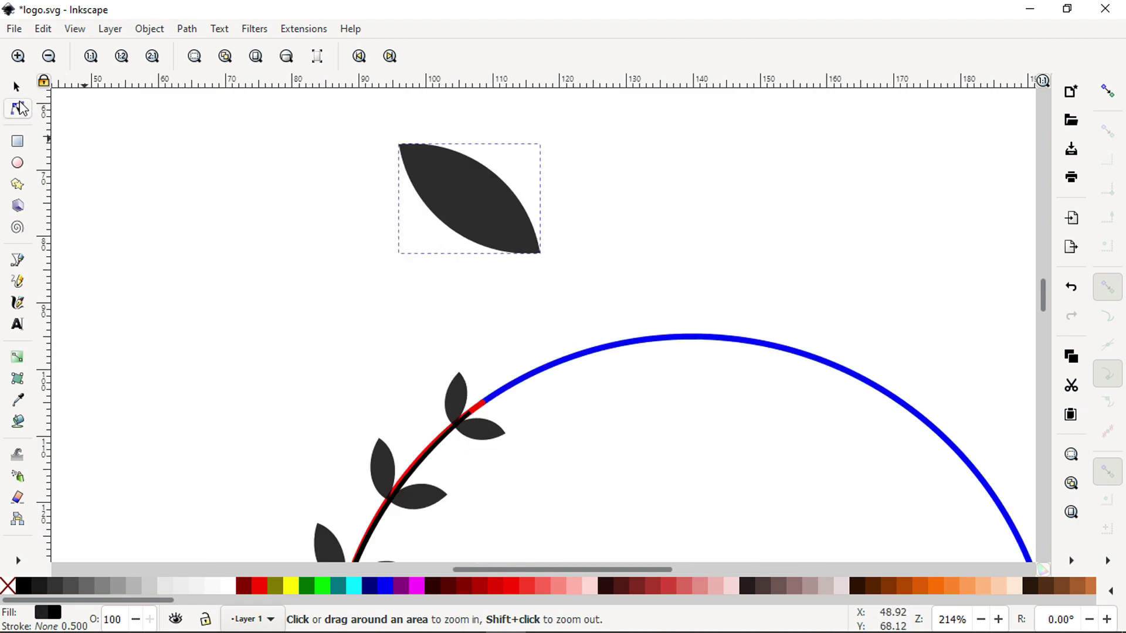
Select the red stem path, nudge it up, and delete it
{"action": "left_click", "coordinate": [16, 87]}
{"action": "left_click", "coordinate": [83, 211]}
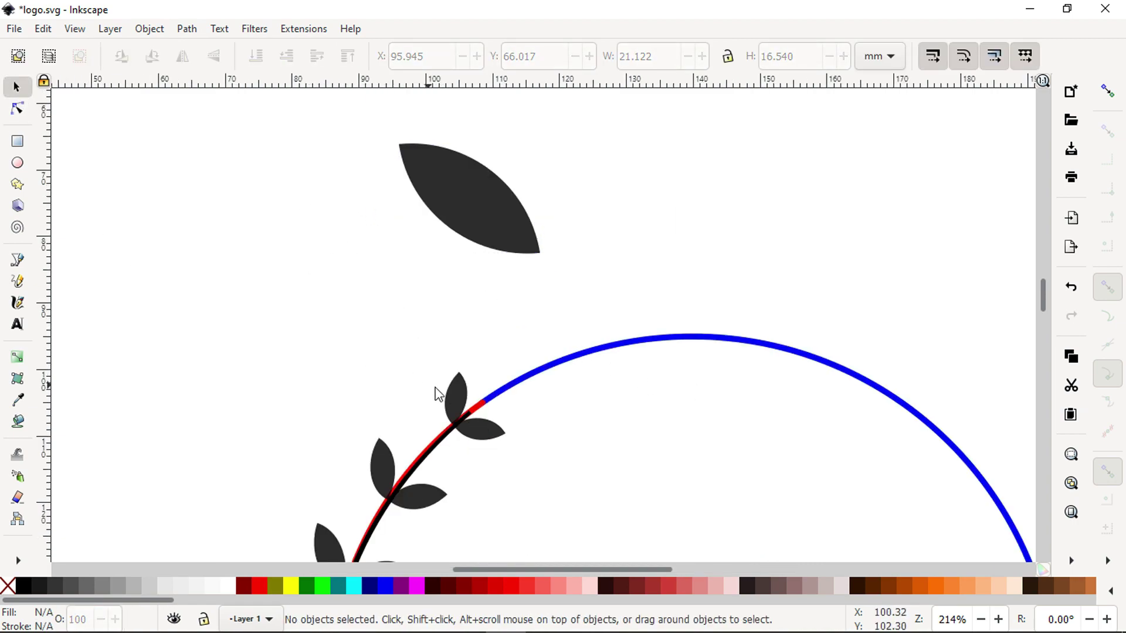
{"action": "left_click", "coordinate": [484, 411]}
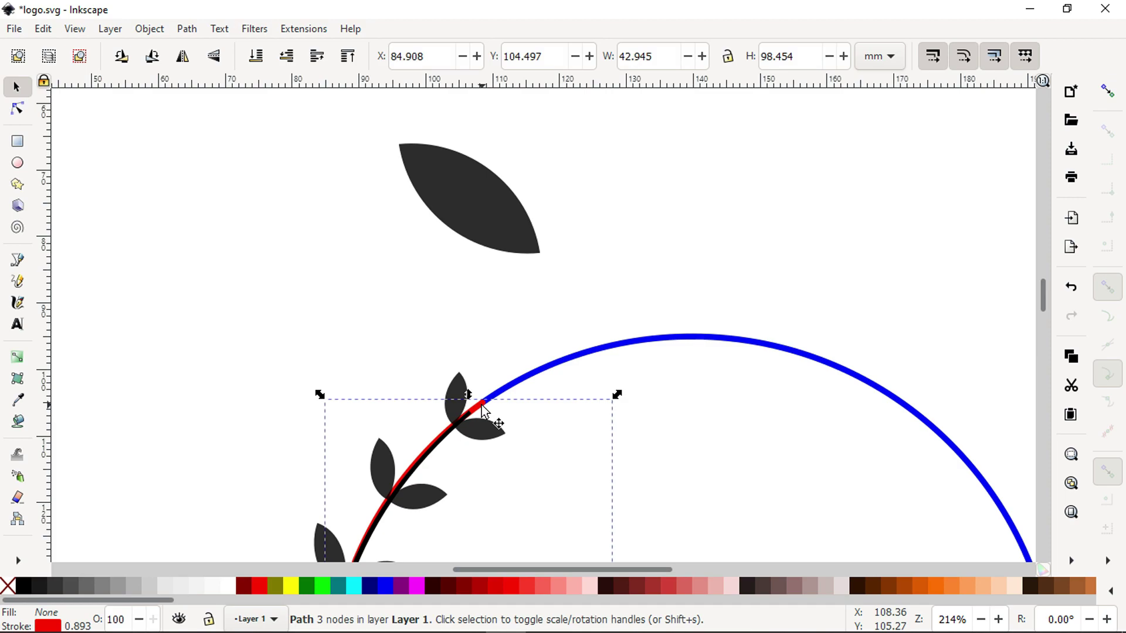
{"action": "left_click_drag", "start_coordinate": [483, 412], "coordinate": [249, 242]}
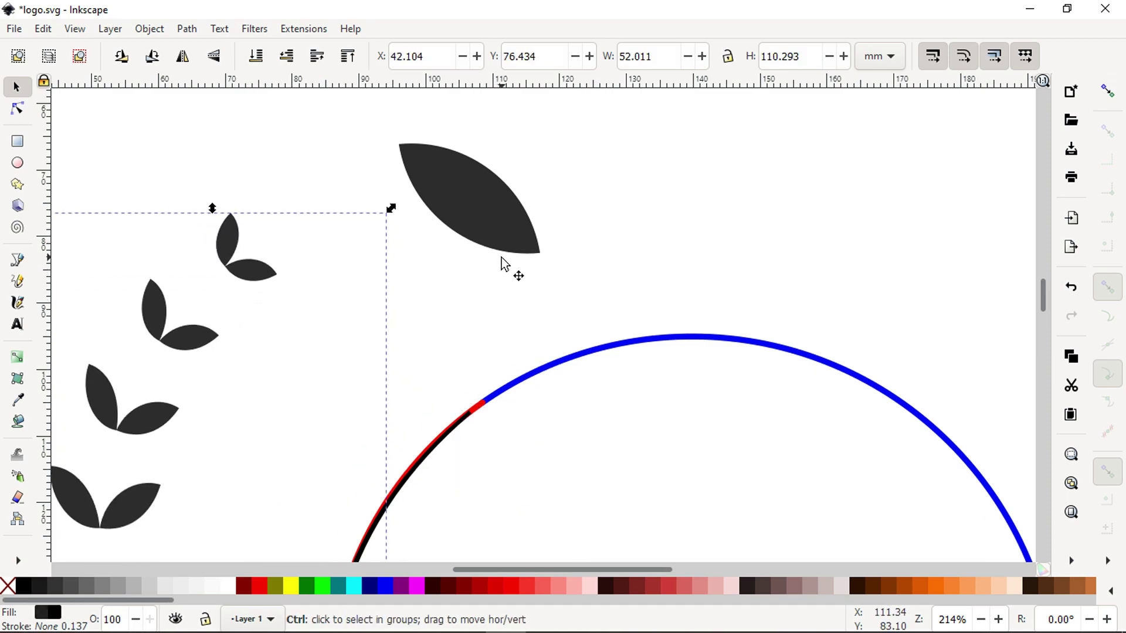
{"action": "key", "text": "ctrl+z"}
{"action": "left_click", "coordinate": [560, 337]}
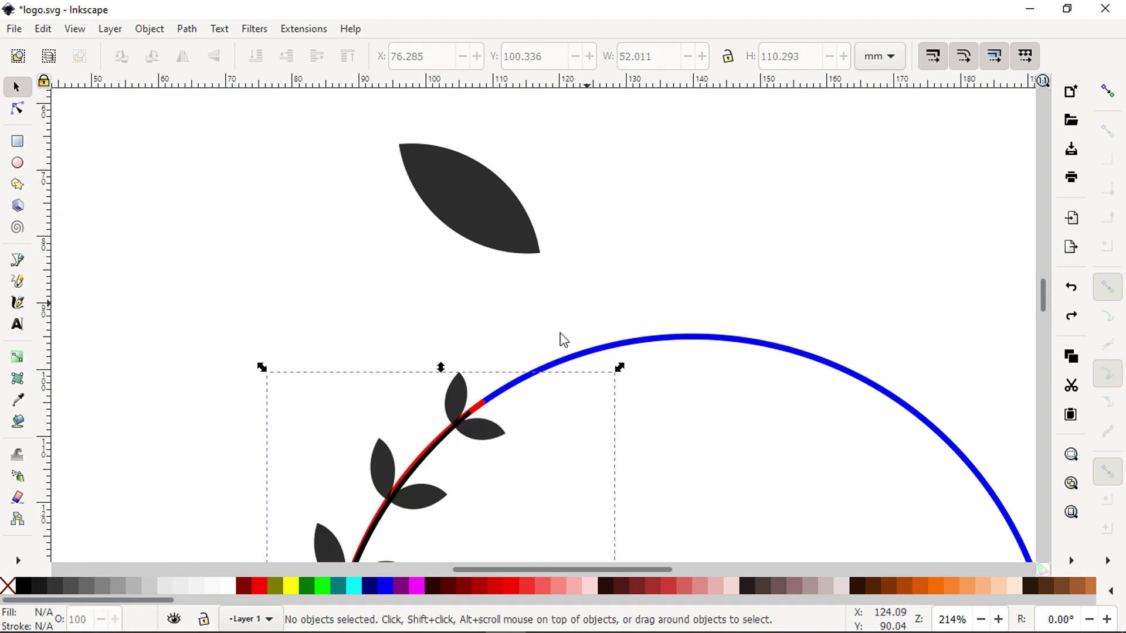
{"action": "left_click", "coordinate": [483, 402]}
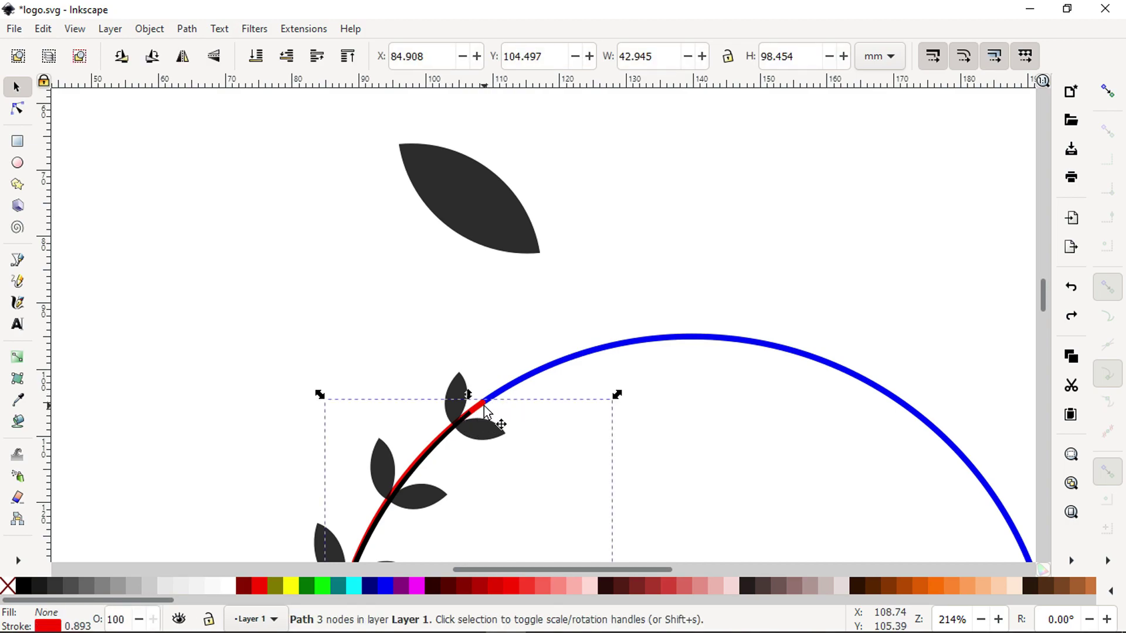
{"action": "key", "text": "Up"}
{"action": "key", "text": "Up"}
{"action": "key", "text": "Up"}
{"action": "key", "text": "Up"}
{"action": "key", "text": "Up"}
{"action": "key", "text": "Up"}
{"action": "key", "text": "Up"}
{"action": "key", "text": "Up"}
{"action": "key", "text": "Up"}
{"action": "key", "text": "Up"}
{"action": "key", "text": "Up"}
{"action": "key", "text": "Up"}
{"action": "key", "text": "Up"}
{"action": "key", "text": "Up"}
{"action": "key", "text": "Up"}
{"action": "key", "text": "Up"}
{"action": "key", "text": "Up"}
{"action": "key", "text": "Up"}
{"action": "key", "text": "Up"}
{"action": "key", "text": "Up"}
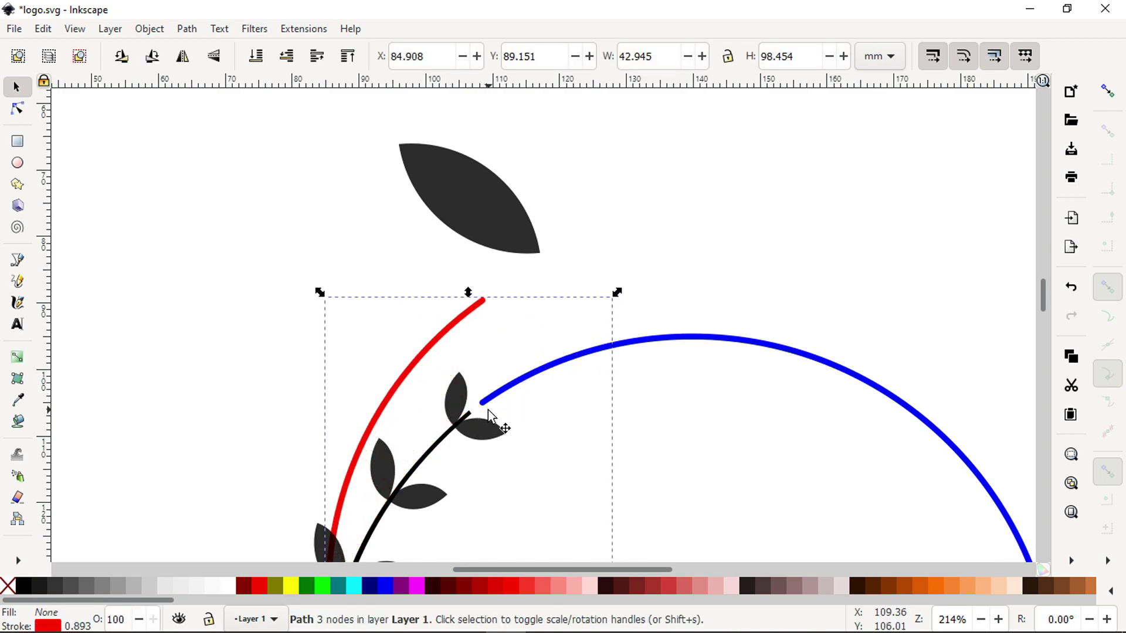
{"action": "key", "text": "Delete"}
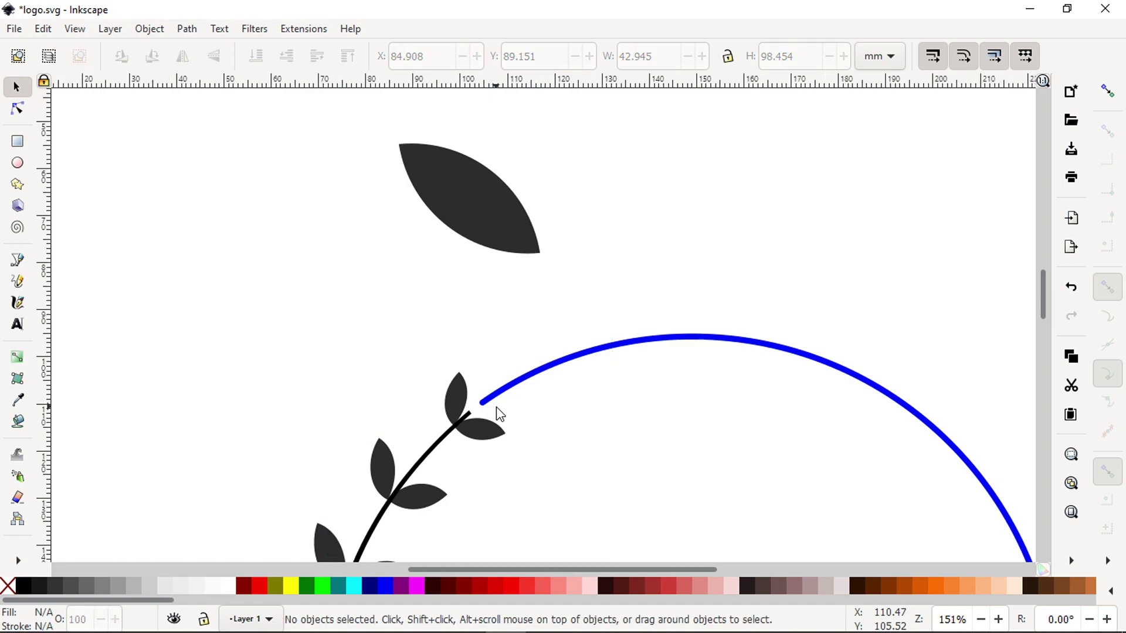
Zoom out, then zoom in on the loose leaf and the branch top
{"action": "key", "text": "minus"}
{"action": "key", "text": "minus"}
{"action": "key", "text": "minus"}
{"action": "key", "text": "minus"}
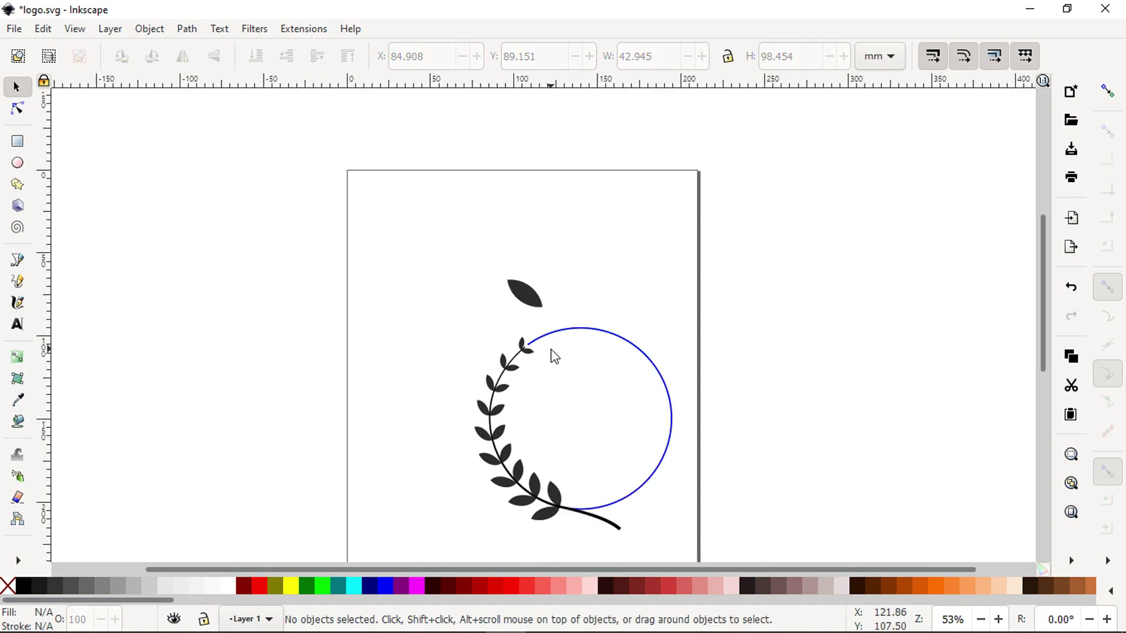
{"action": "key", "text": "z"}
{"action": "left_click_drag", "start_coordinate": [469, 253], "coordinate": [669, 390]}
Rotate the loose leaf 90° and move it onto the blue arc's end
{"action": "left_click", "coordinate": [16, 86]}
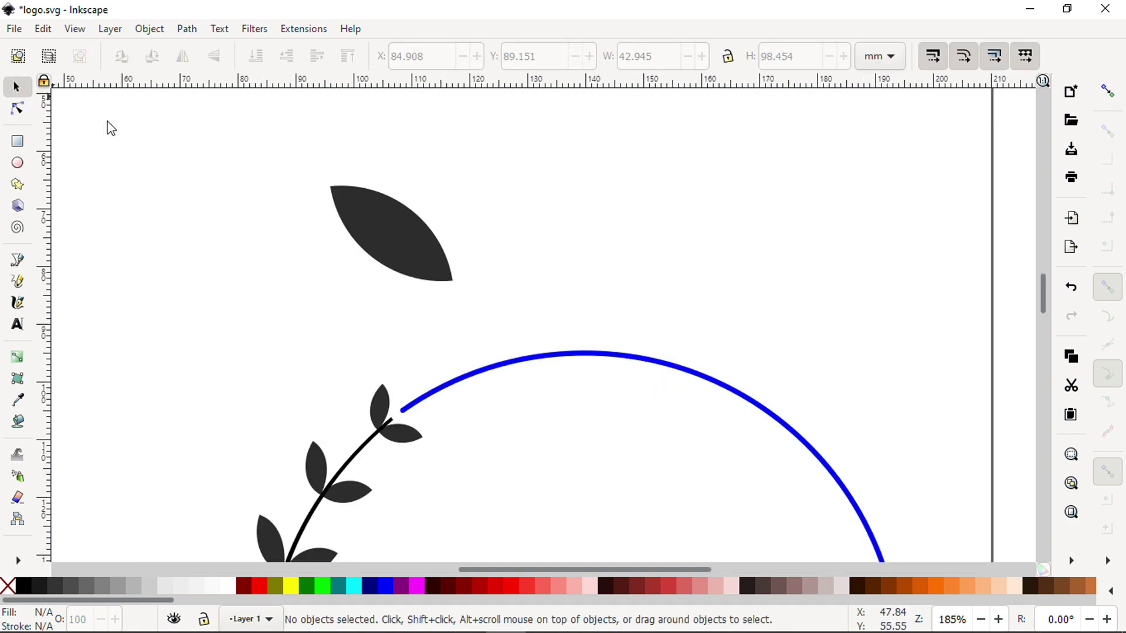
{"action": "left_click", "coordinate": [431, 239]}
{"action": "left_click", "coordinate": [440, 246]}
{"action": "left_click_drag", "start_coordinate": [458, 183], "coordinate": [440, 296]}
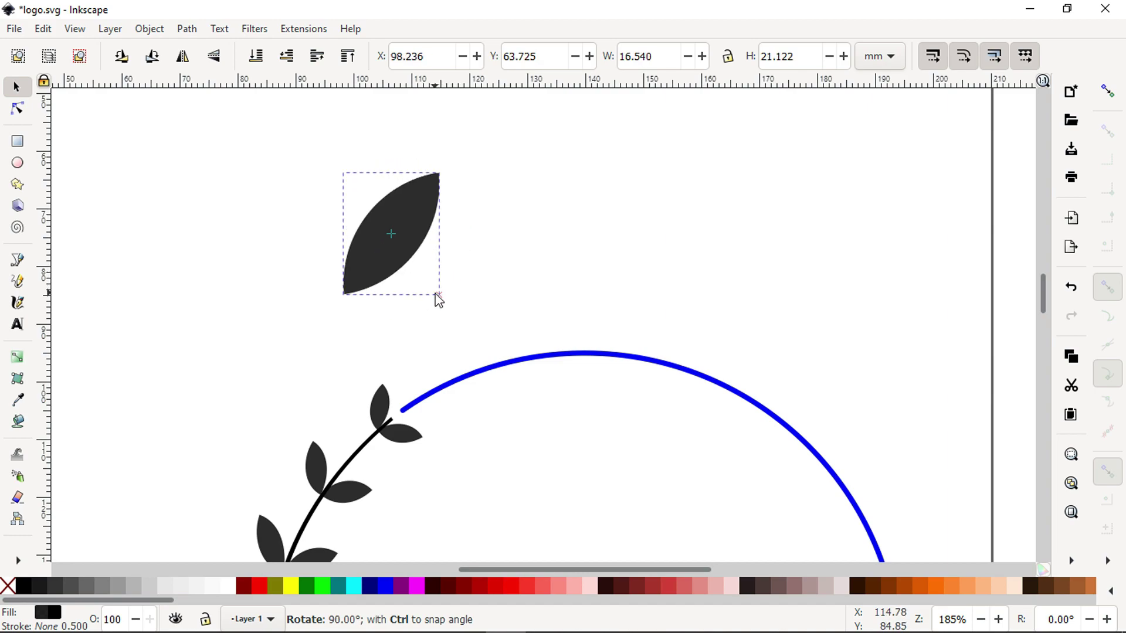
{"action": "left_click_drag", "start_coordinate": [406, 240], "coordinate": [475, 346]}
Shrink the leaf to about 27% and position it at the branch tip (X 106.153, Y 102.050)
{"action": "key", "text": "z"}
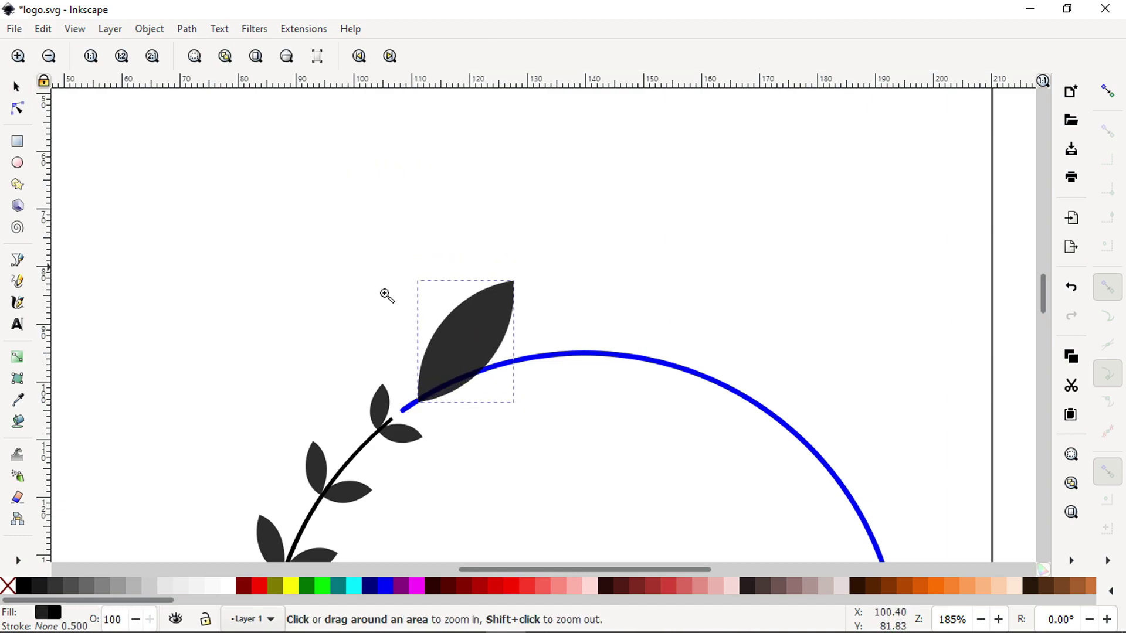
{"action": "left_click_drag", "start_coordinate": [346, 271], "coordinate": [551, 360]}
{"action": "left_click", "coordinate": [18, 88]}
{"action": "left_click_drag", "start_coordinate": [508, 272], "coordinate": [392, 399]}
{"action": "key", "text": "z"}
{"action": "left_click_drag", "start_coordinate": [269, 380], "coordinate": [470, 520]}
{"action": "left_click", "coordinate": [17, 88]}
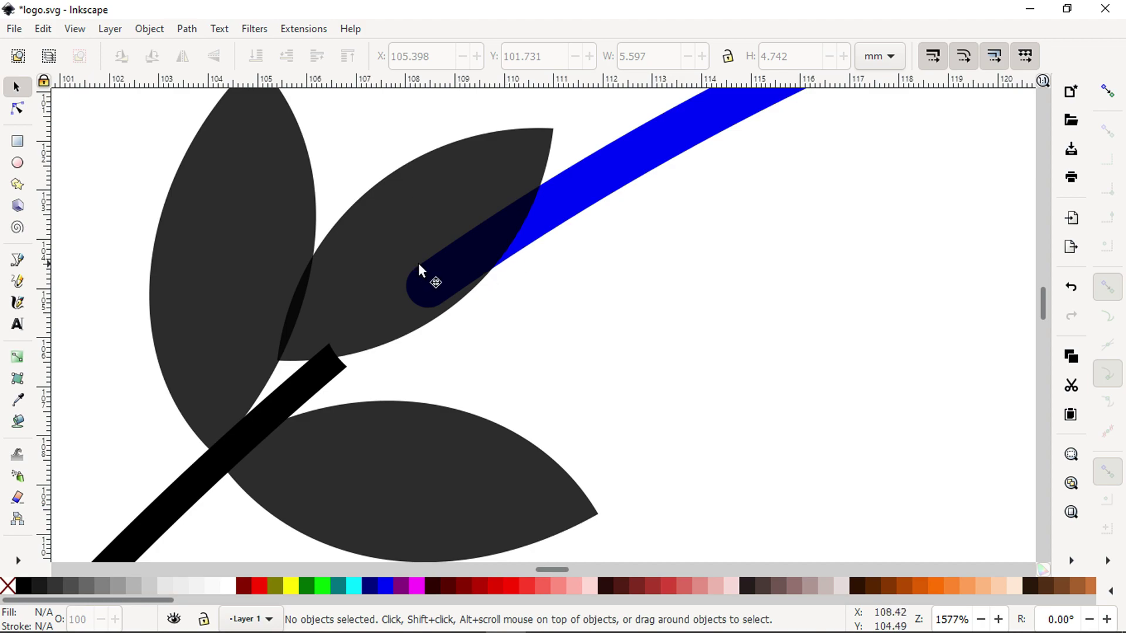
{"action": "left_click_drag", "start_coordinate": [375, 275], "coordinate": [409, 290]}
Zoom out and deselect to review the whole wreath
{"action": "key", "text": "minus"}
{"action": "key", "text": "minus"}
{"action": "key", "text": "minus"}
{"action": "key", "text": "minus"}
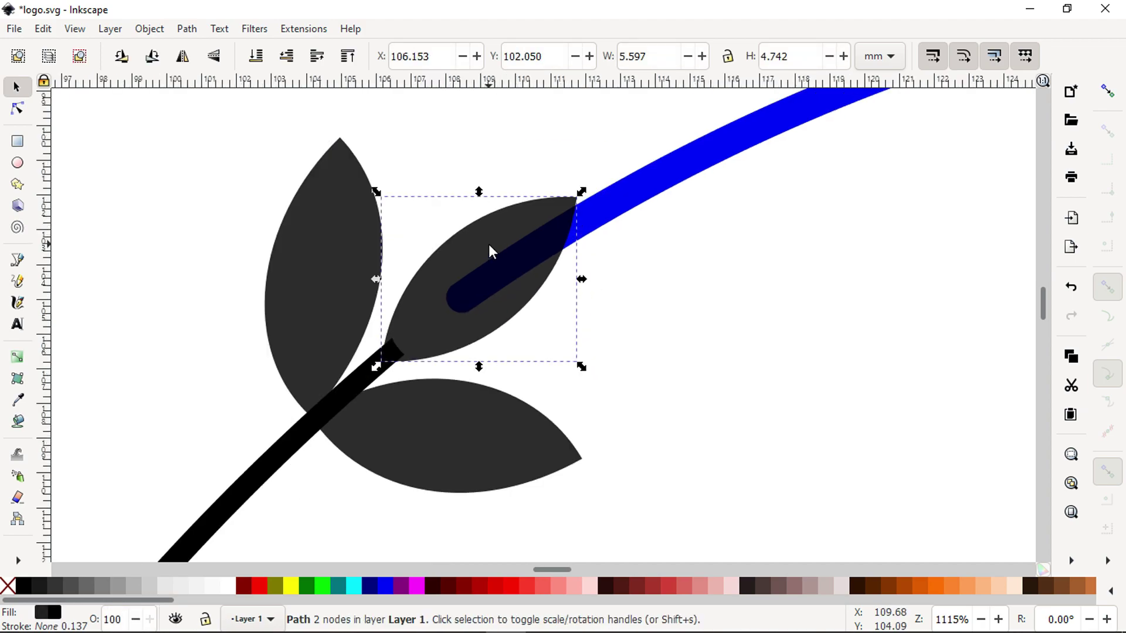
{"action": "key", "text": "minus"}
{"action": "key", "text": "minus"}
{"action": "key", "text": "minus"}
{"action": "key", "text": "minus"}
{"action": "left_click", "coordinate": [1005, 326]}
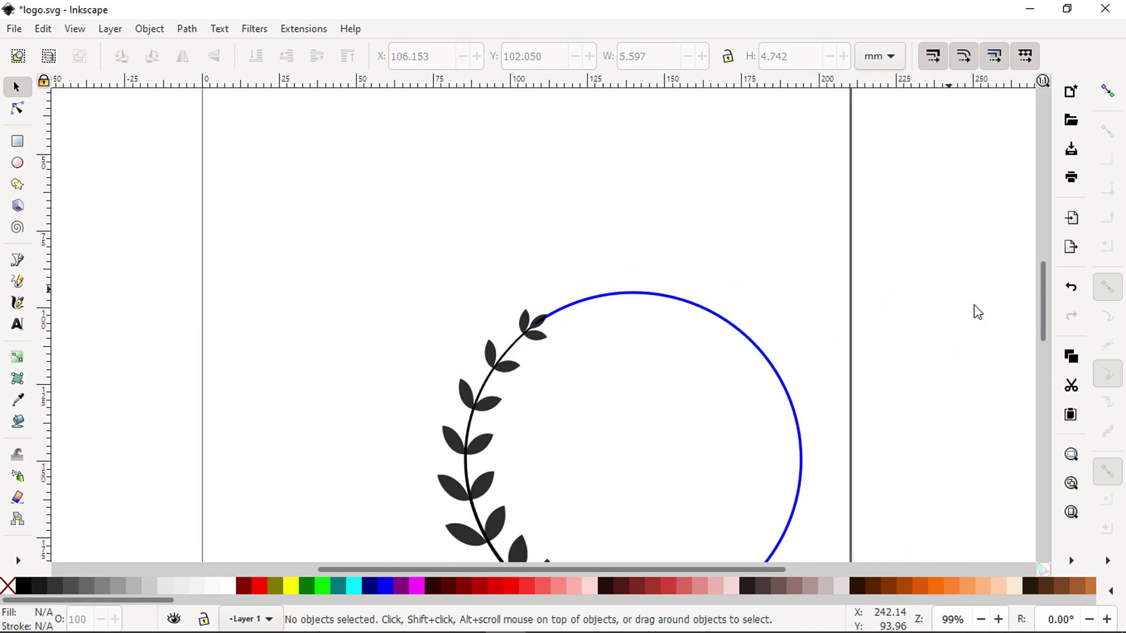
{"action": "left_click_drag", "start_coordinate": [1041, 310], "coordinate": [1040, 336]}
{"action": "left_click_drag", "start_coordinate": [664, 572], "coordinate": [782, 568]}
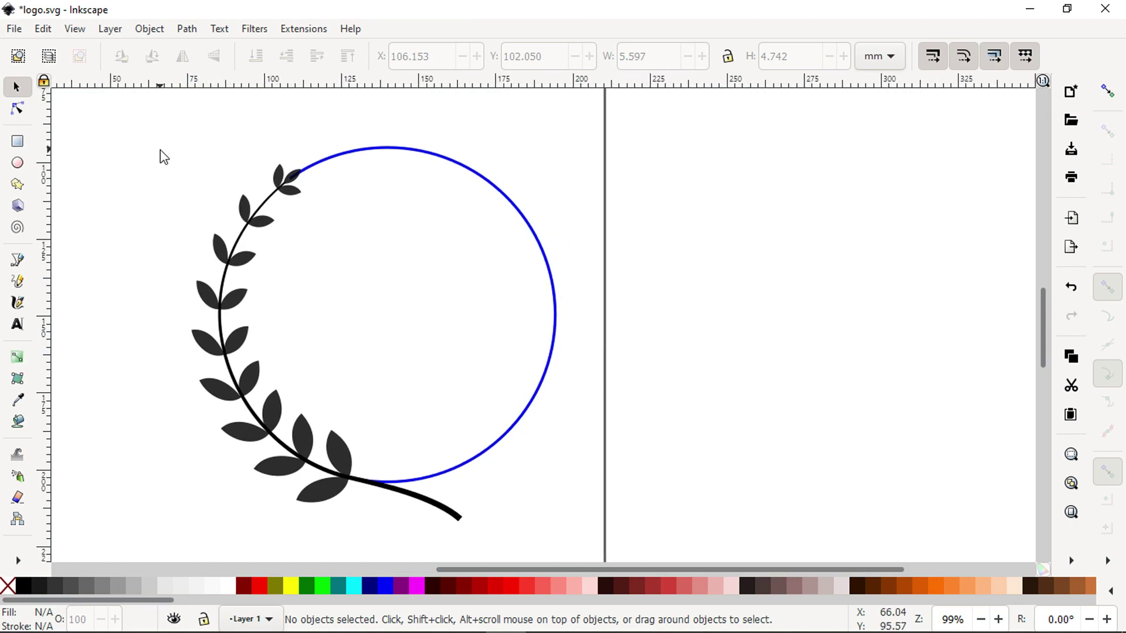
Union the stem and leaf paths into a single branch shape
{"action": "left_click_drag", "start_coordinate": [160, 150], "coordinate": [499, 543]}
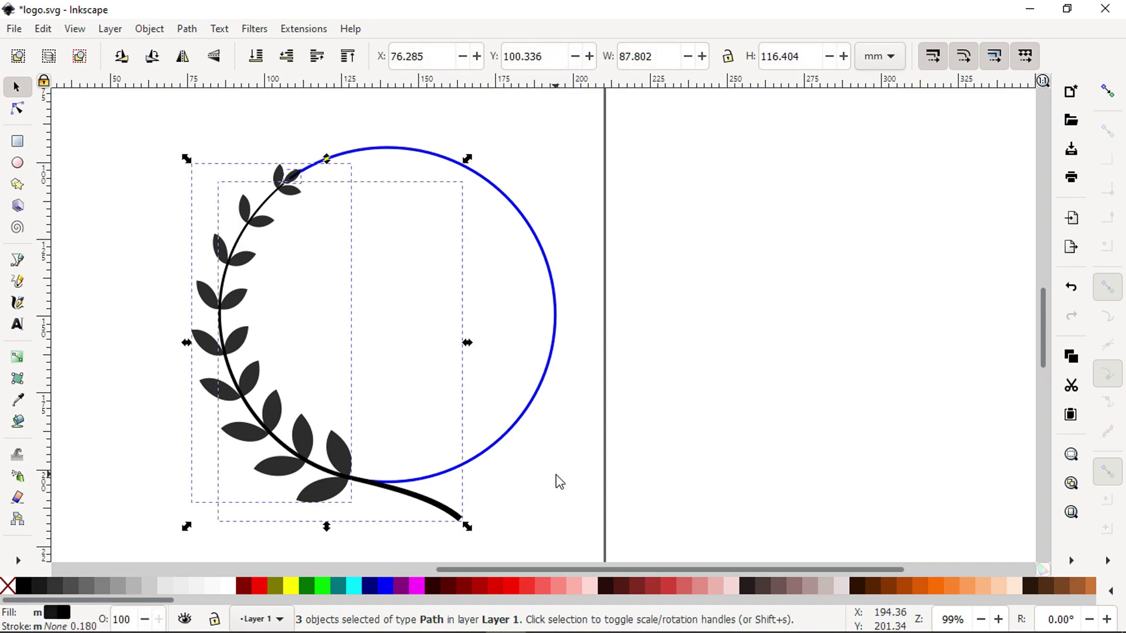
{"action": "left_click", "coordinate": [187, 29]}
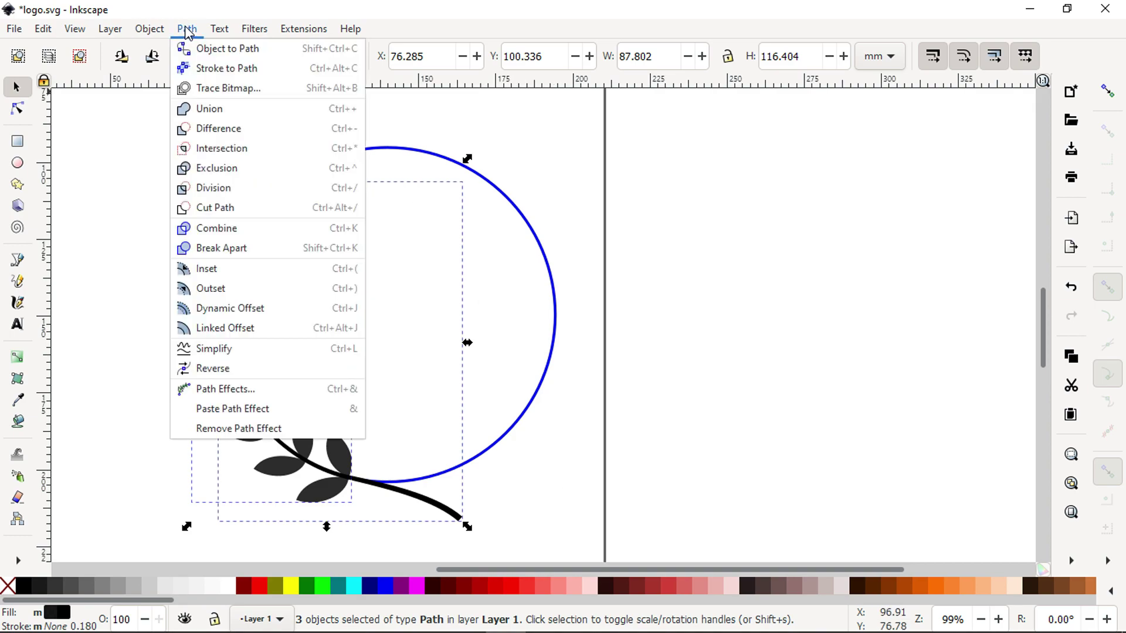
{"action": "left_click", "coordinate": [190, 109]}
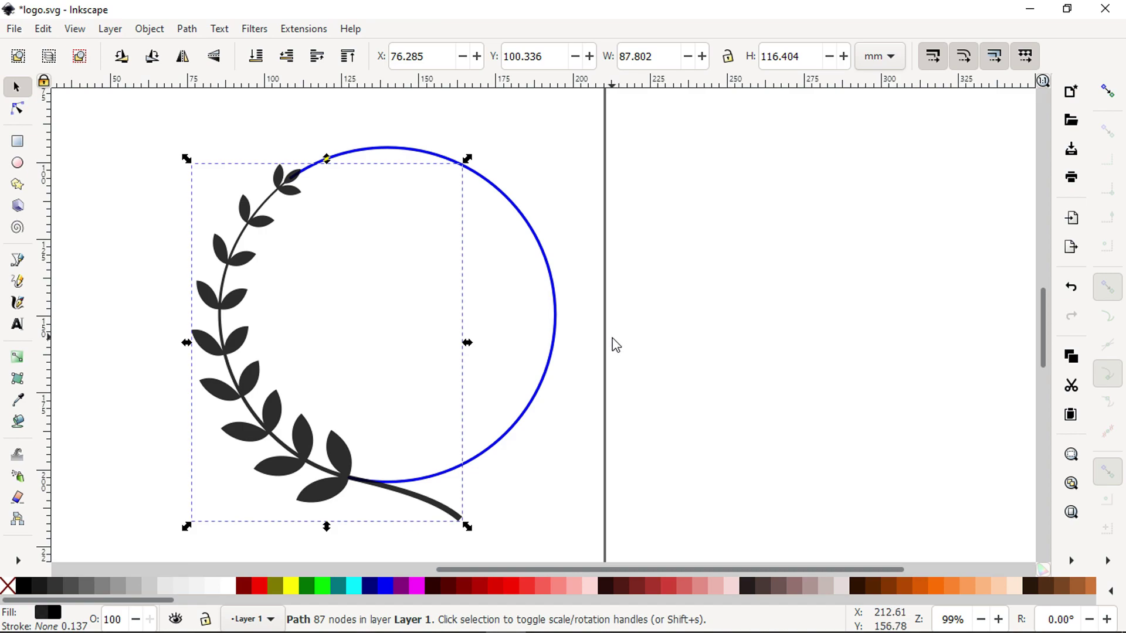
{"action": "left_click", "coordinate": [588, 371]}
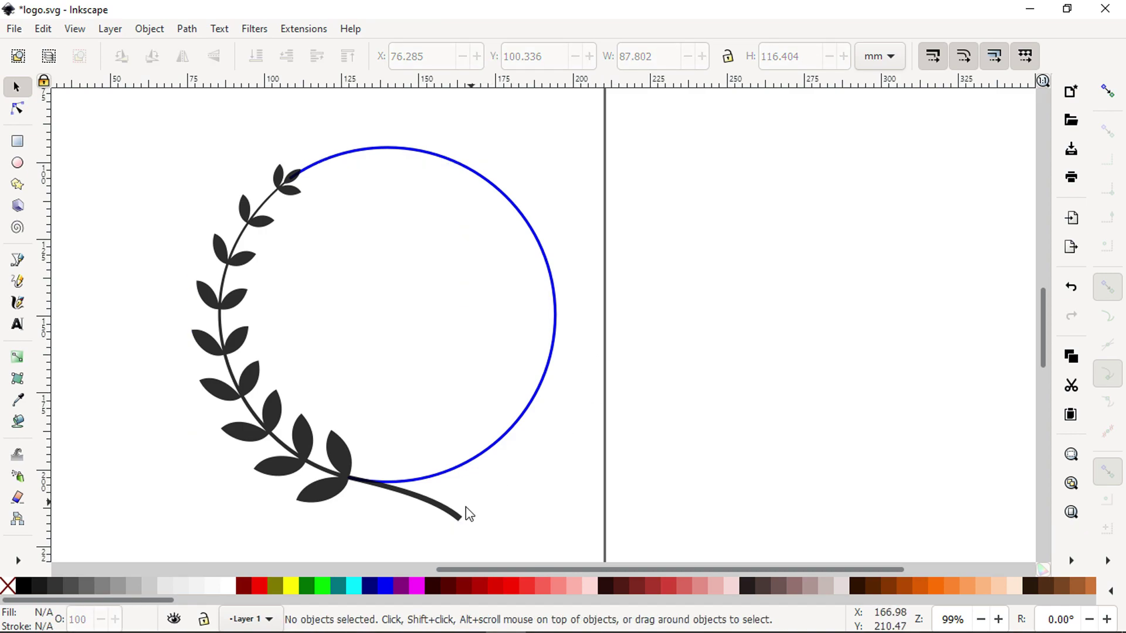
{"action": "left_click", "coordinate": [454, 518]}
{"action": "left_click_drag", "start_coordinate": [458, 520], "coordinate": [387, 537]}
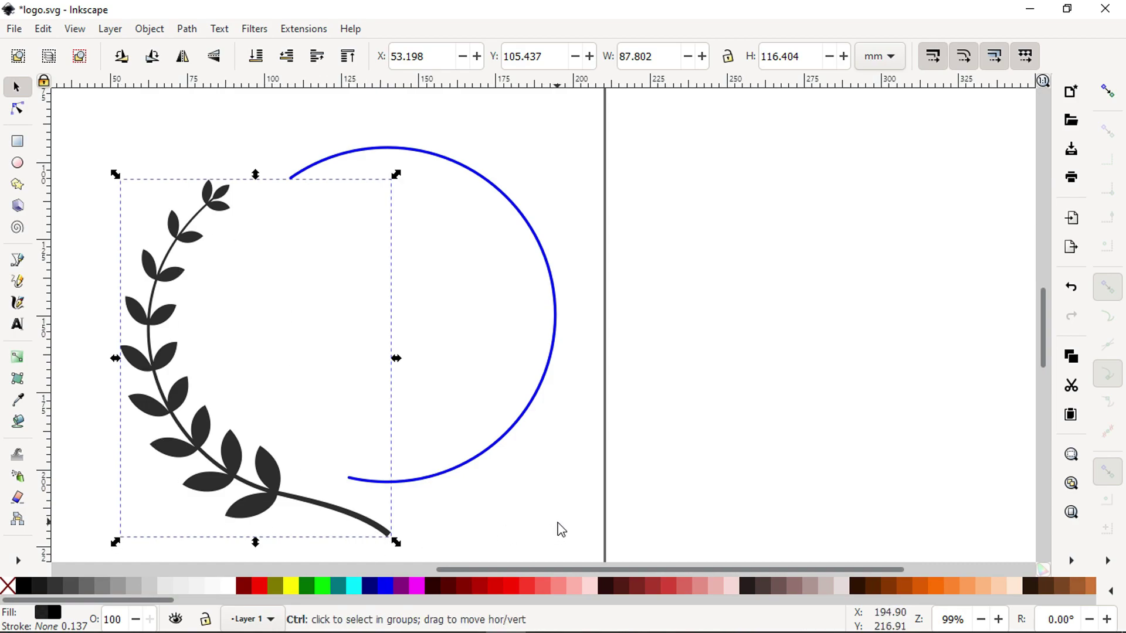
{"action": "key", "text": "ctrl+z"}
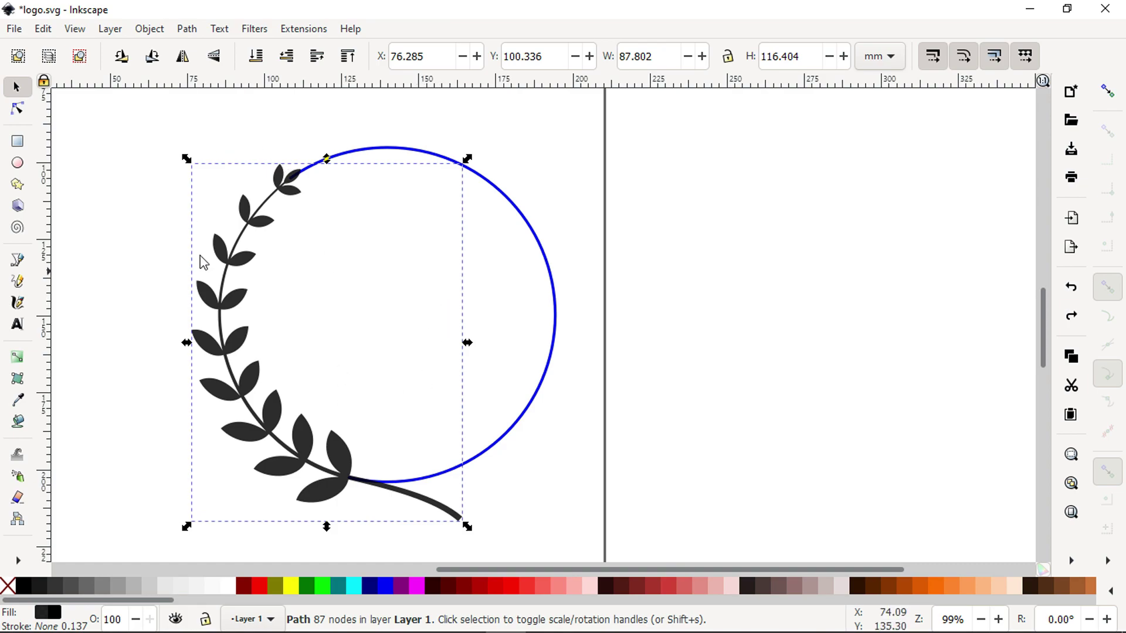
Set the branch fill to fully opaque black, alpha 100 (RGBA 000000ff)
{"action": "left_click", "coordinate": [150, 29]}
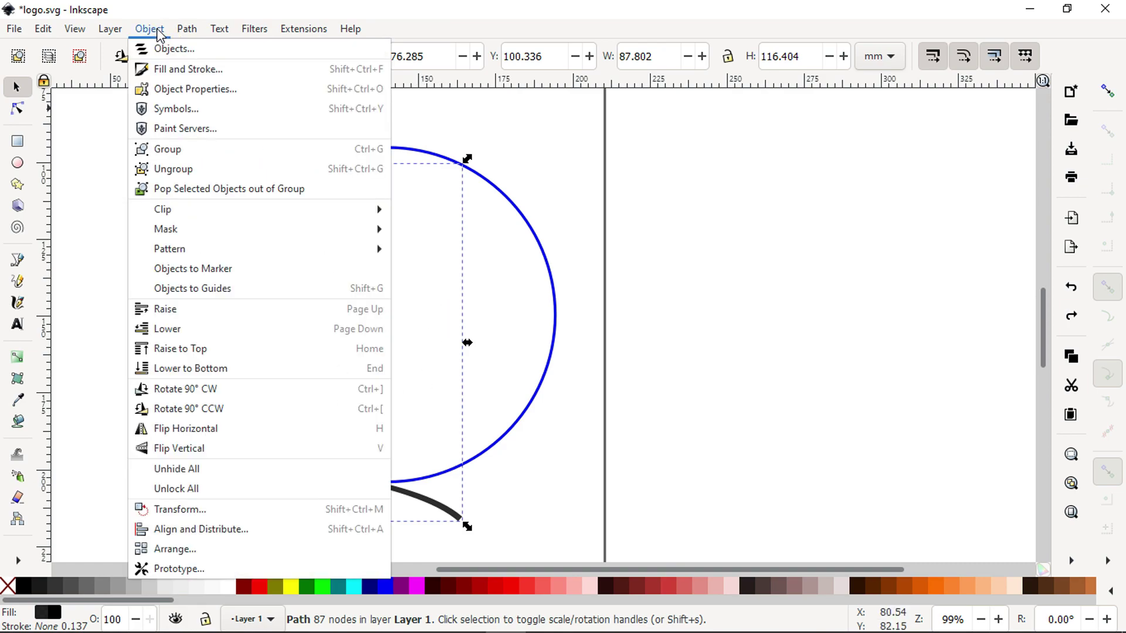
{"action": "left_click", "coordinate": [163, 70]}
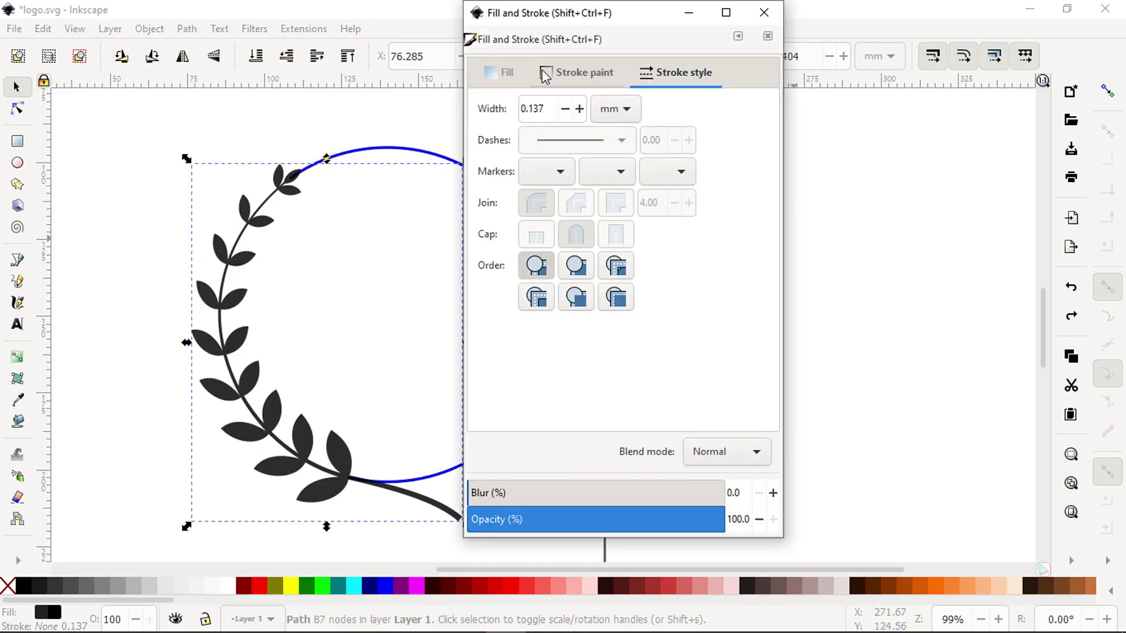
{"action": "left_click", "coordinate": [505, 75]}
{"action": "left_click_drag", "start_coordinate": [613, 27], "coordinate": [787, 39]}
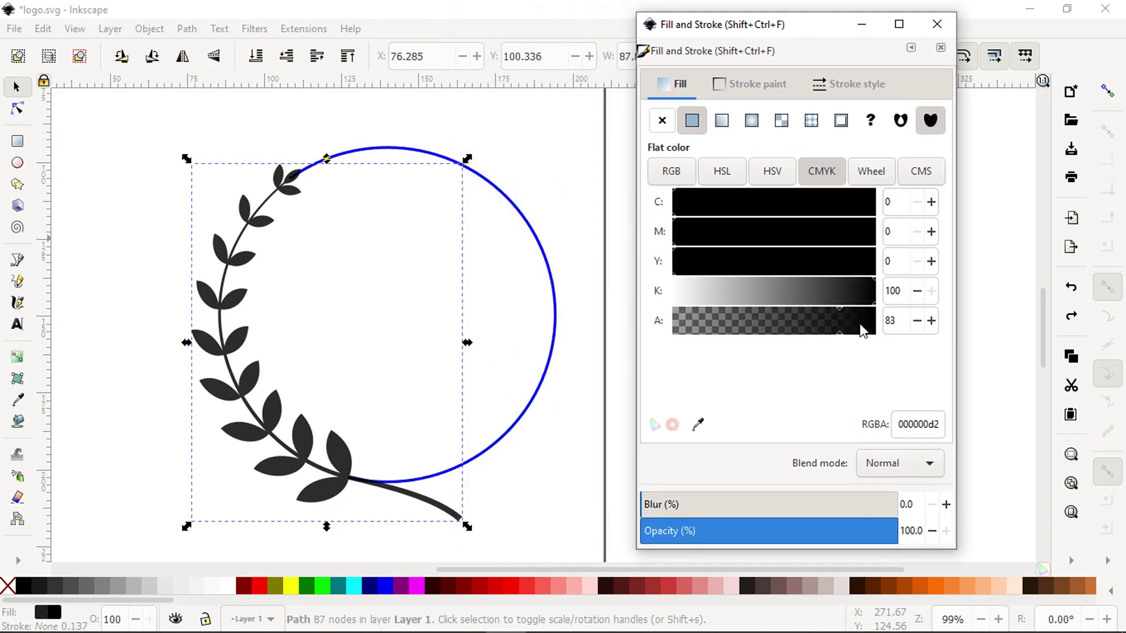
{"action": "left_click_drag", "start_coordinate": [859, 326], "coordinate": [894, 331]}
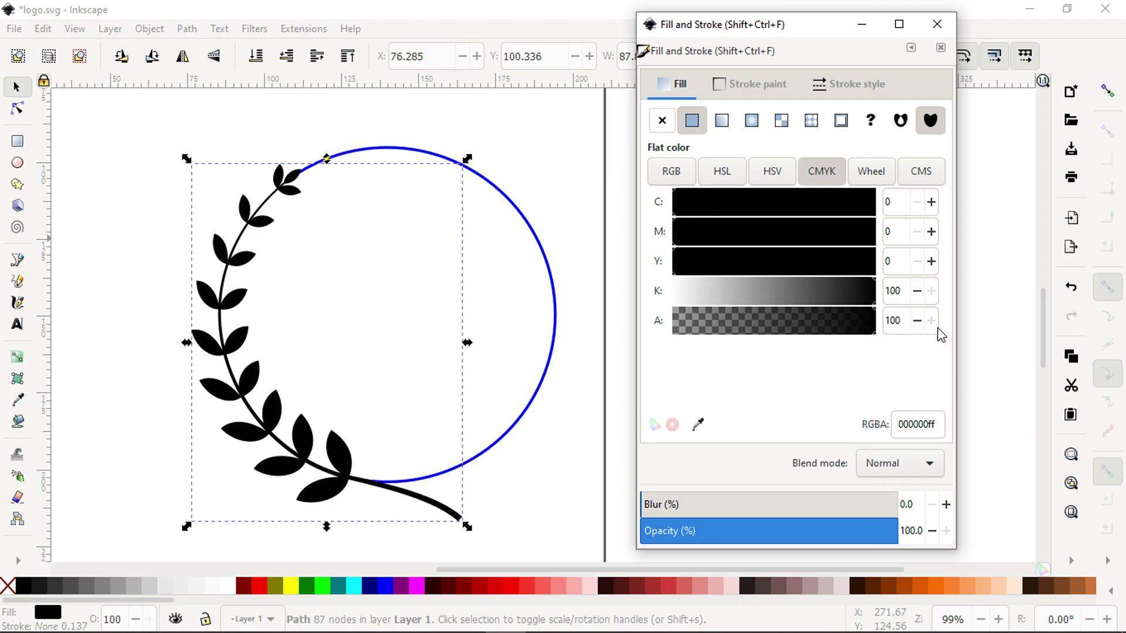
{"action": "left_click", "coordinate": [937, 24]}
Save logo.svg with Ctrl+S
{"action": "left_click", "coordinate": [591, 466]}
{"action": "key", "text": "ctrl+s"}
{"action": "left_click", "coordinate": [442, 508]}
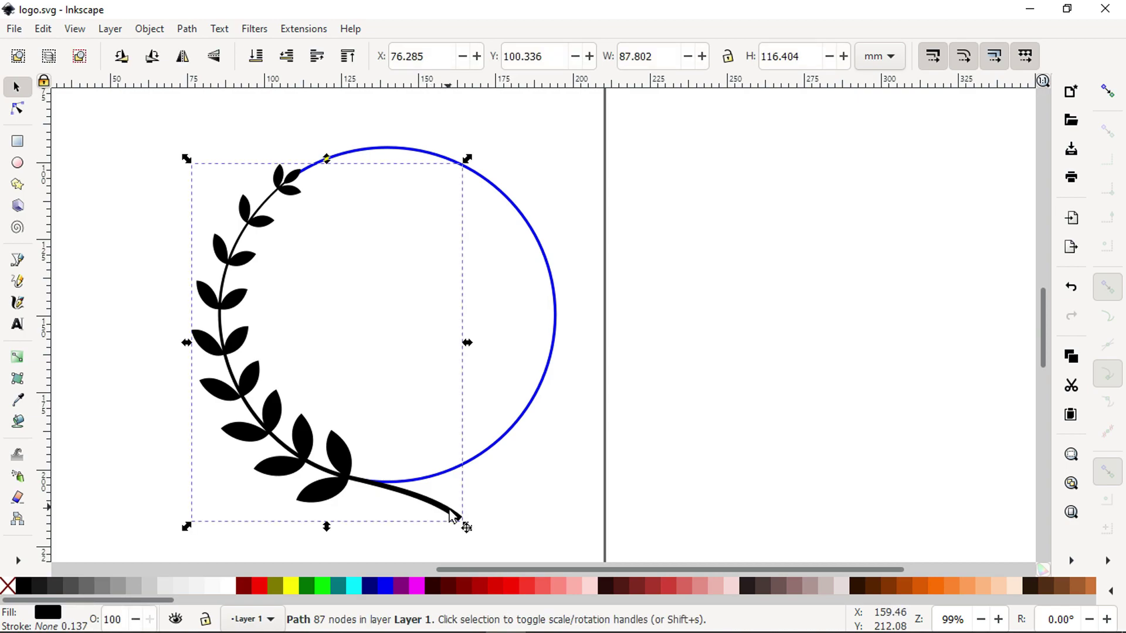
Duplicate the leafy branch
{"action": "key", "text": "ctrl"}
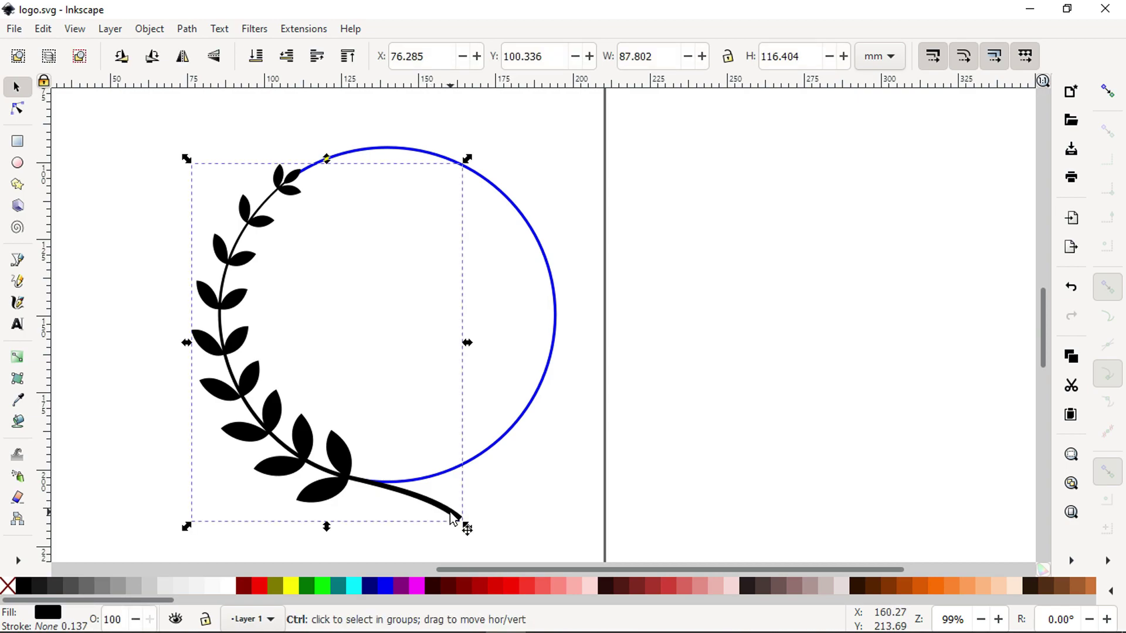
{"action": "key", "text": "ctrl+d"}
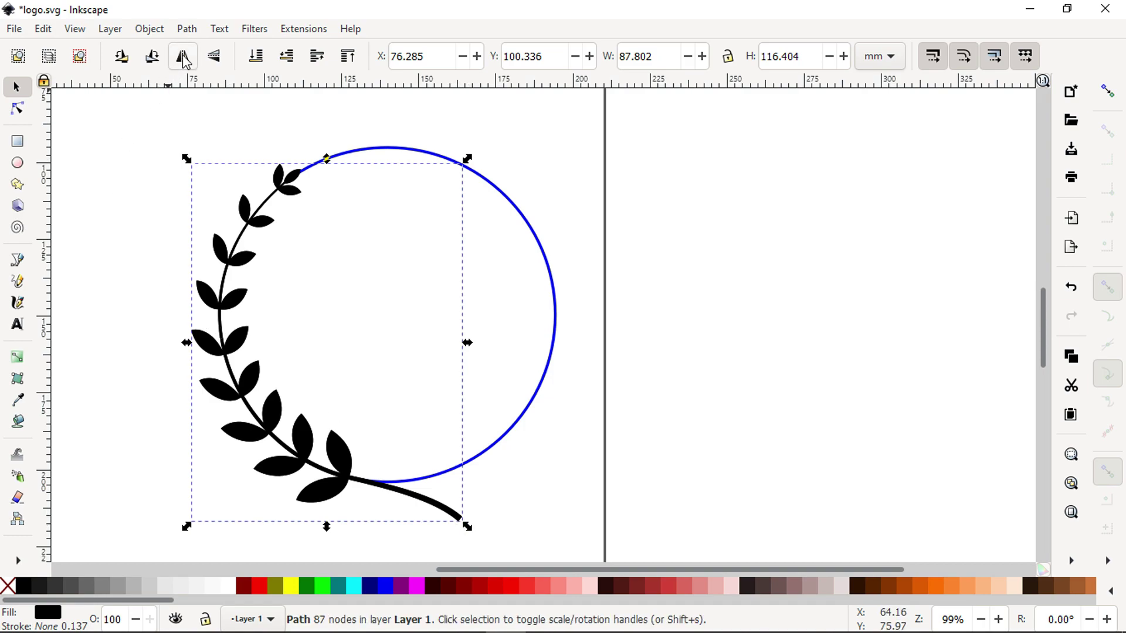
{"action": "left_click", "coordinate": [513, 440]}
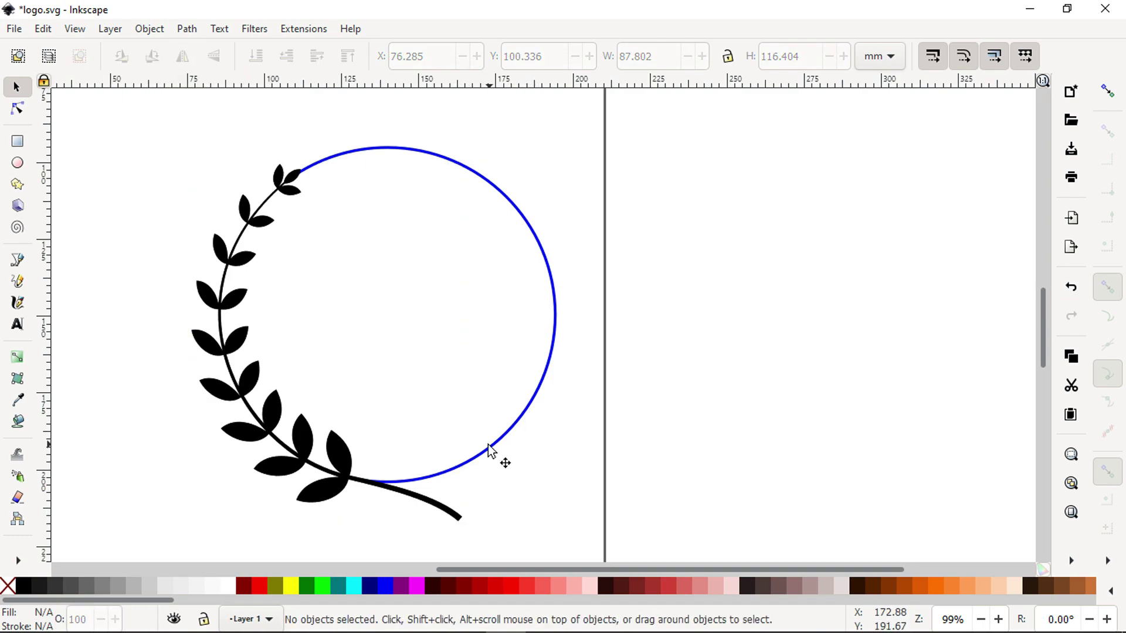
{"action": "left_click", "coordinate": [439, 510]}
{"action": "right_click", "coordinate": [439, 513]}
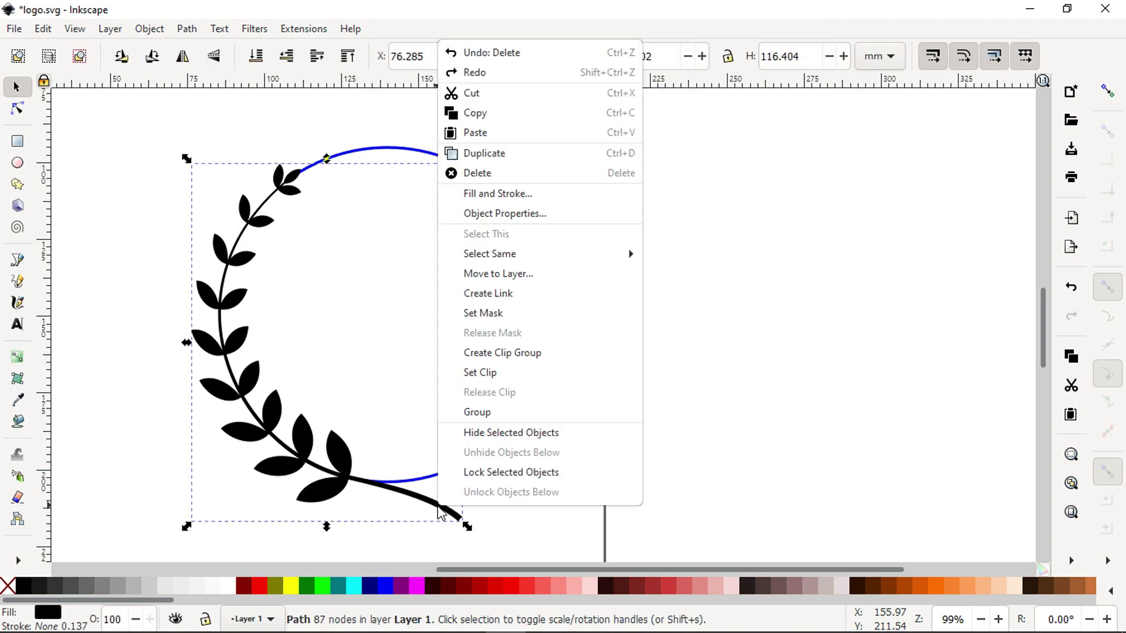
{"action": "left_click", "coordinate": [484, 154]}
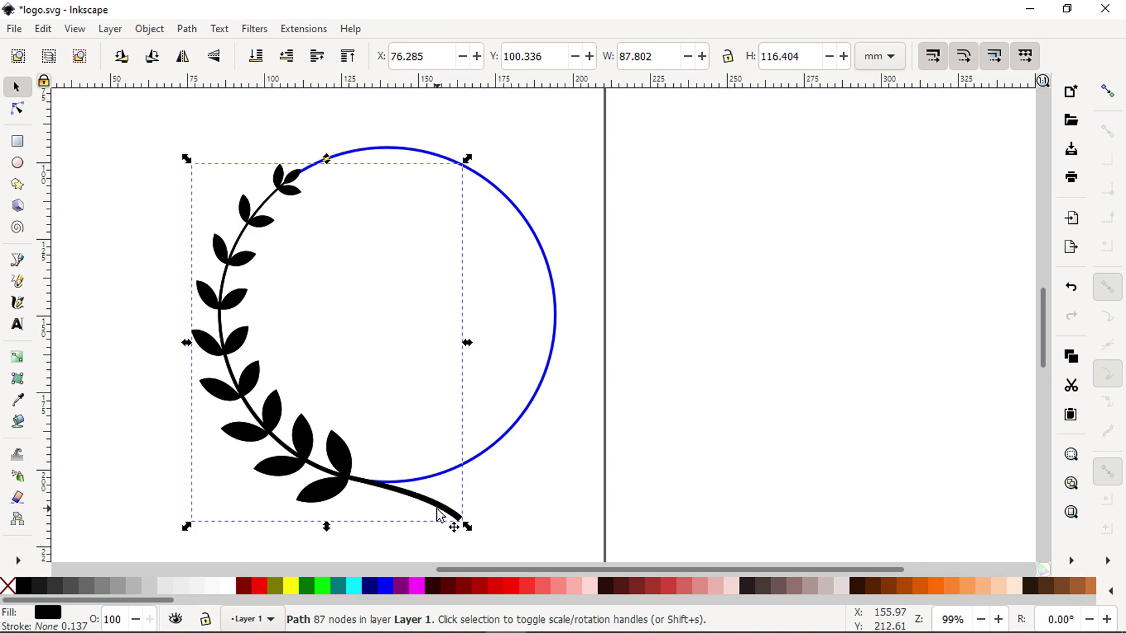
Flip the copy horizontally and move it right to X 115.748 so the stems cross
{"action": "left_click", "coordinate": [182, 57]}
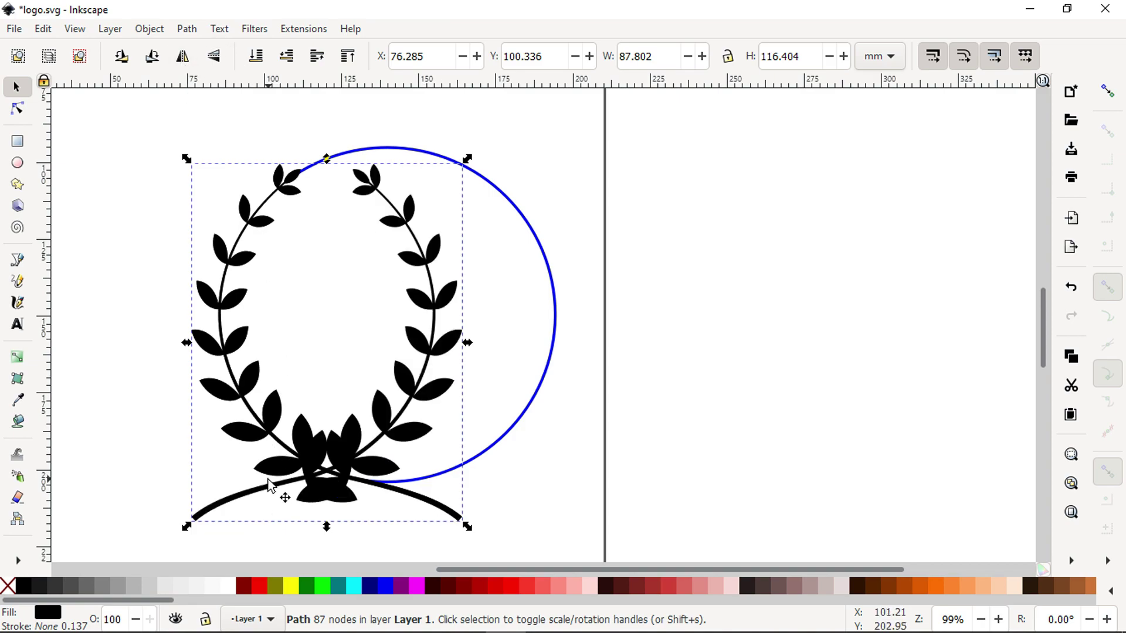
{"action": "left_click_drag", "start_coordinate": [221, 502], "coordinate": [346, 509]}
{"action": "left_click", "coordinate": [704, 403]}
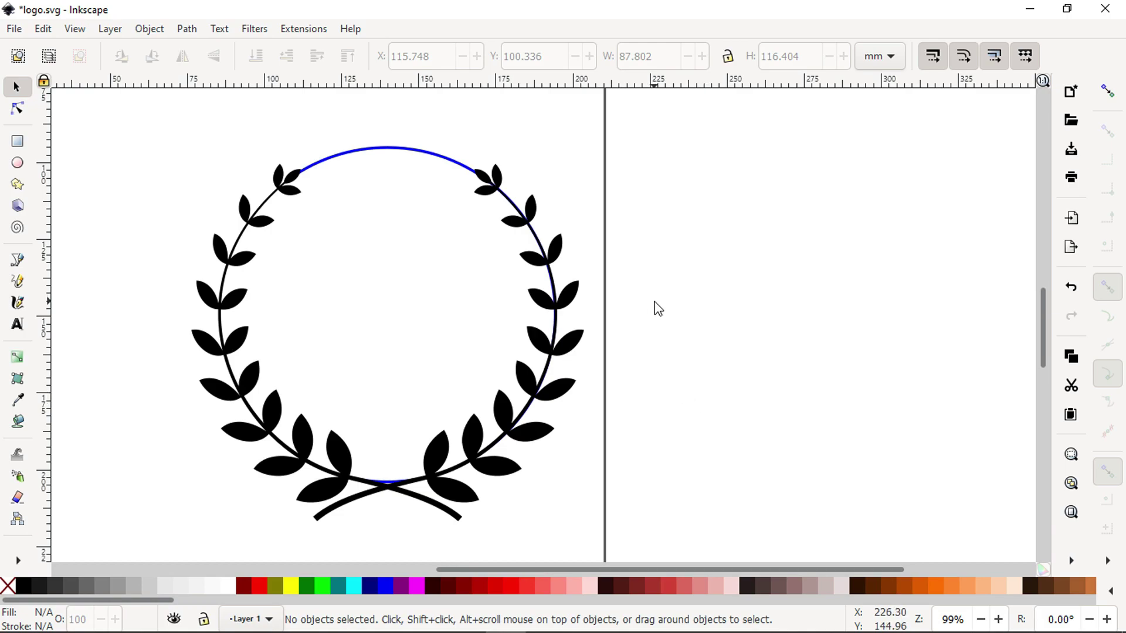
{"action": "left_click", "coordinate": [393, 150]}
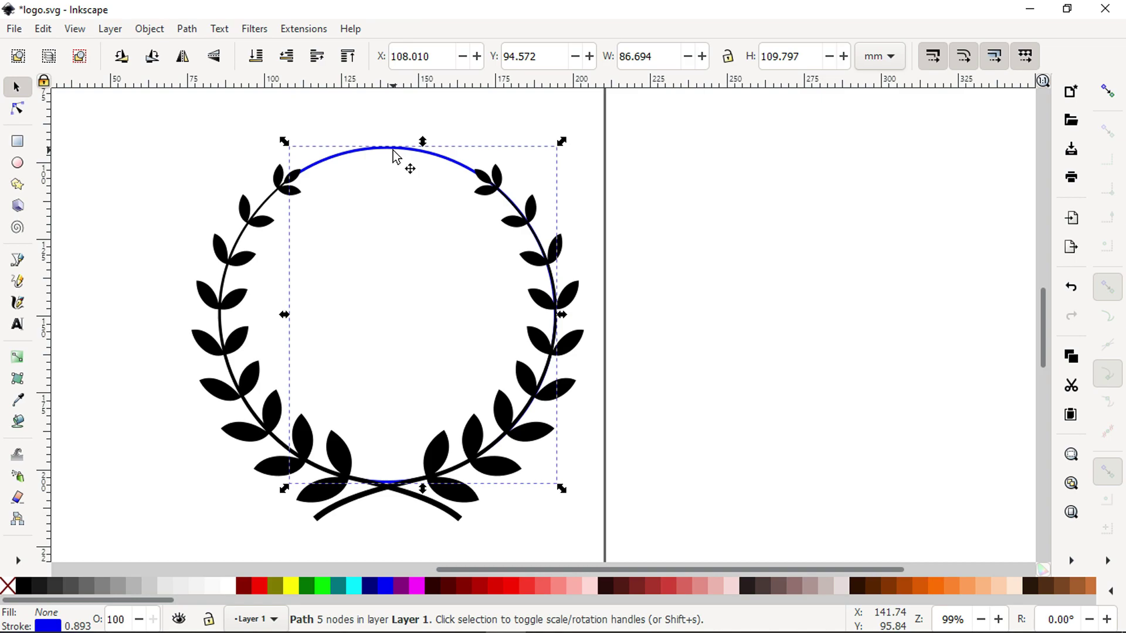
Delete the blue guide arc, shift both branches left to X 38.320, and save logo.svg
{"action": "key", "text": "Delete"}
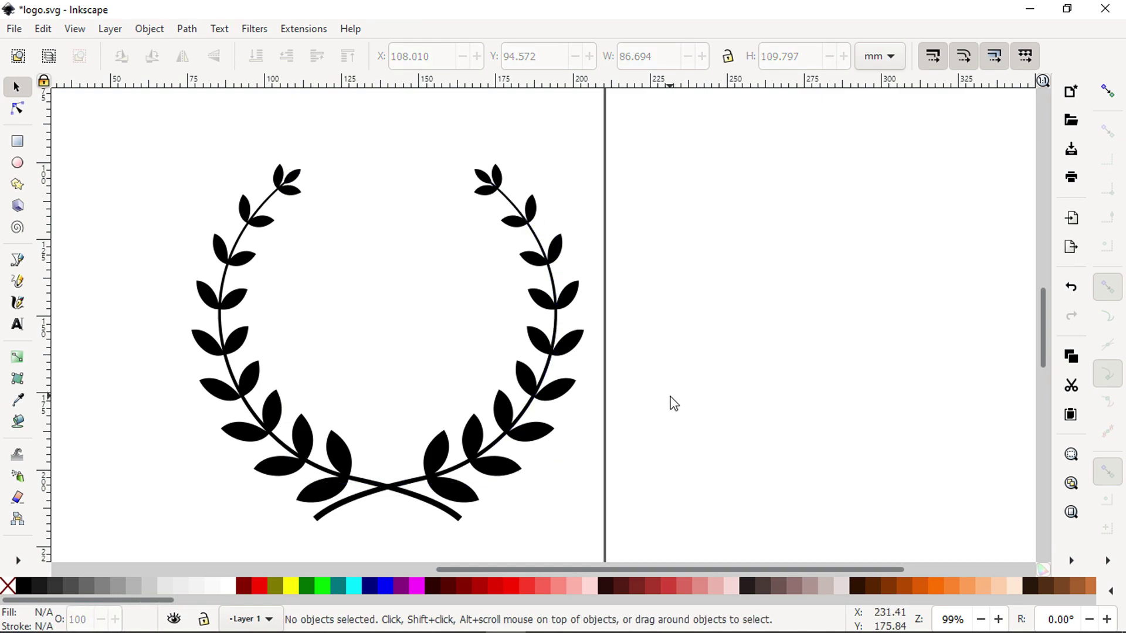
{"action": "key", "text": "minus"}
{"action": "left_click_drag", "start_coordinate": [251, 186], "coordinate": [647, 530]}
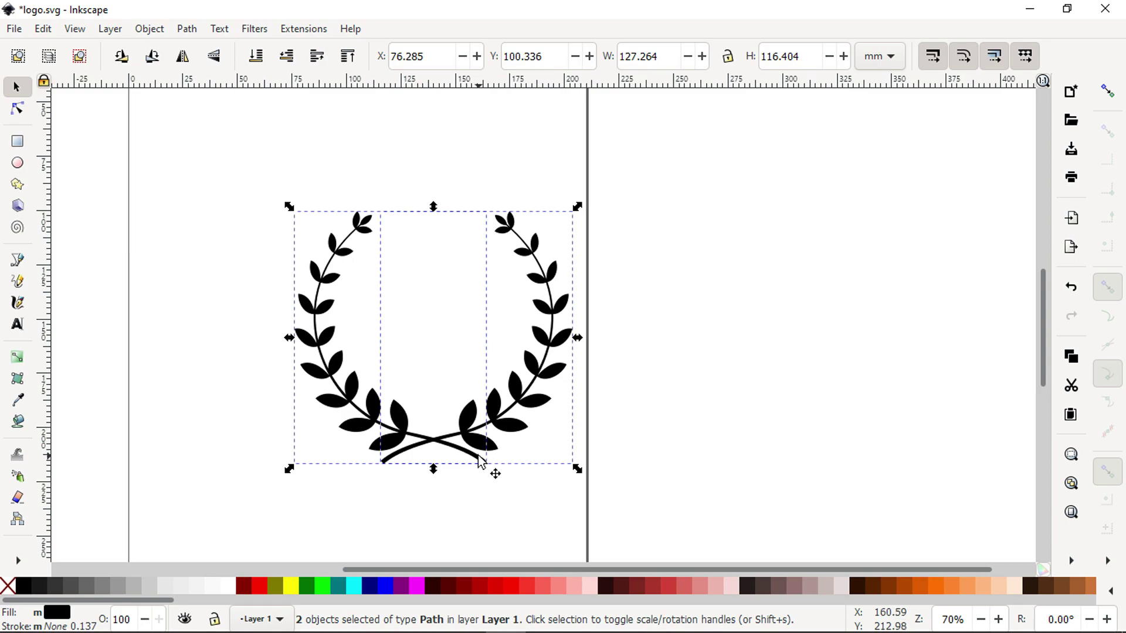
{"action": "left_click_drag", "start_coordinate": [490, 455], "coordinate": [407, 447]}
{"action": "key", "text": "Escape"}
{"action": "key", "text": "ctrl+s"}
{"action": "key", "text": "ctrl+s"}
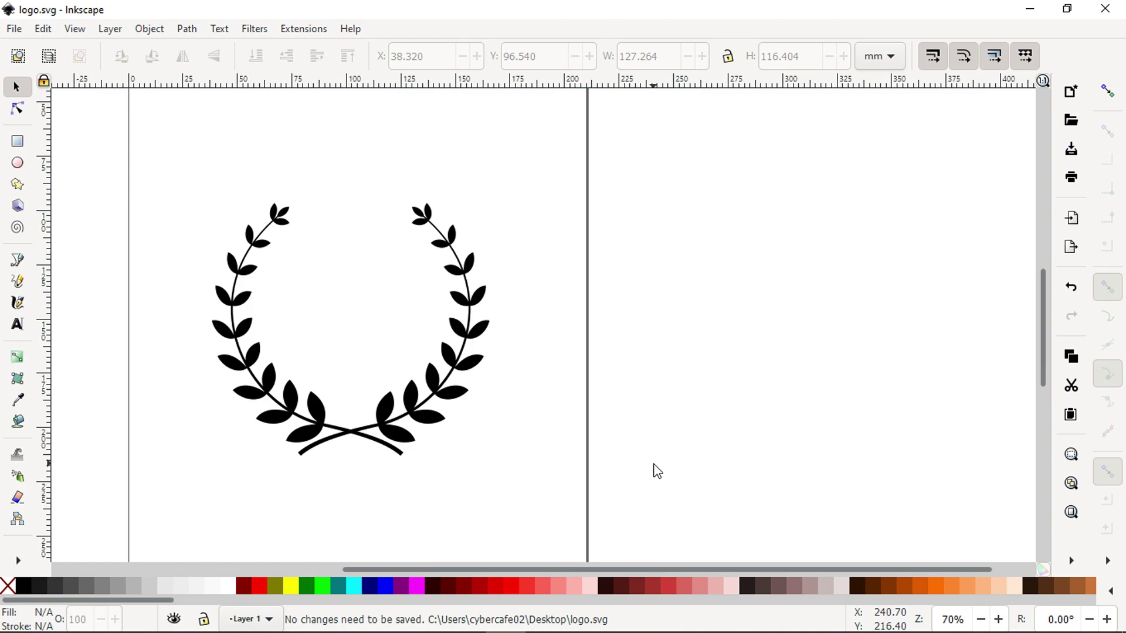